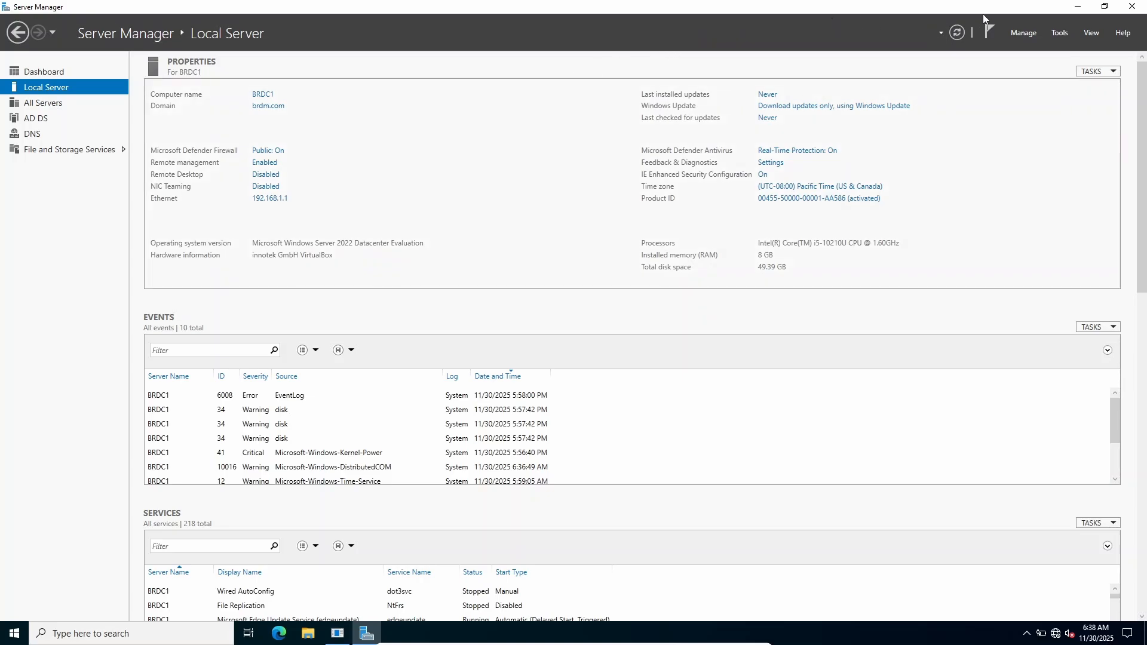
- Open Active Directory Users and Computers on the server and expand the brdm.com domain
click(1059, 34)
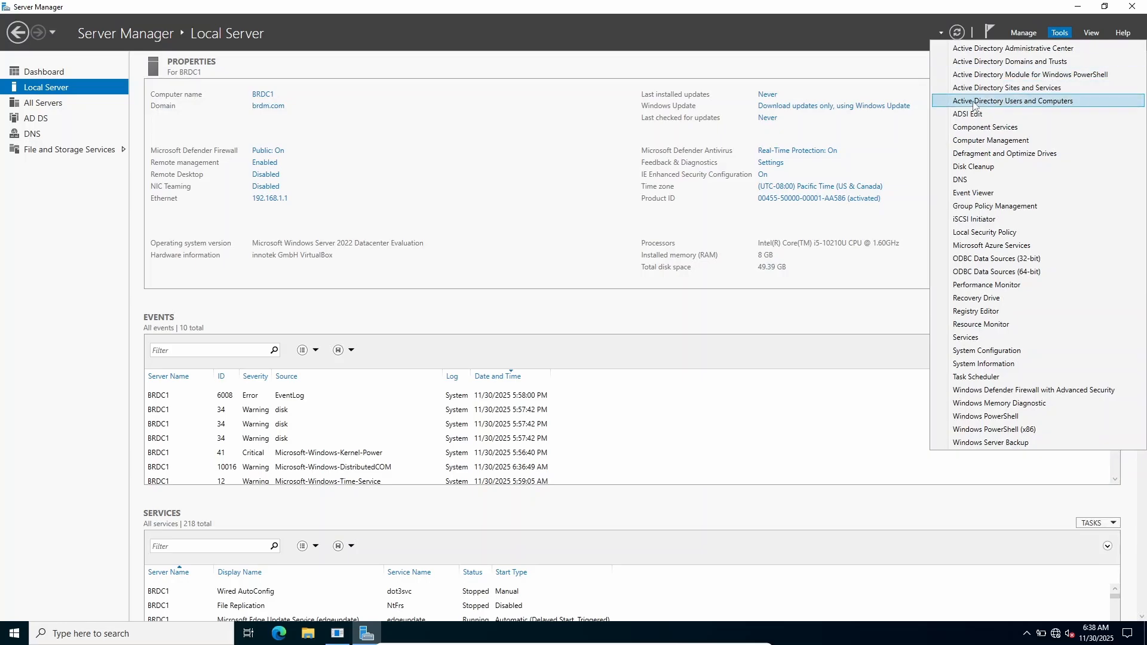
click(1023, 101)
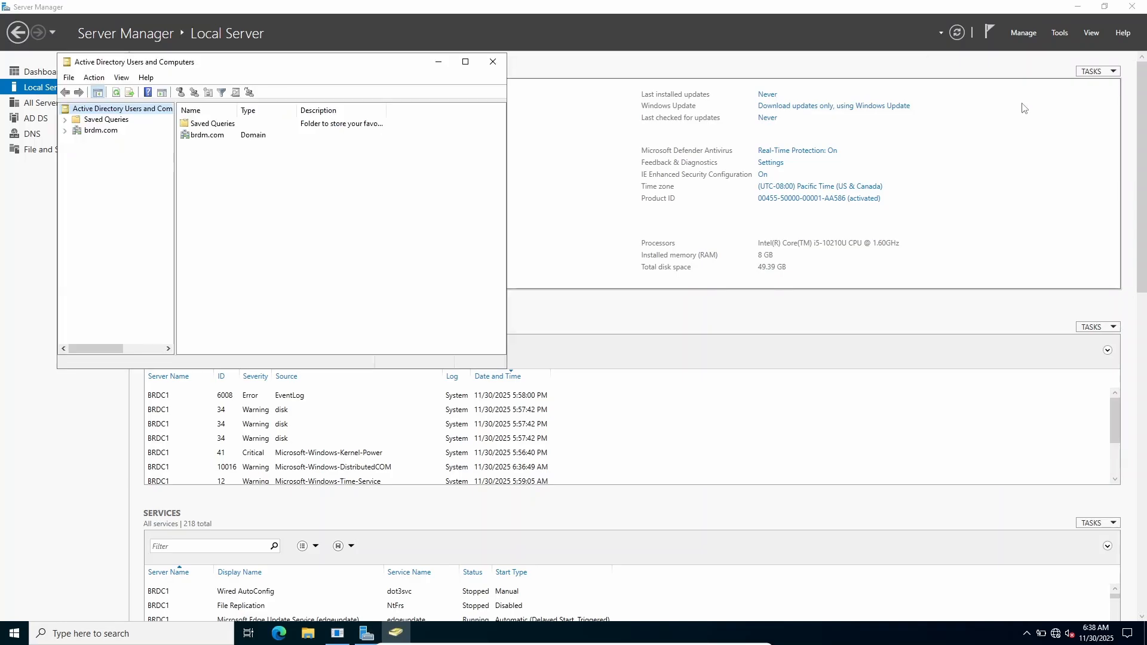
click(64, 130)
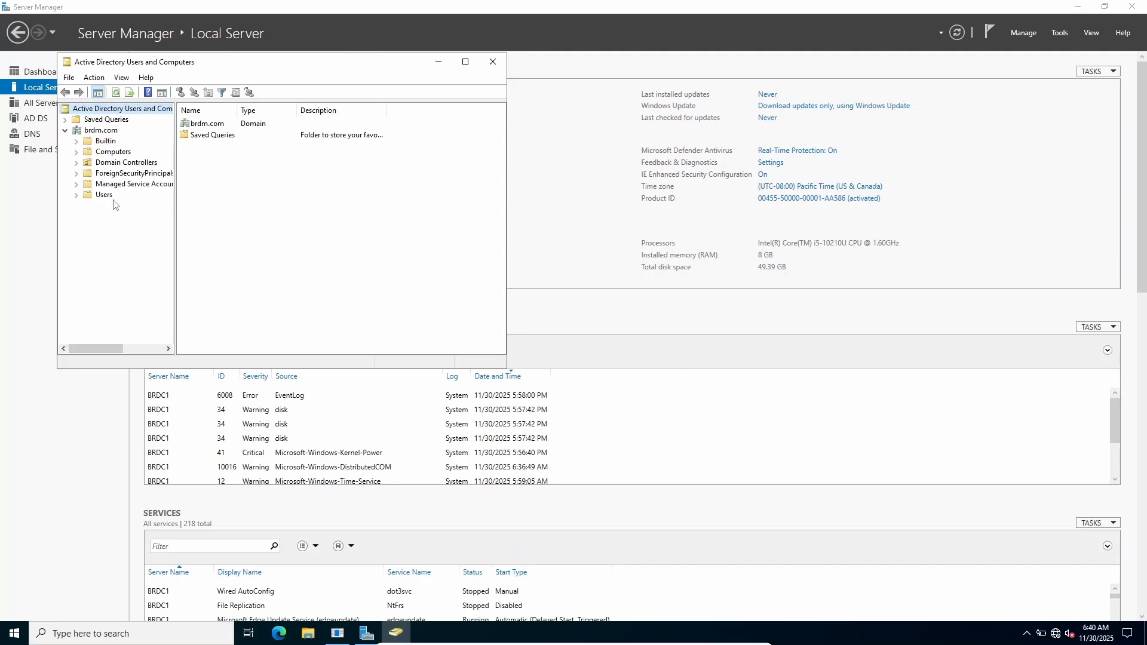
- Examine the contents of the Domain Controllers, Computers and Users containers in brdm.com, widening the Name column to read the entries
click(106, 164)
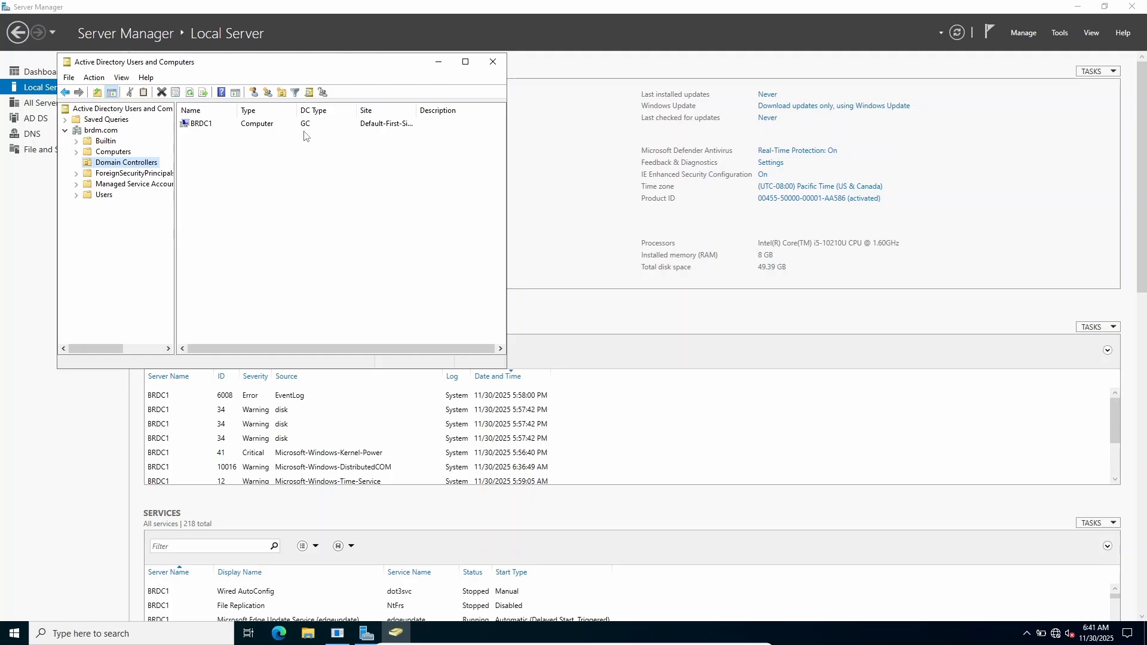
click(113, 152)
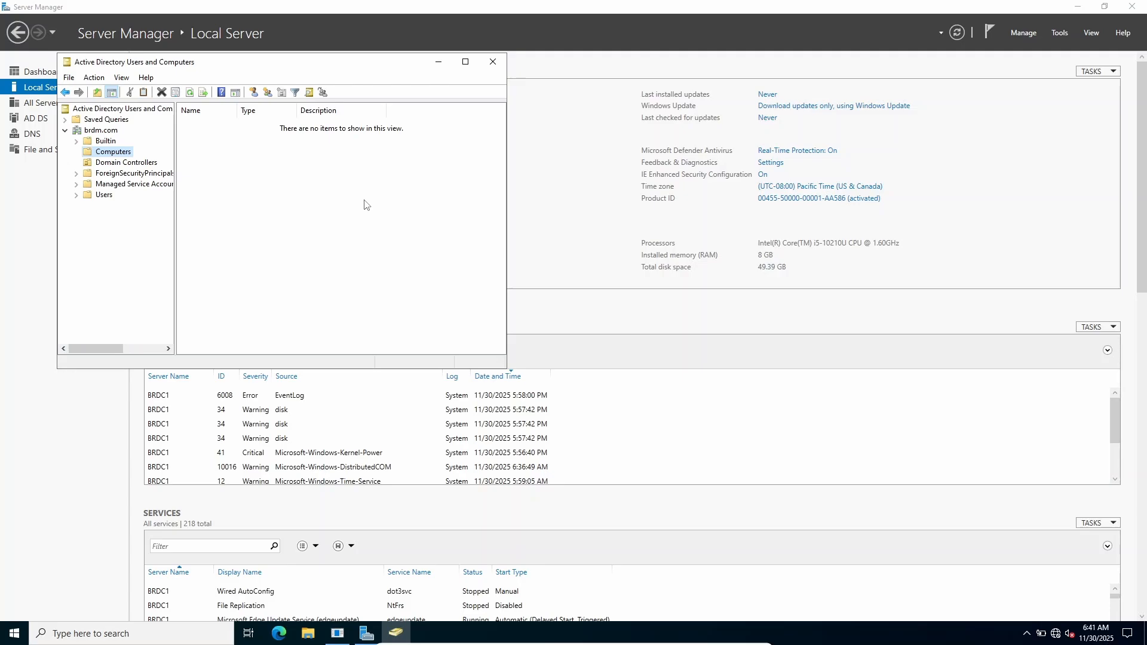
click(104, 195)
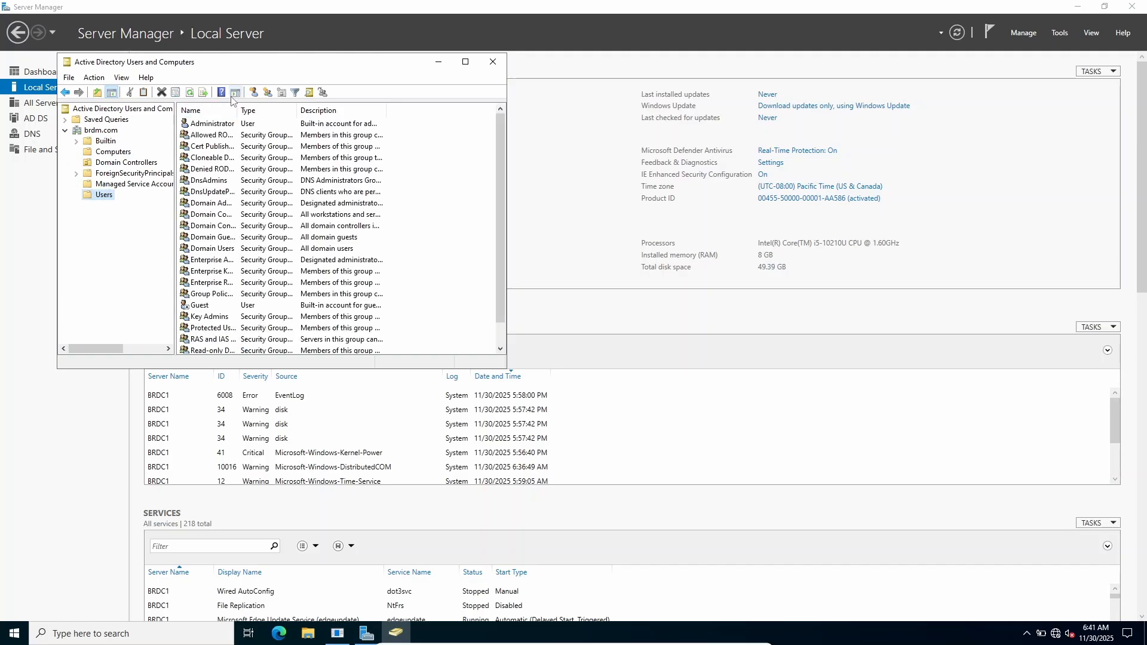
drag(238, 110, 259, 111)
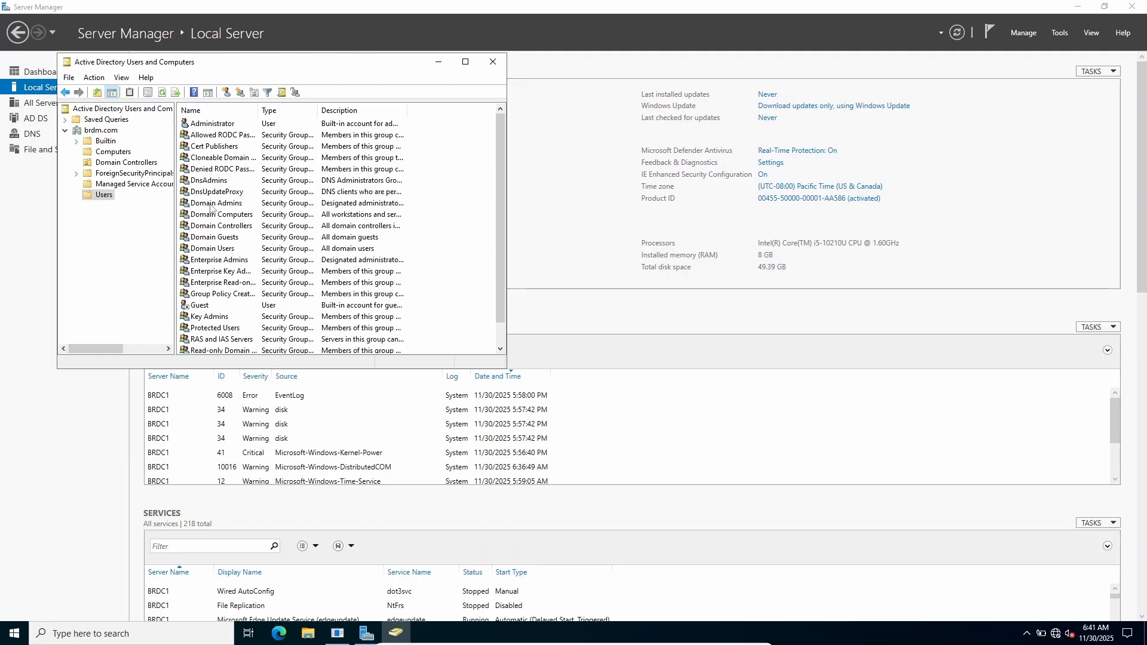
click(112, 154)
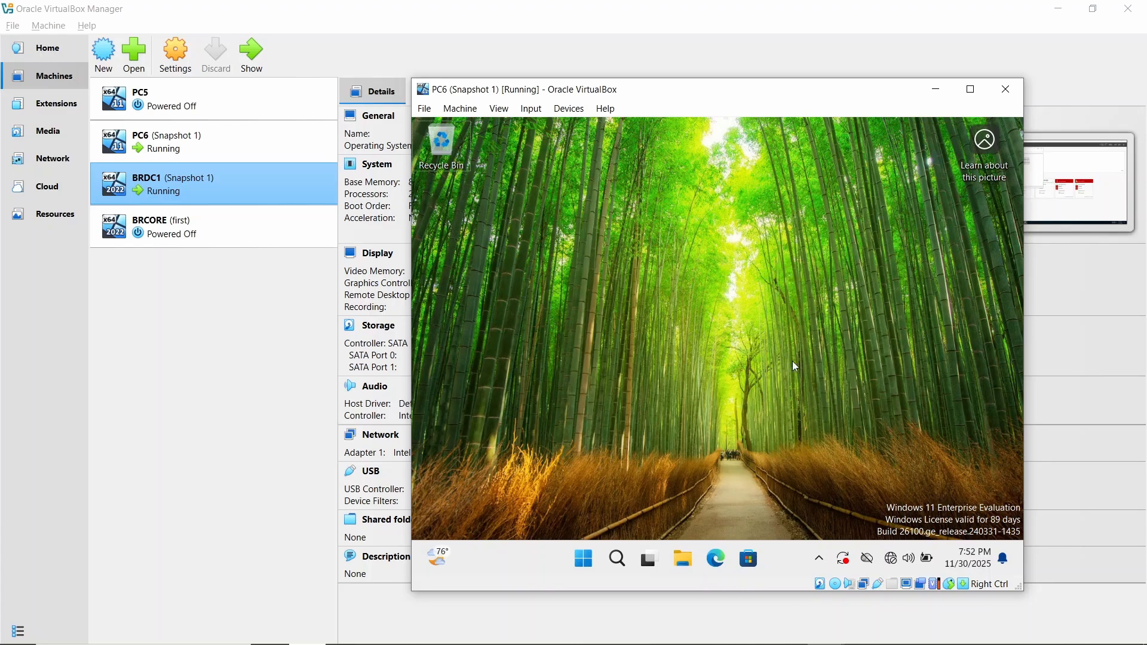
- Switch to the PC6 virtual machine, open the Ethernet adapter's properties via ncpa.cpl and disable Internet Protocol Version 6 (TCP/IPv6)
key(super+r)
text(ncpa.)
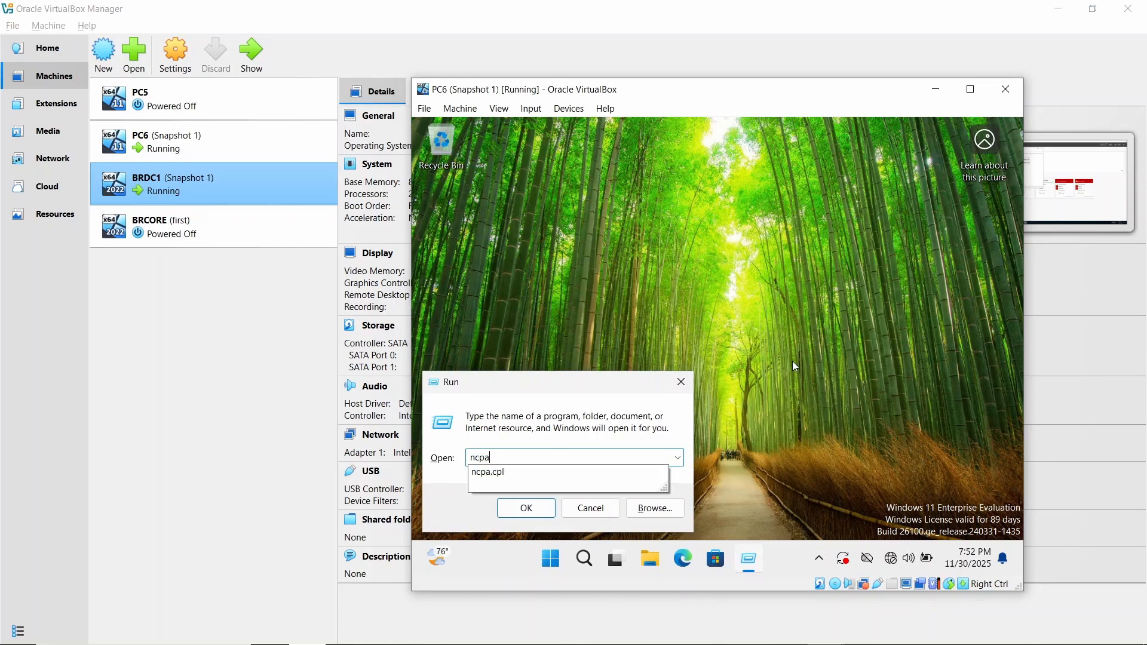
text(cpl)
key(Return)
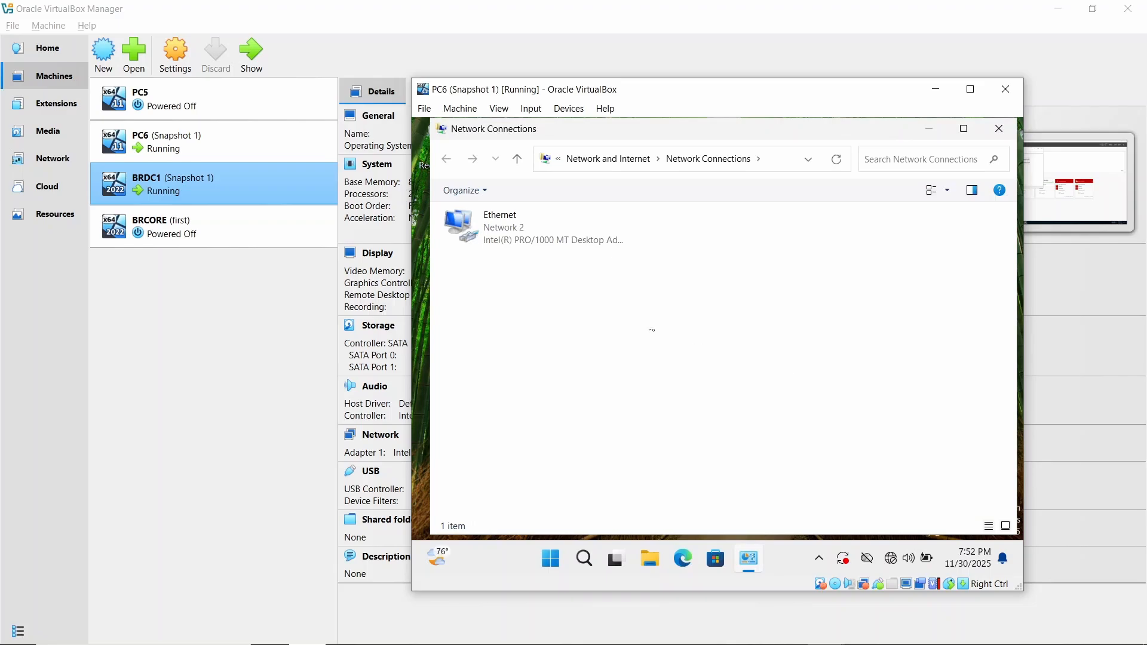
right_click(589, 238)
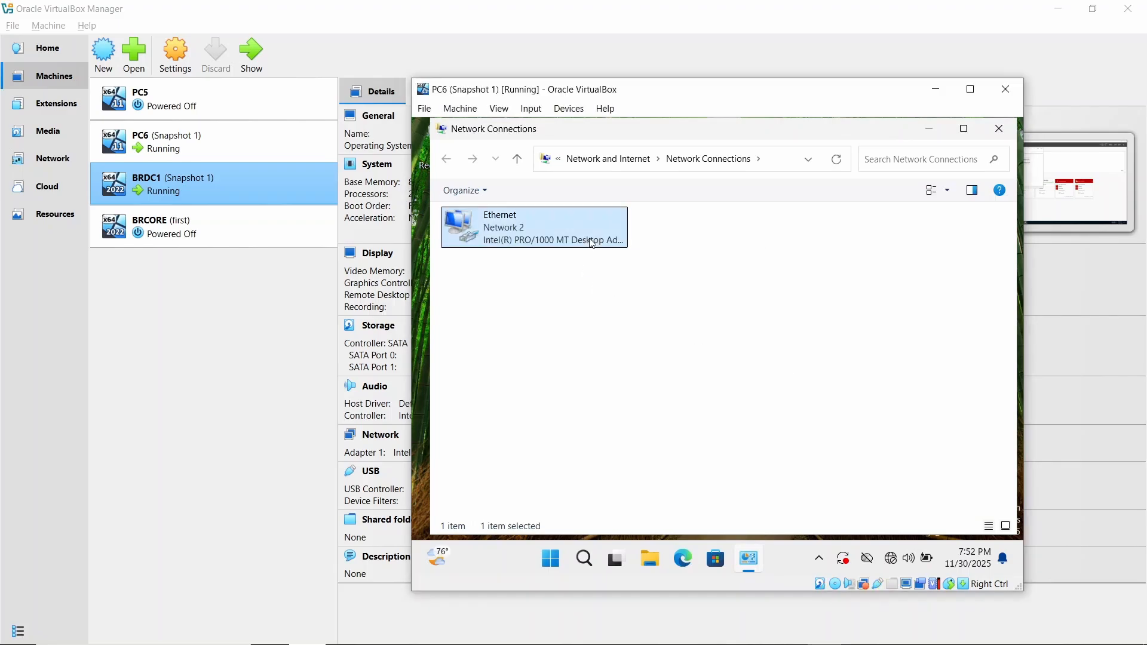
click(660, 389)
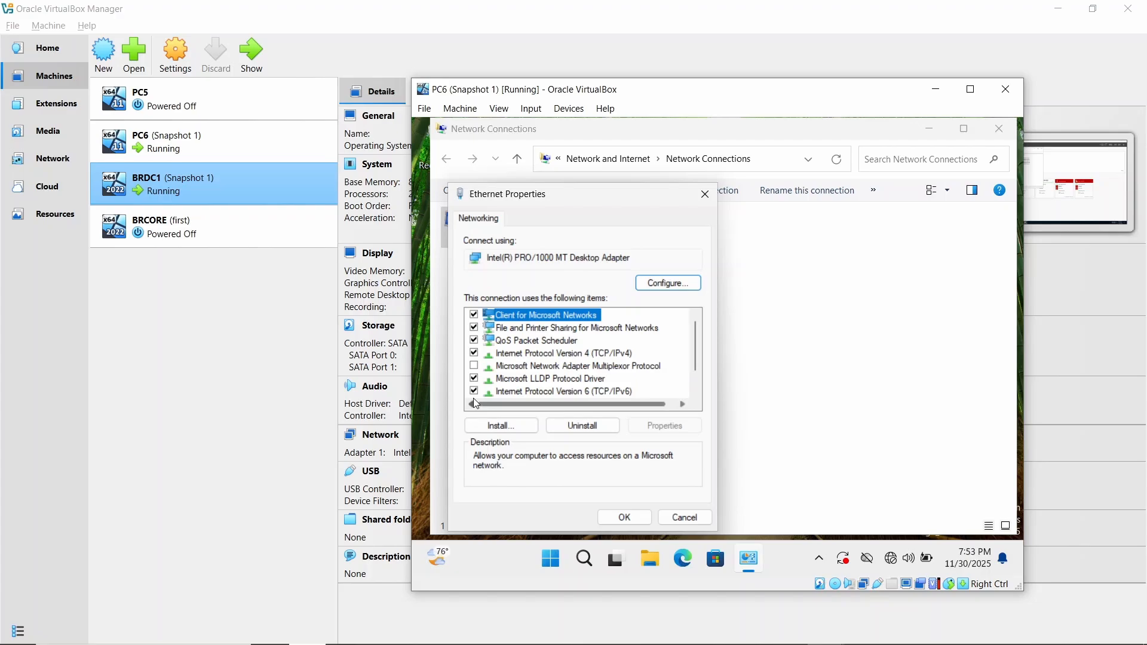
click(474, 391)
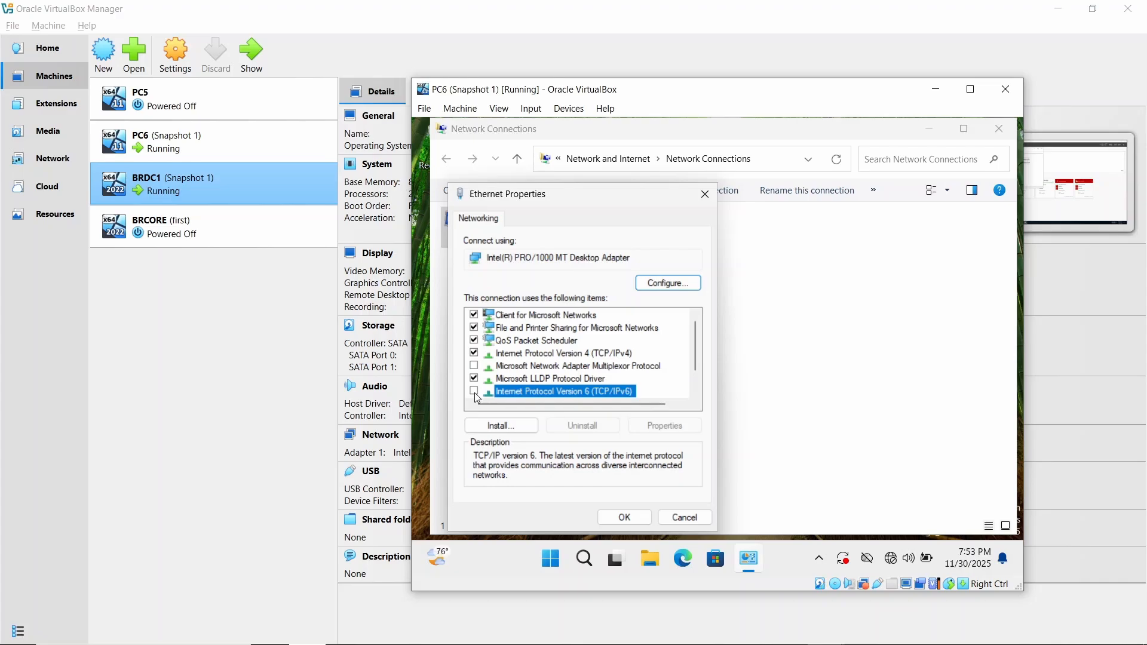
- Set the Ethernet adapter's preferred IPv4 DNS server to 192.168.1.1, apply it and close the network connections
click(509, 357)
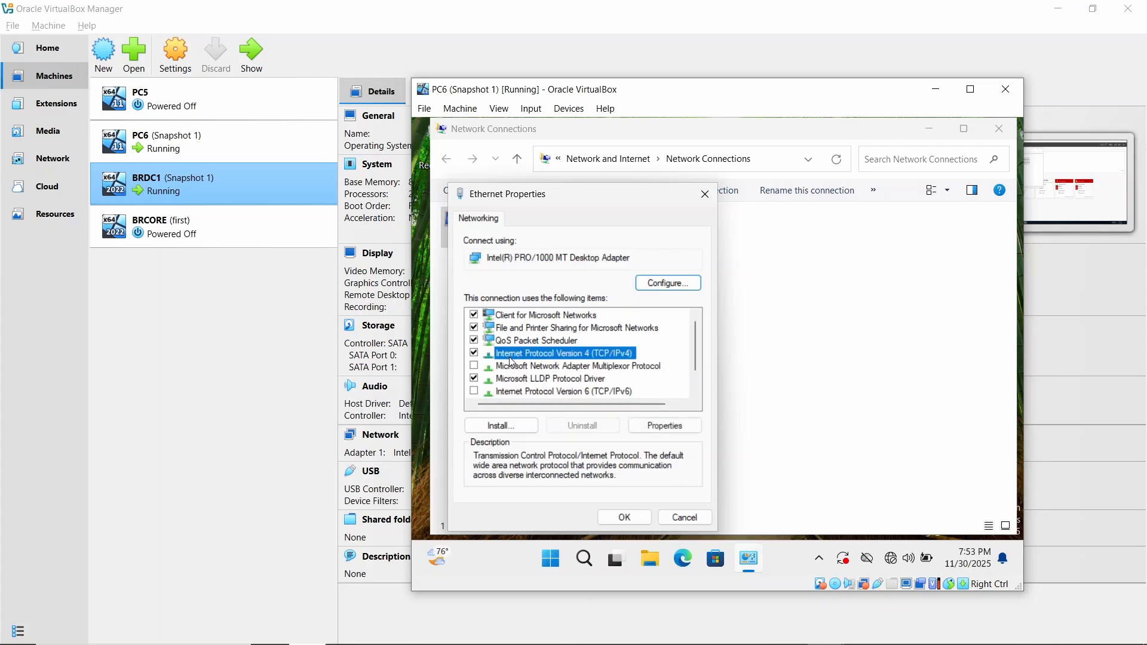
click(670, 428)
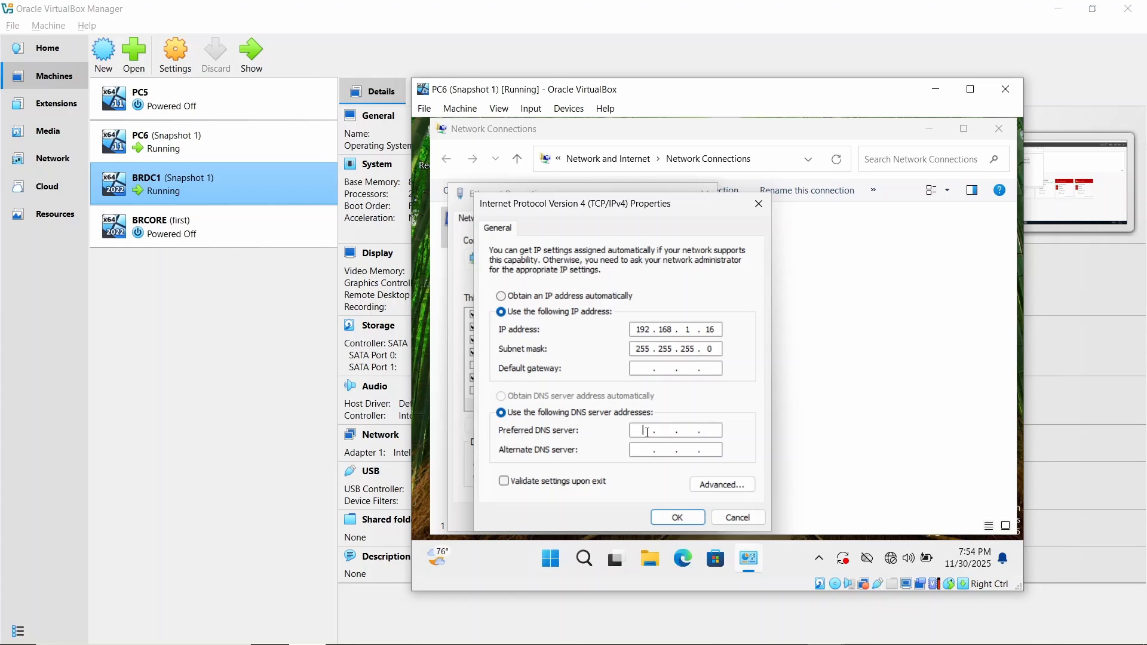
text(192 . 168 . .)
right_click(687, 431)
key(Escape)
text(1 . 1)
click(678, 518)
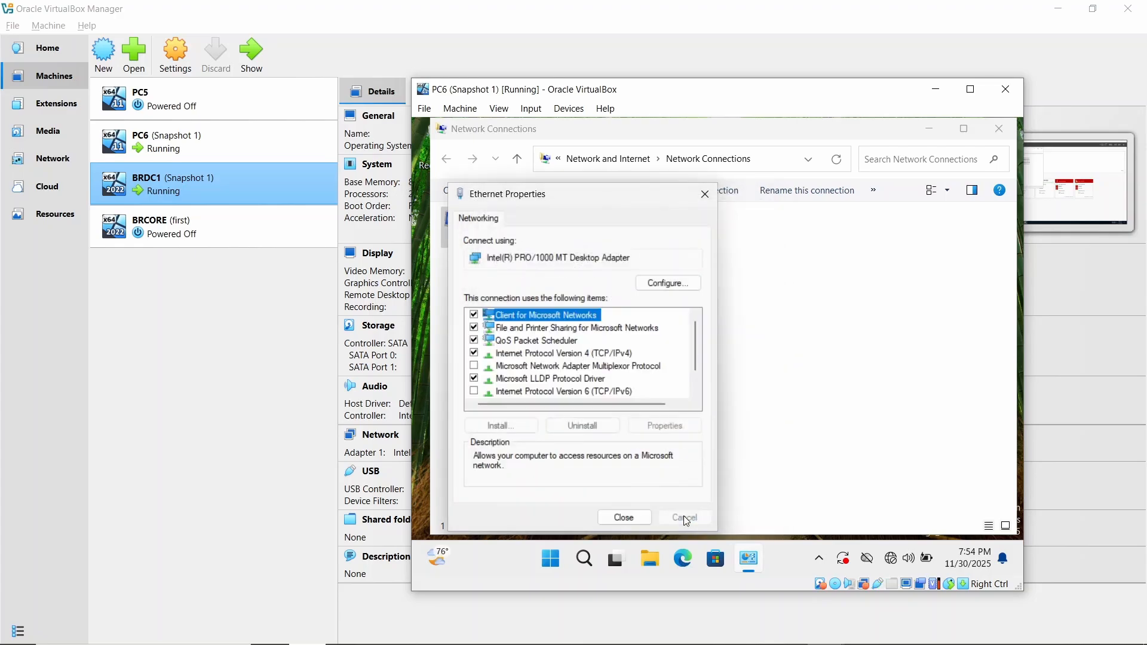
click(704, 193)
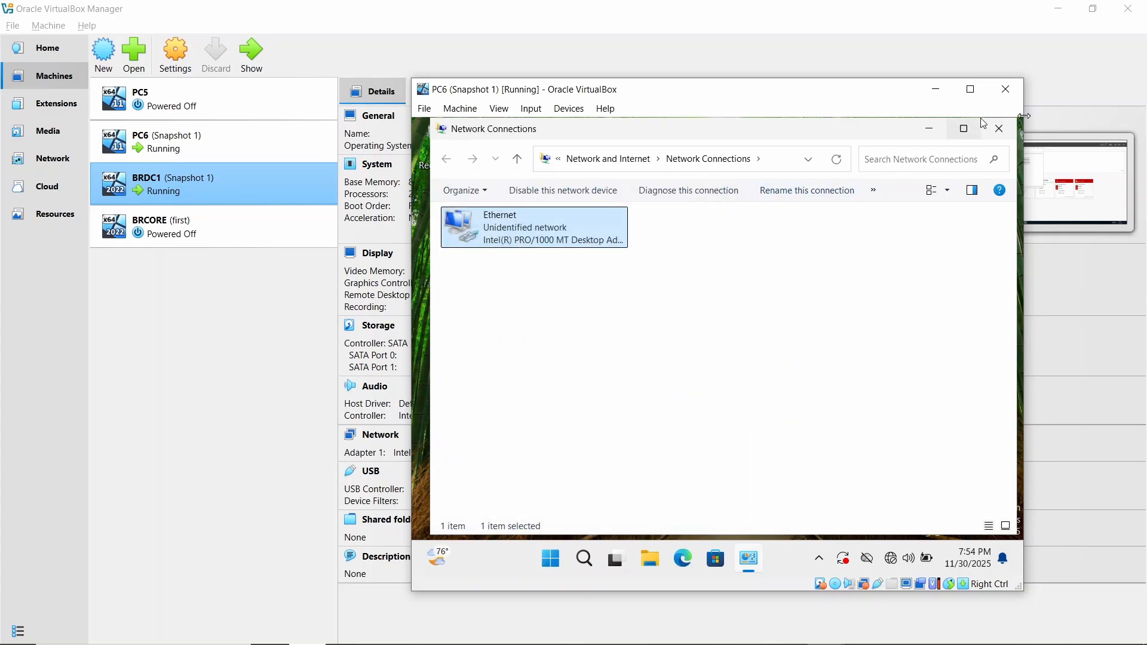
click(997, 128)
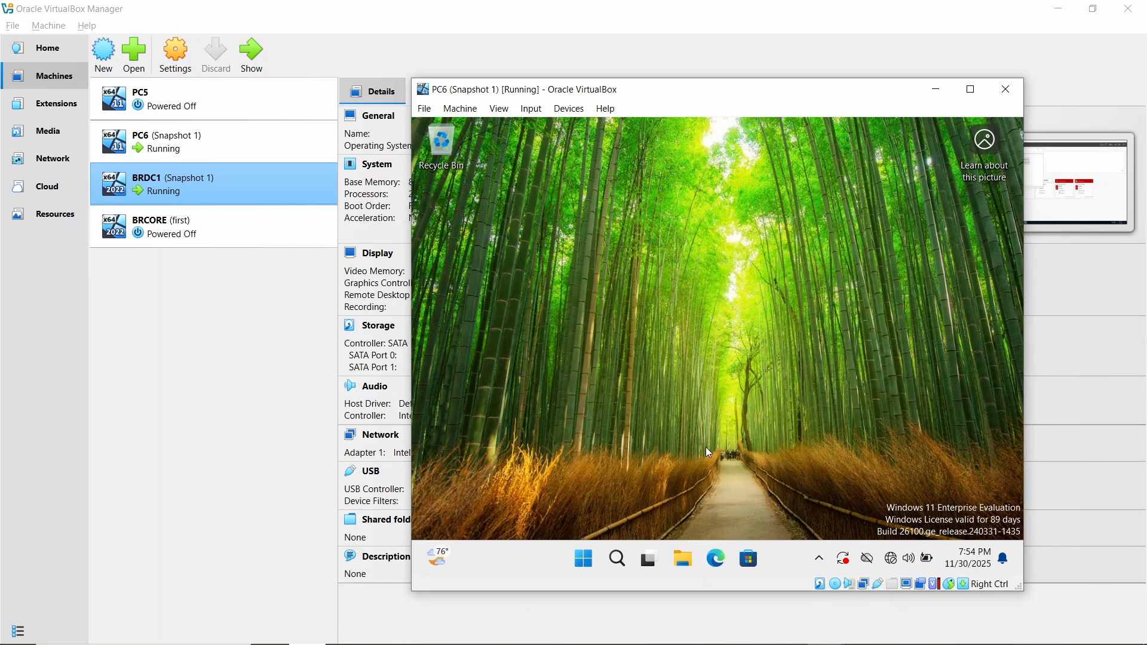
- Open Command Prompt on PC6 and ping 192.168.1.1 to test the connection to the server
click(588, 558)
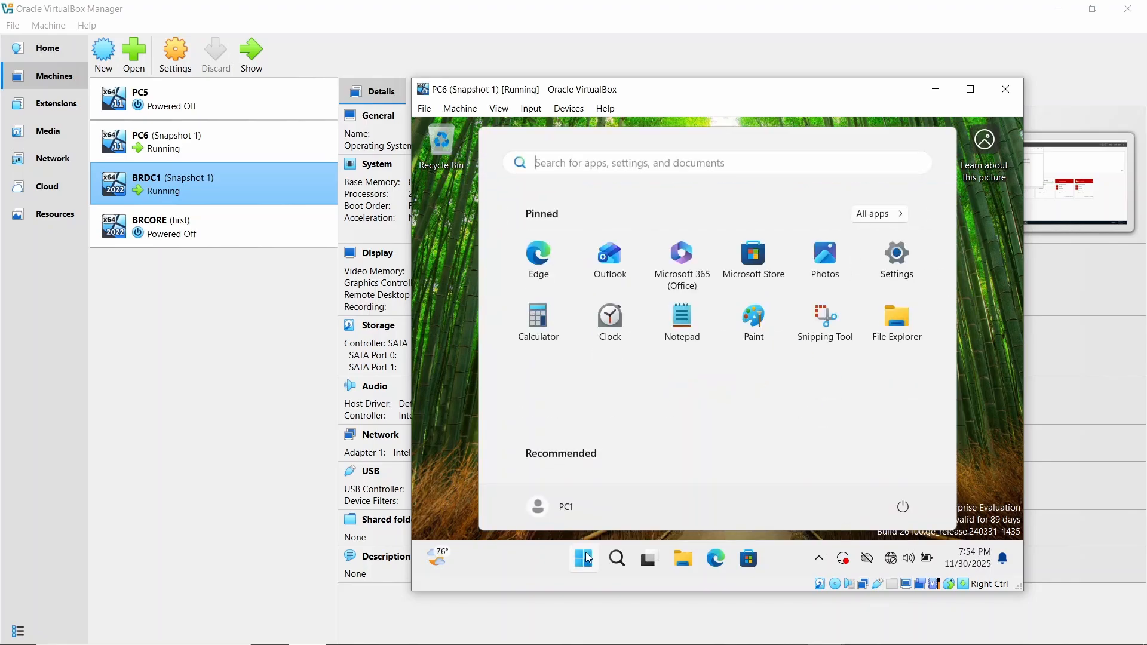
text(cmd)
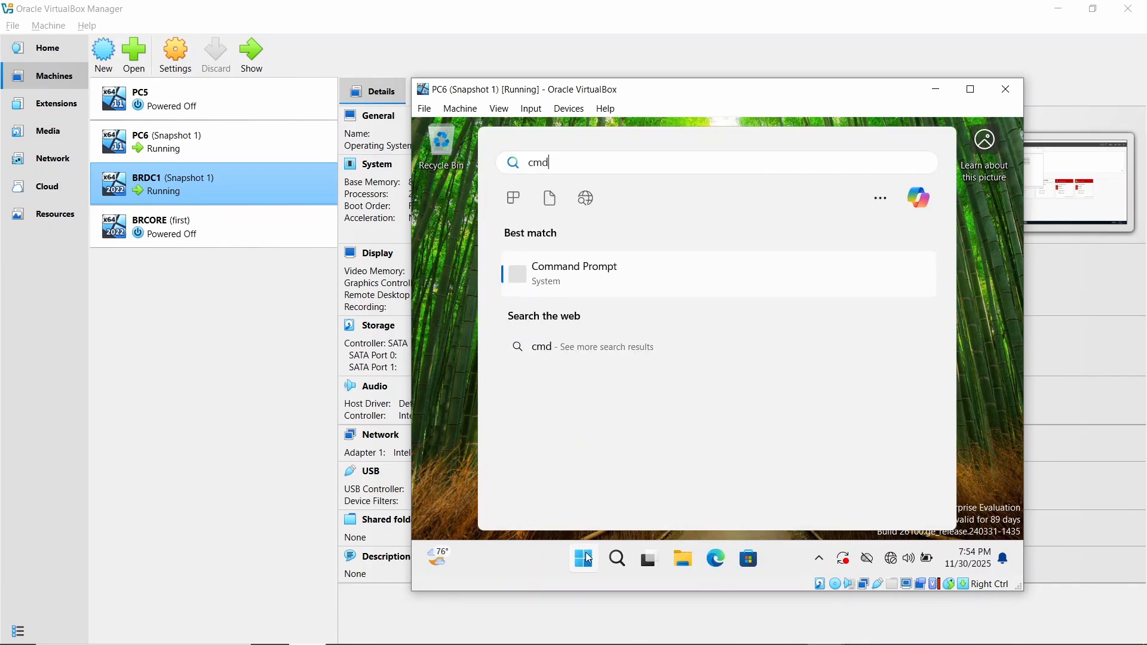
click(588, 558)
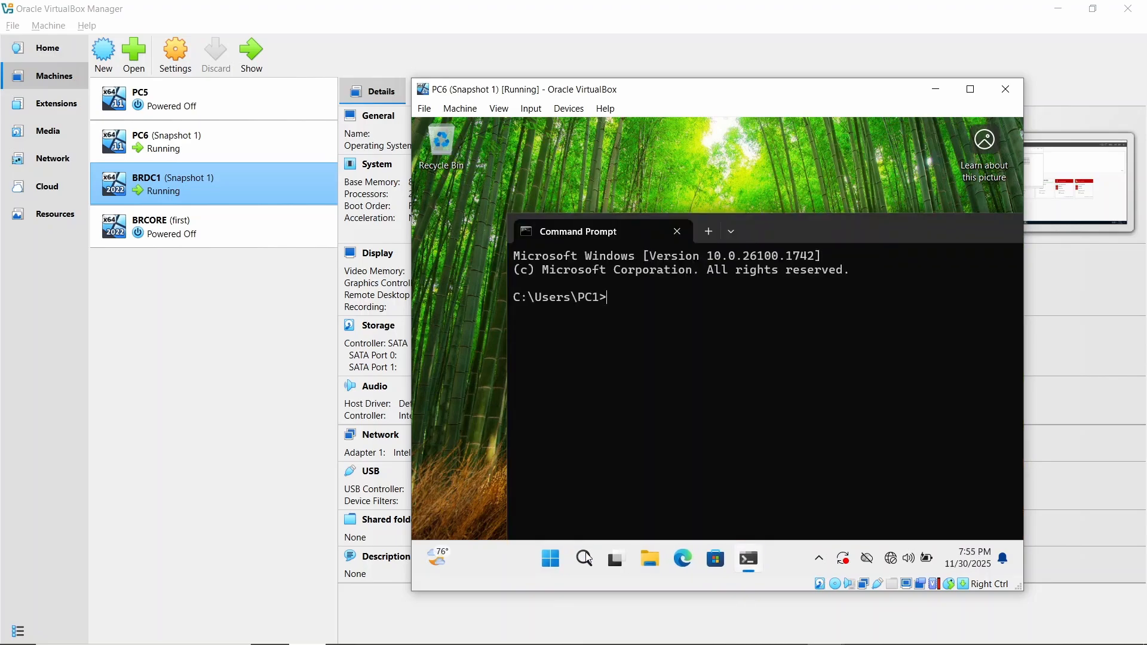
text(ping 192.168.1.1)
key(Return)
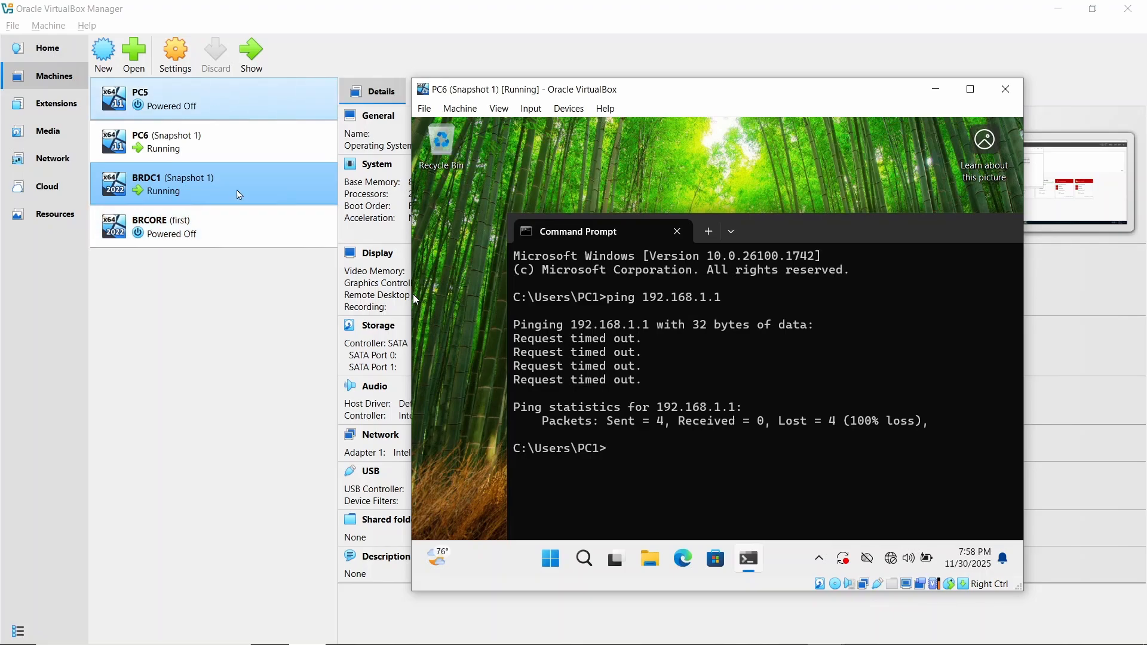
- In VirtualBox Manager, attach network Adapter 1 of the BRDC1 machine to Internal Network intnet and save the settings
click(256, 284)
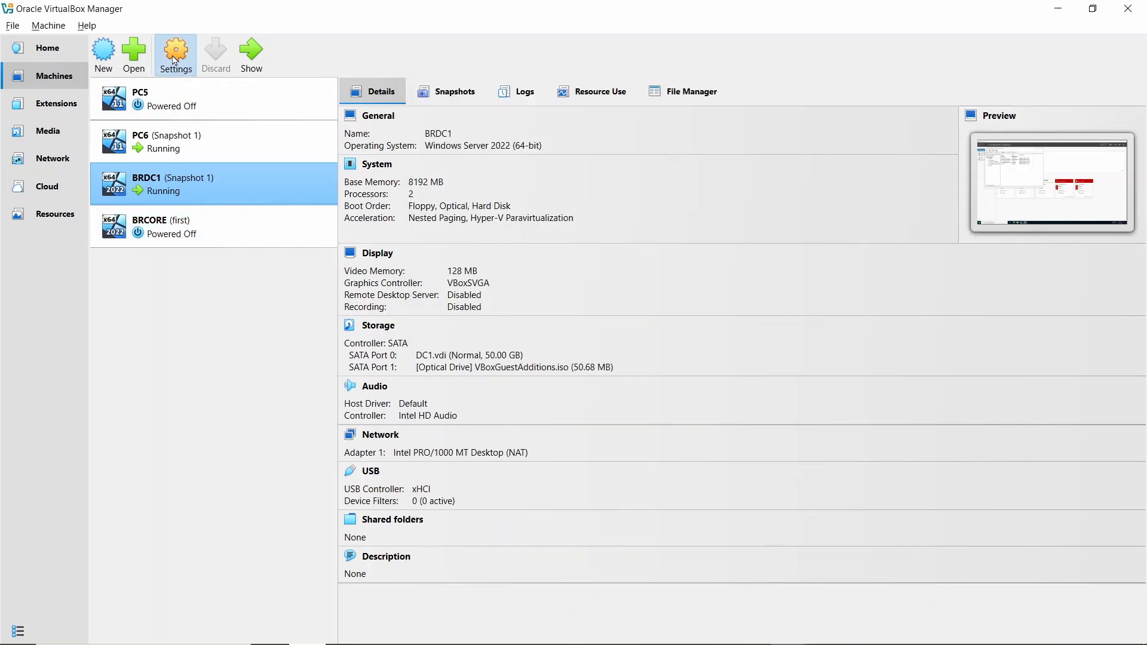
click(175, 60)
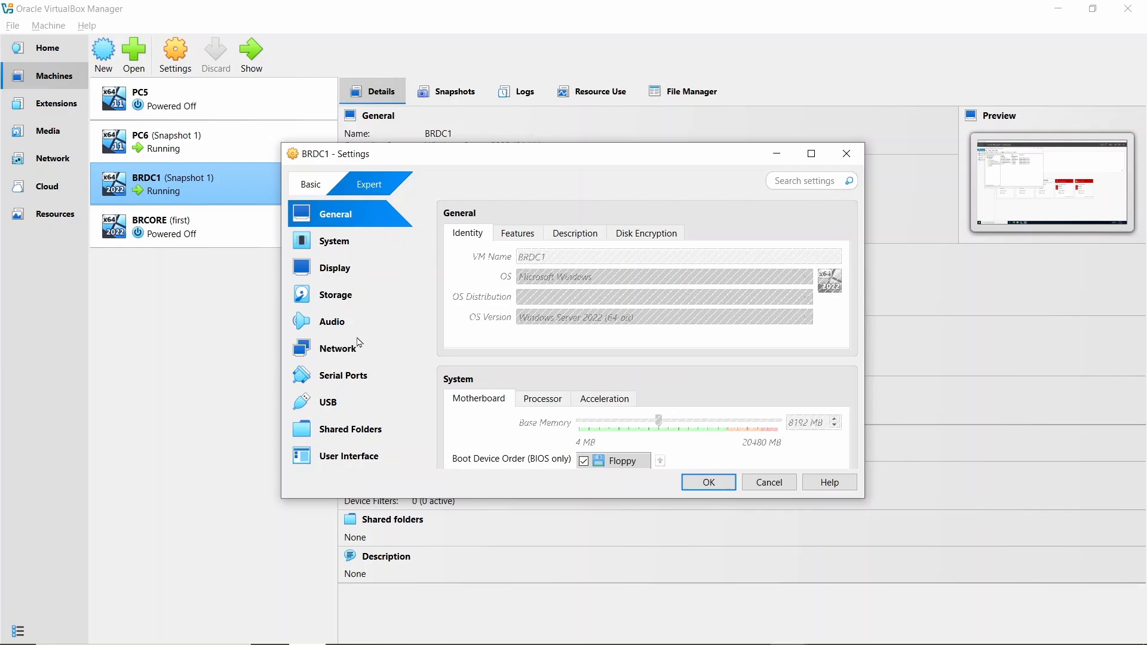
click(359, 342)
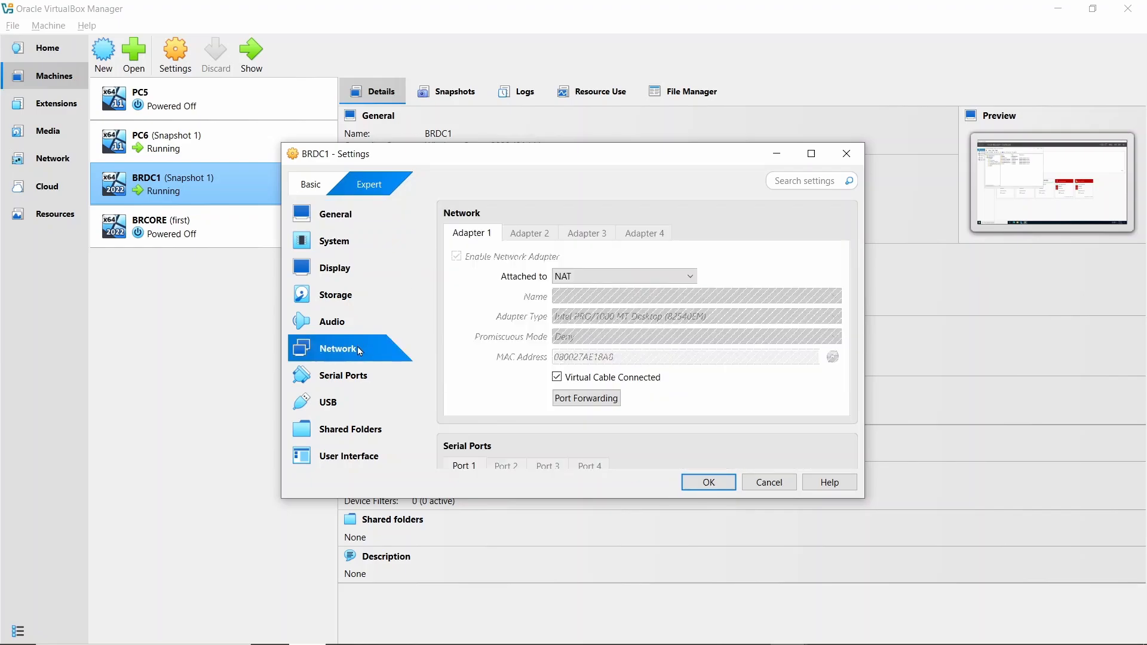
click(687, 274)
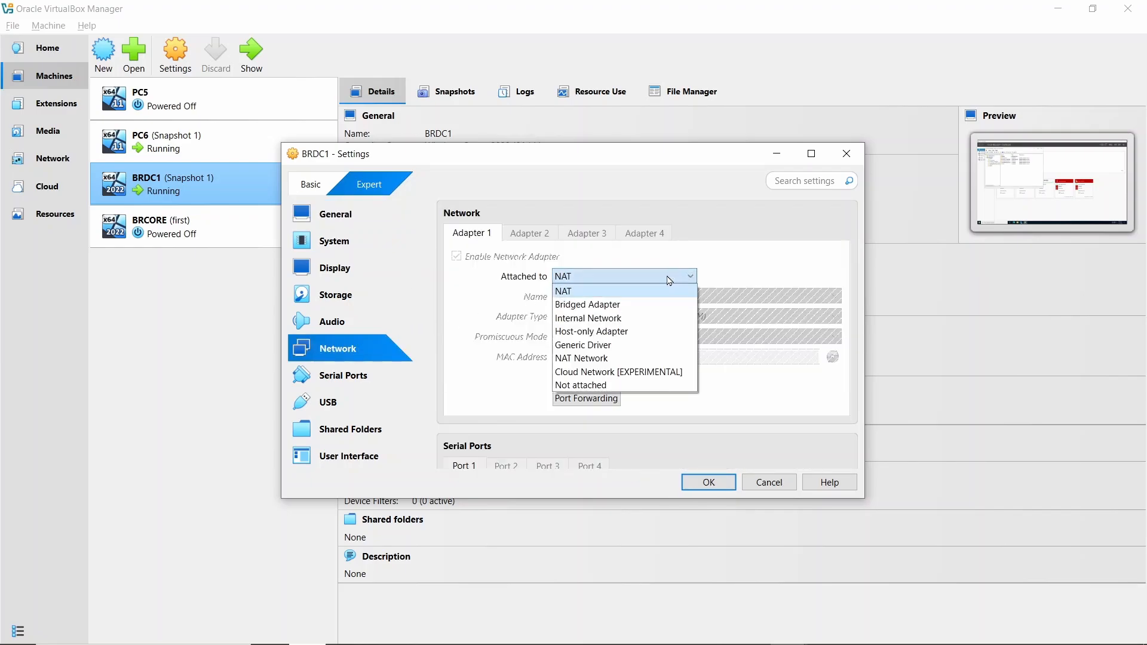
click(648, 318)
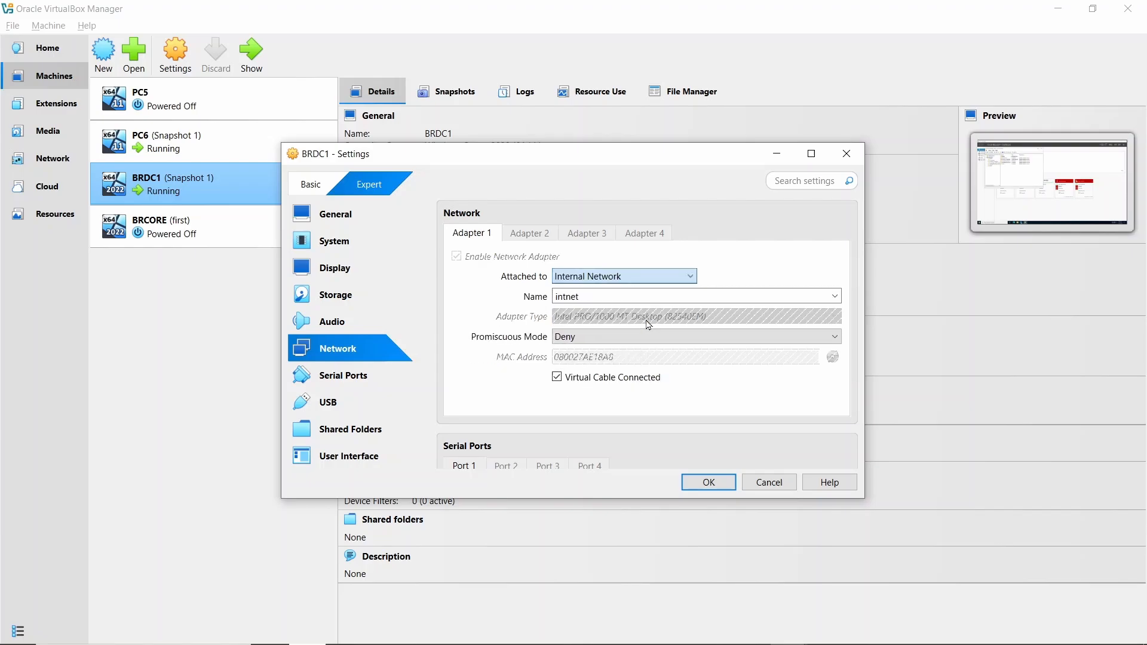
click(715, 488)
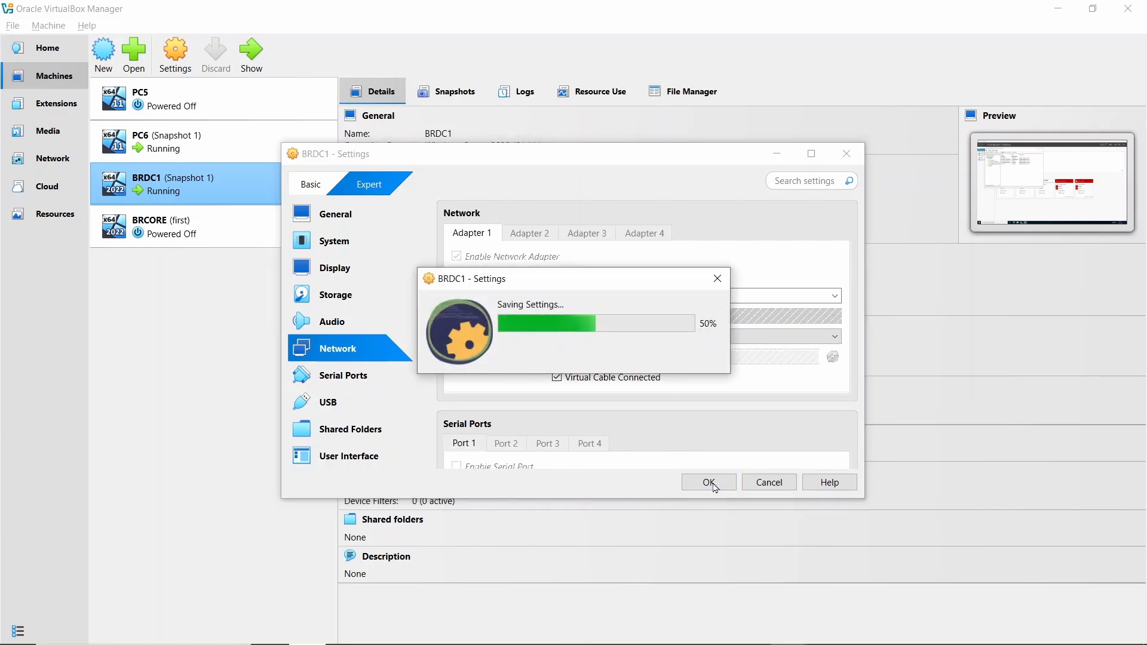
- Attach network Adapter 1 of the PC6 machine to Internal Network intnet and save the settings
click(214, 142)
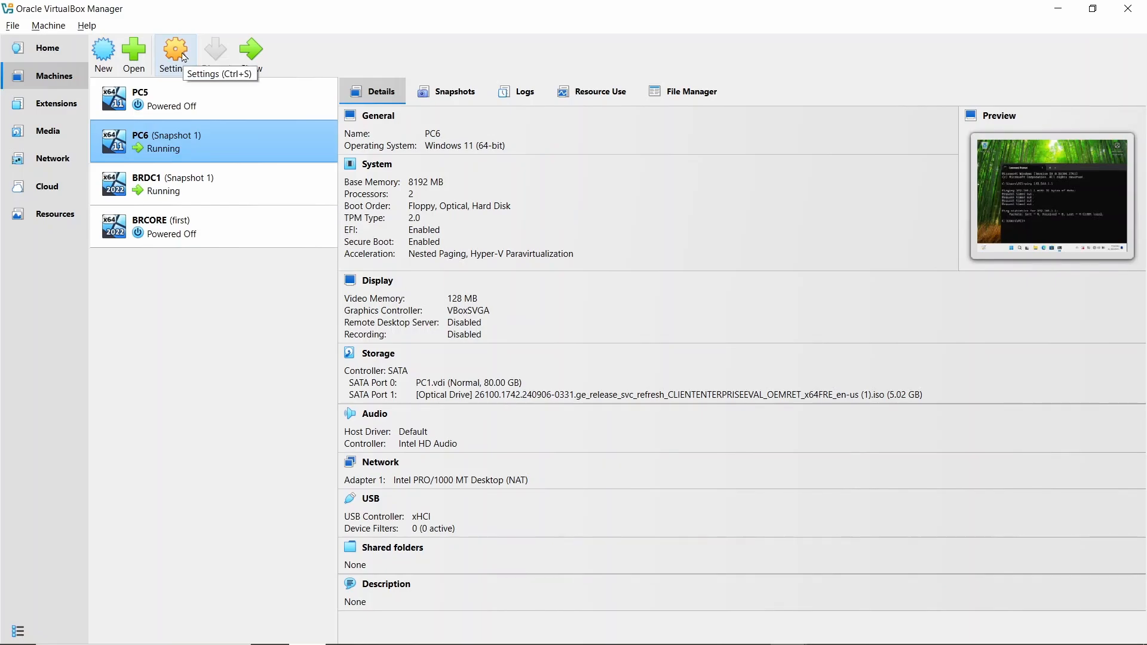
click(186, 57)
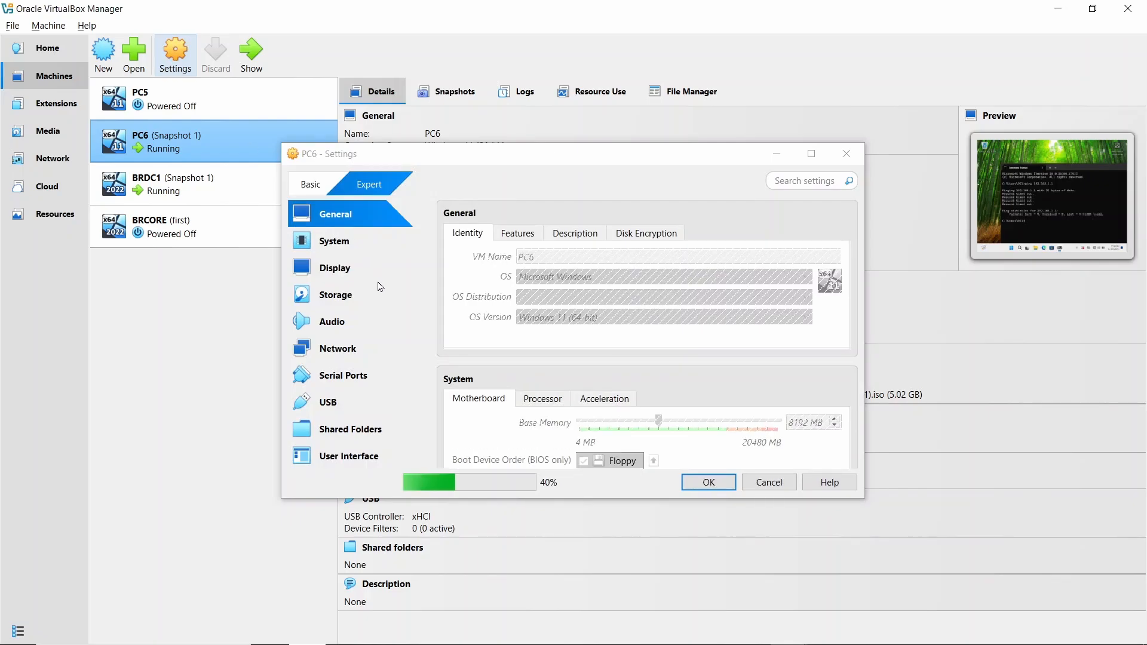
click(356, 345)
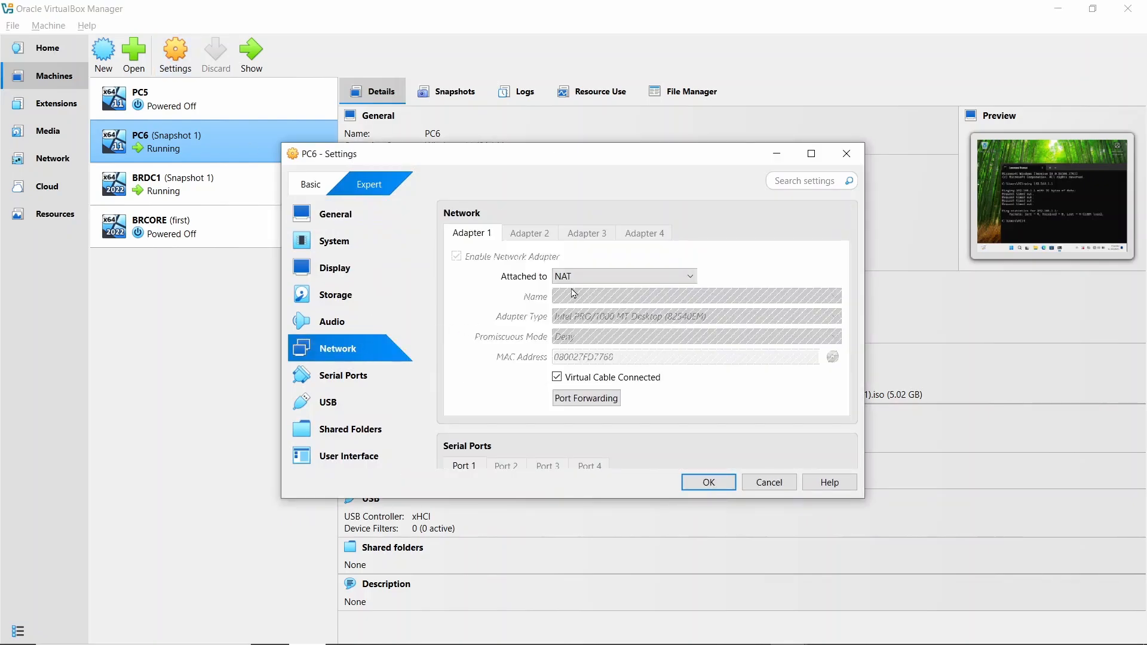
click(686, 276)
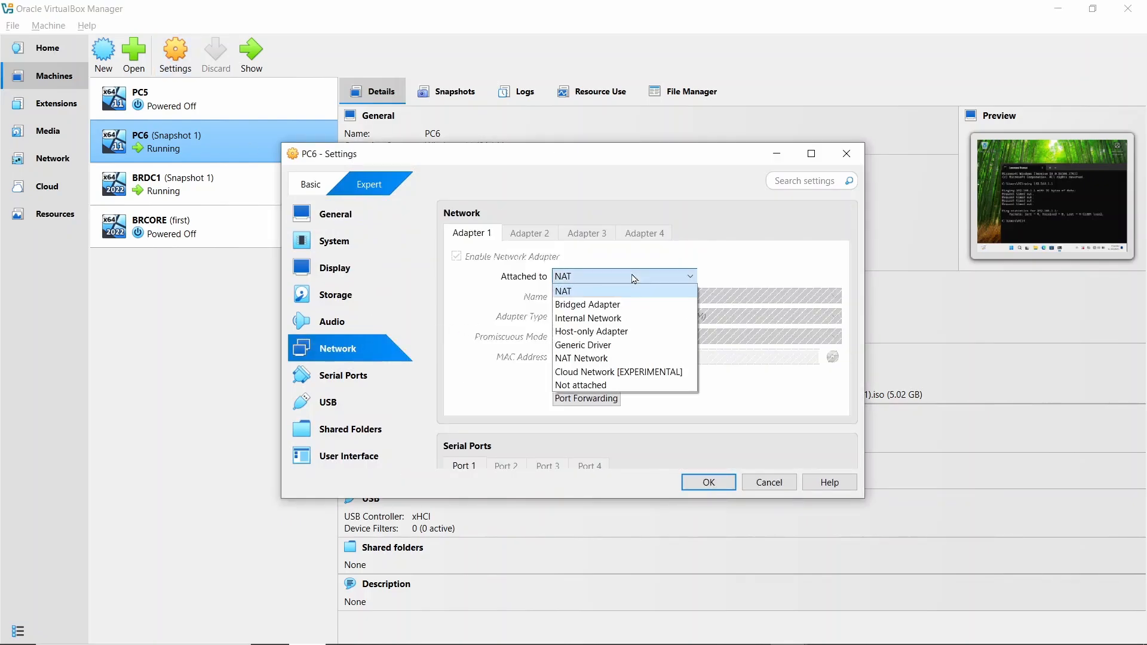
click(635, 320)
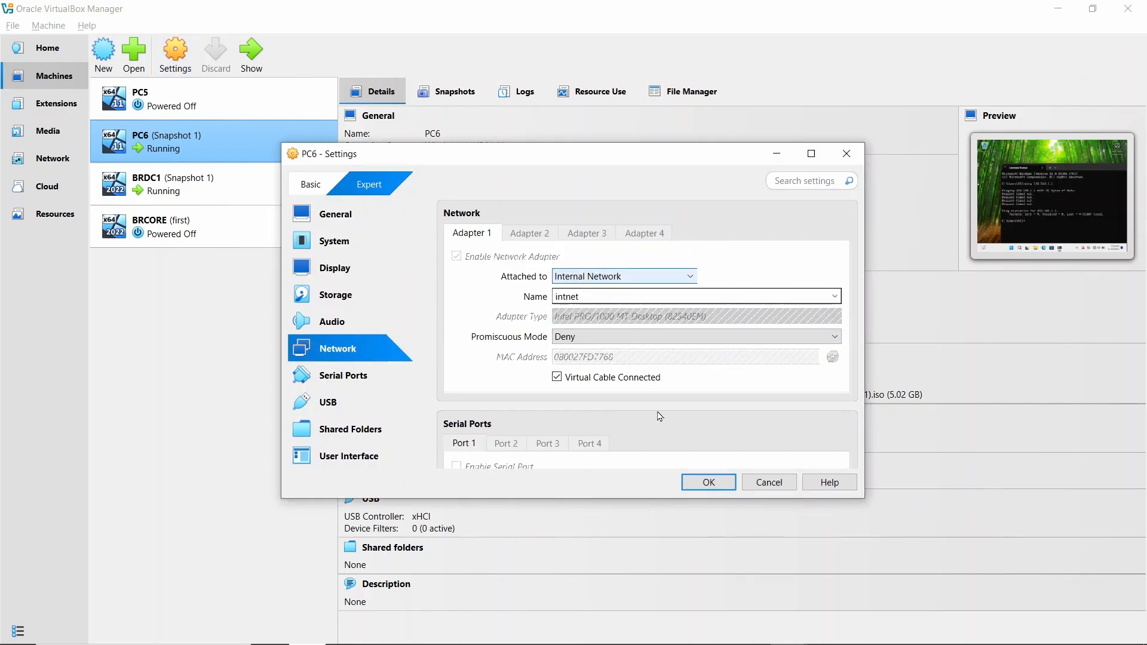
click(710, 483)
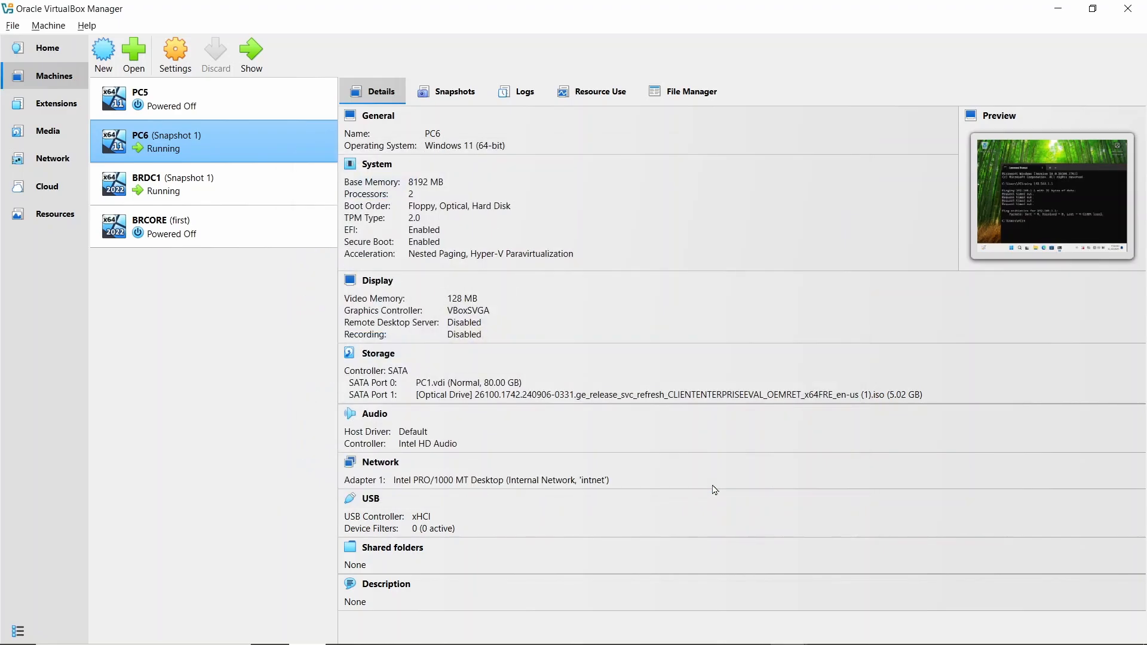
- Return to the PC6 machine and ping 192.168.1.1 again from its Command Prompt to retest the connection to the server
key(alt+Tab)
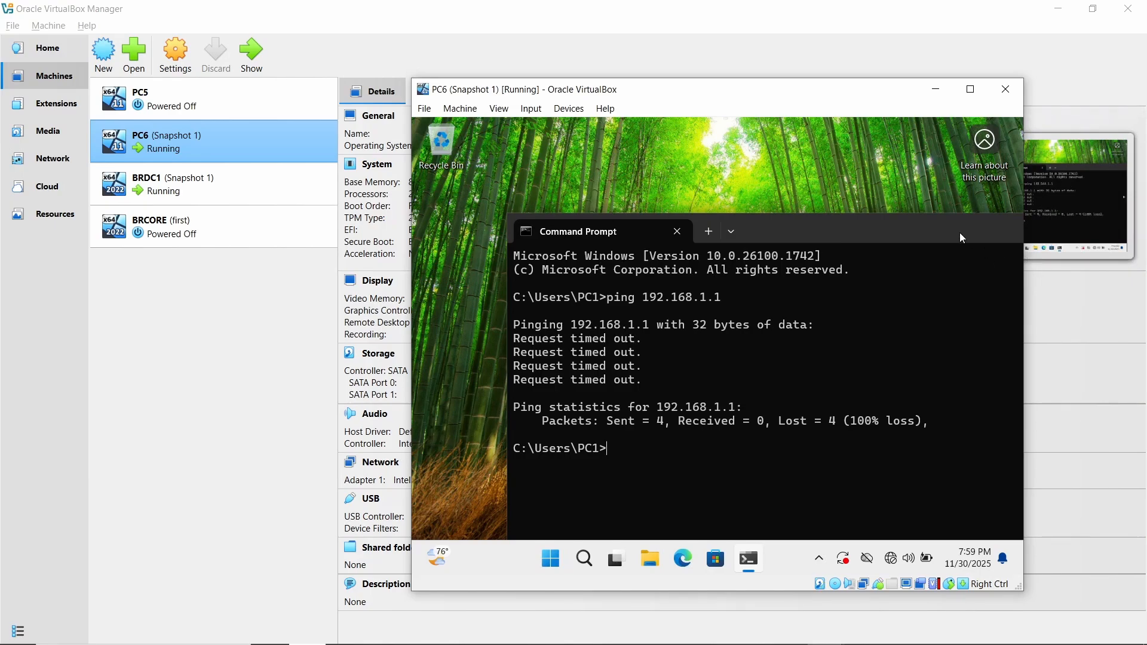
drag(962, 238, 918, 253)
text(p)
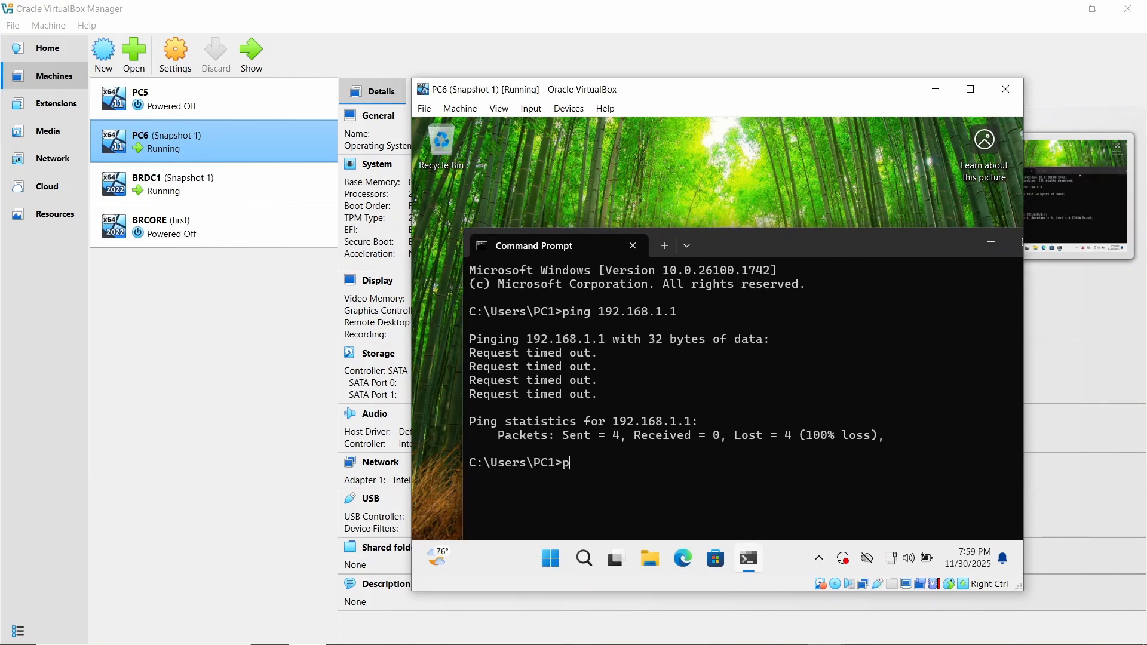
text(ing 192.168.1.1)
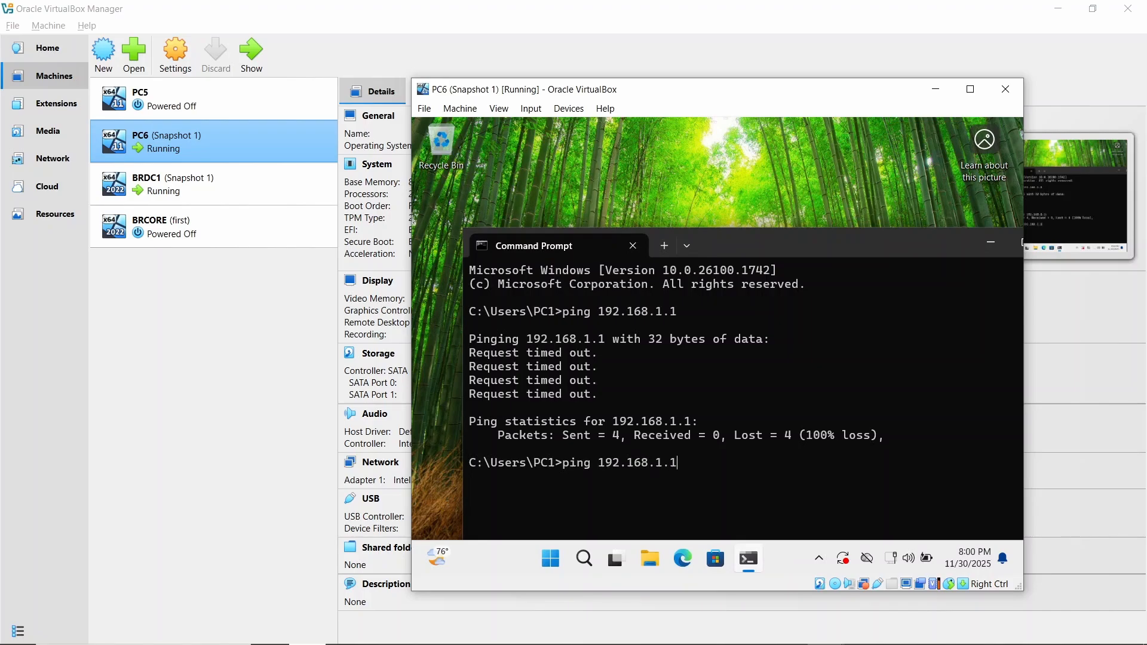
key(Return)
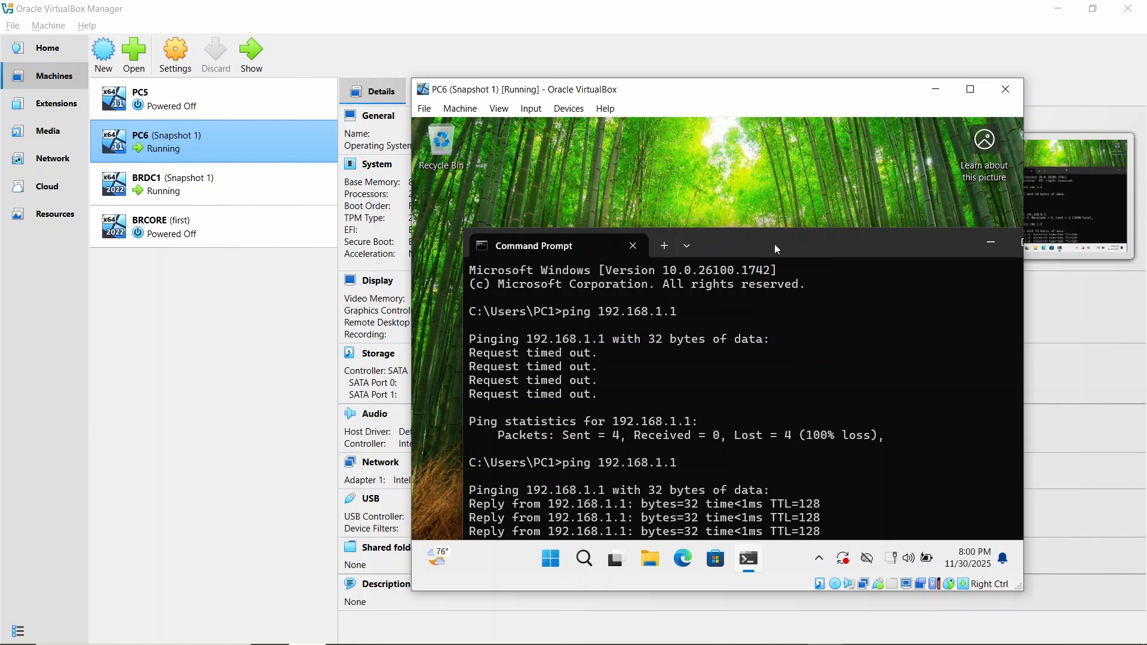
drag(775, 244, 776, 177)
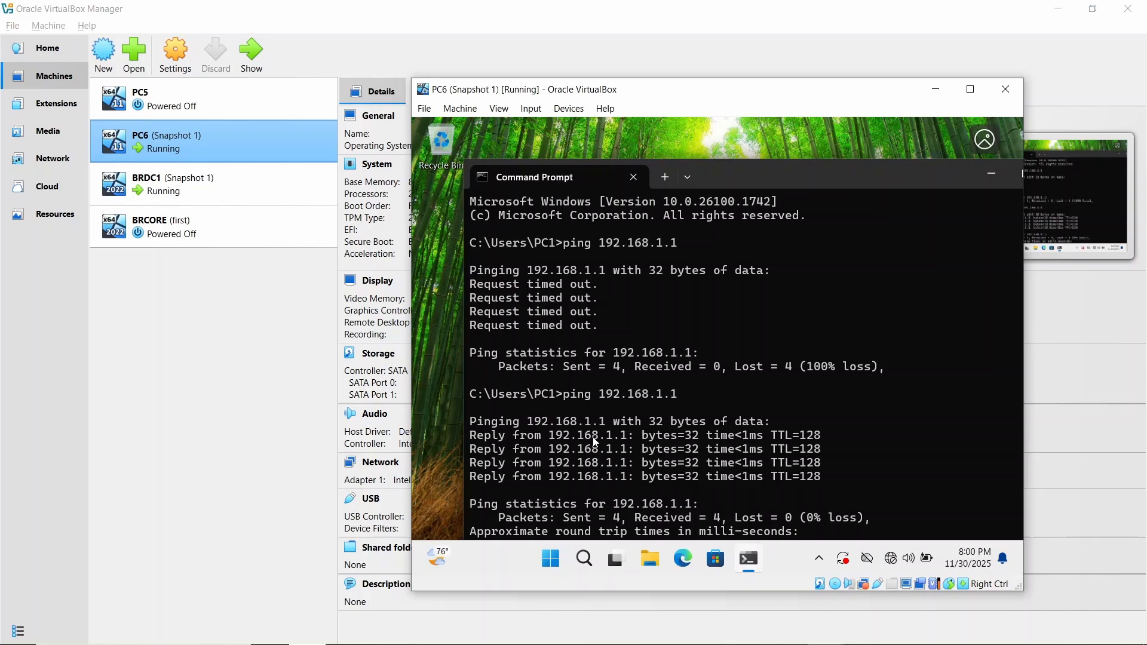
drag(731, 169, 716, 115)
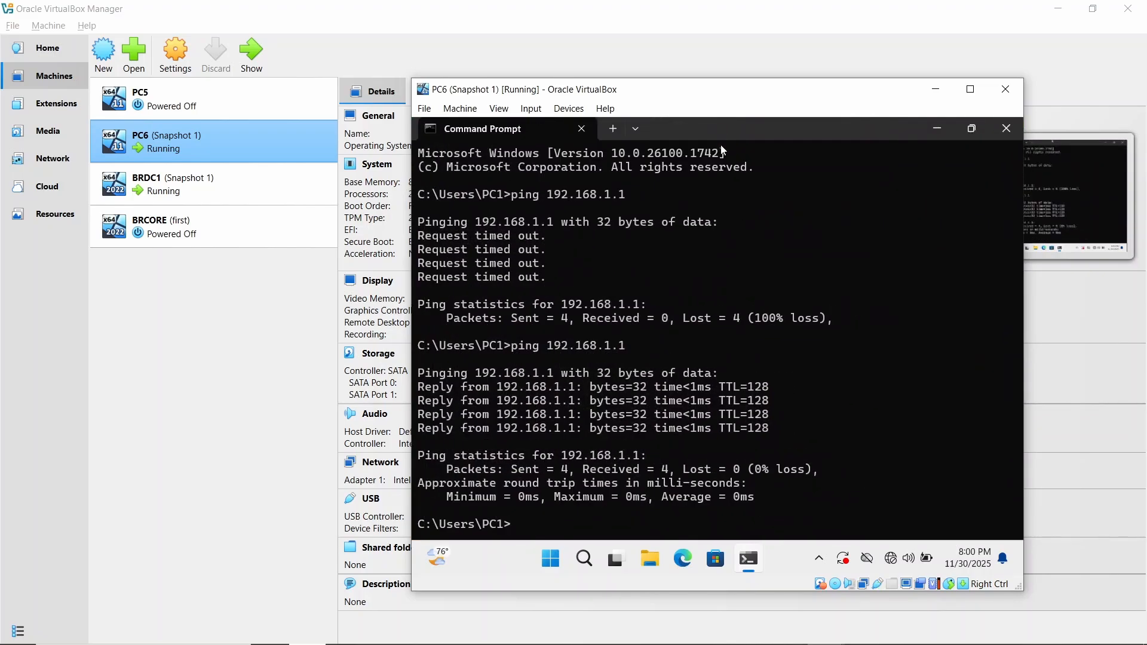
- Ping the domain name brdm.com from PC6 to test name resolution of the domain
text(ping brdm.con)
key(BackSpace)
text(m)
key(Return)
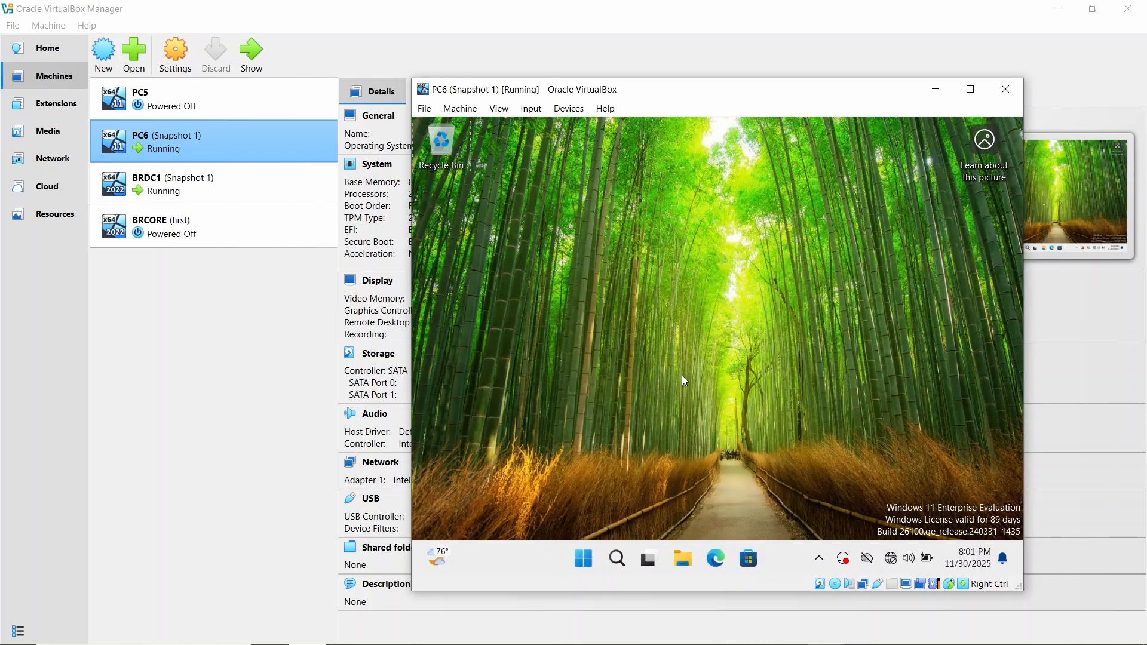
- Open System Properties on PC6 by running sysdm.cpl
key(super+r)
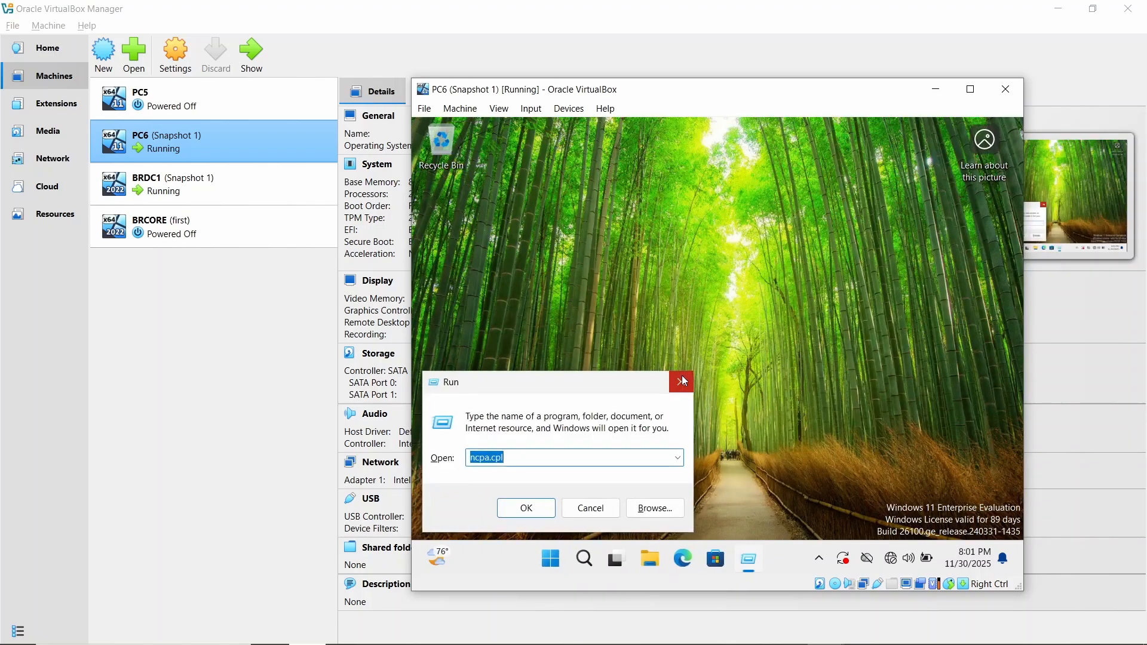
text(sysd)
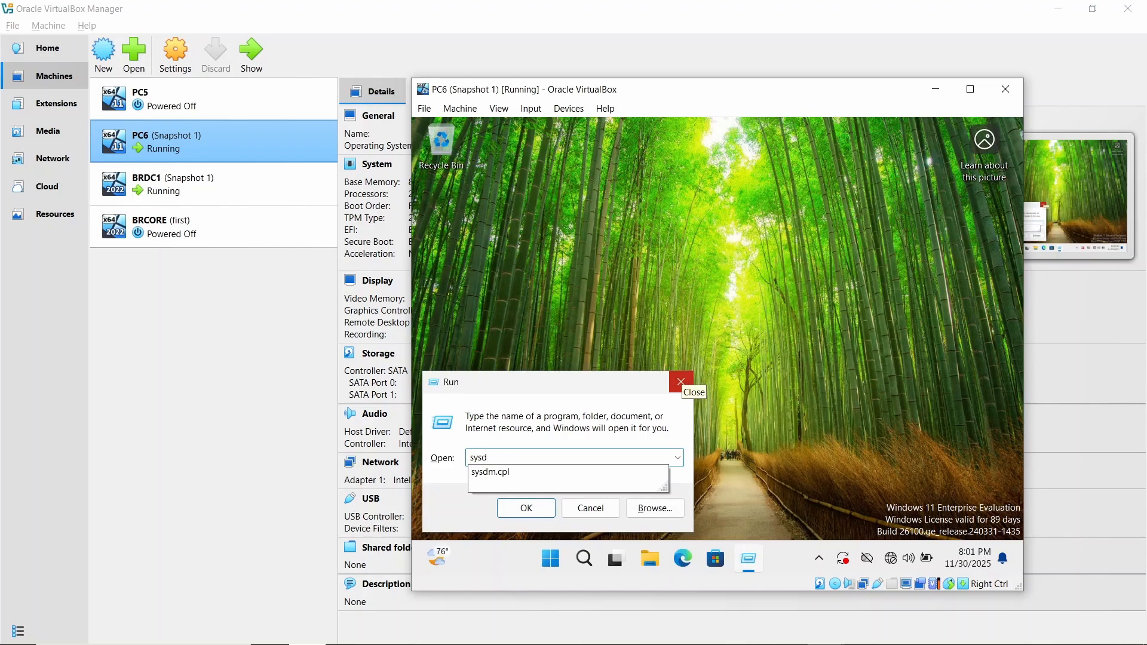
text(m.cpl)
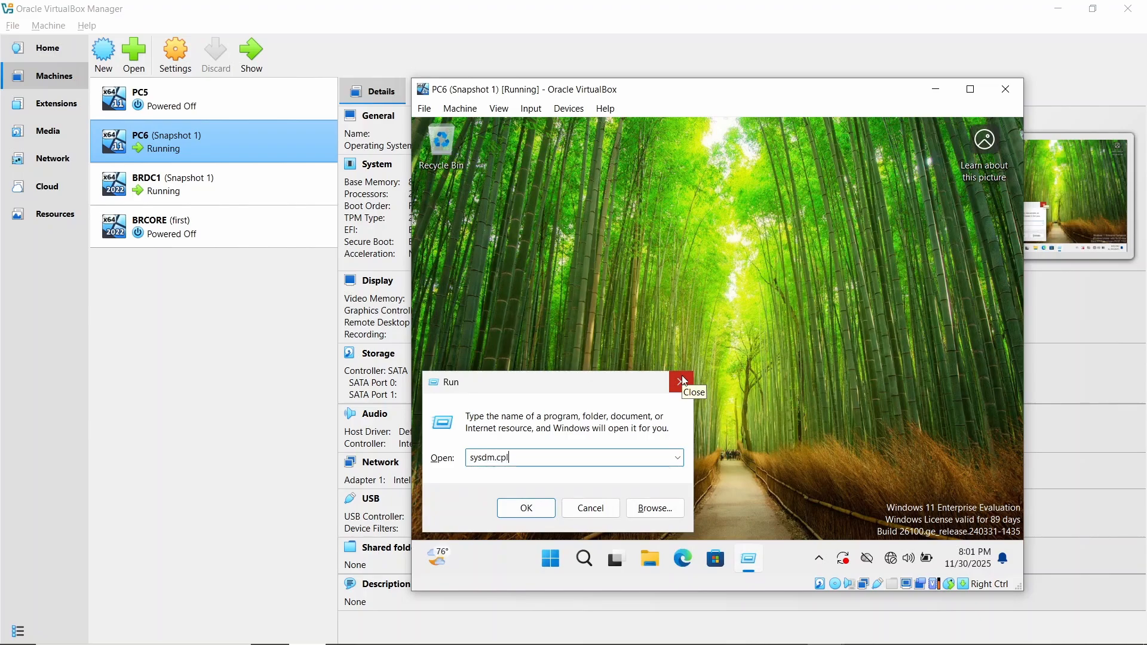
key(BackSpace)
key(BackSpace)
text(pl)
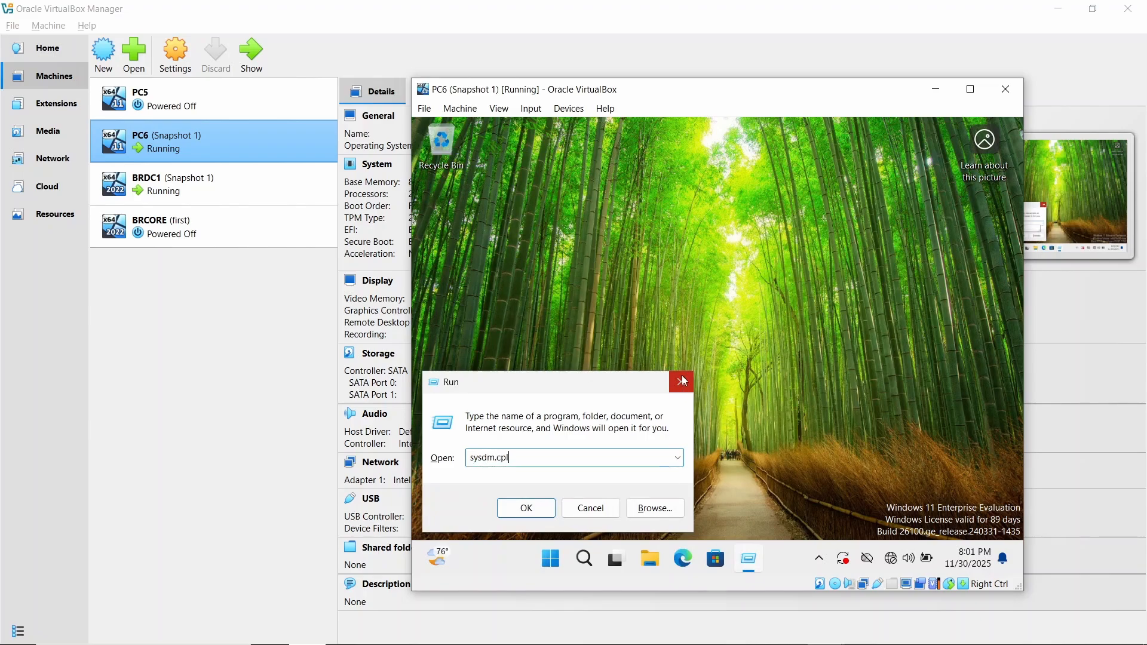
key(Return)
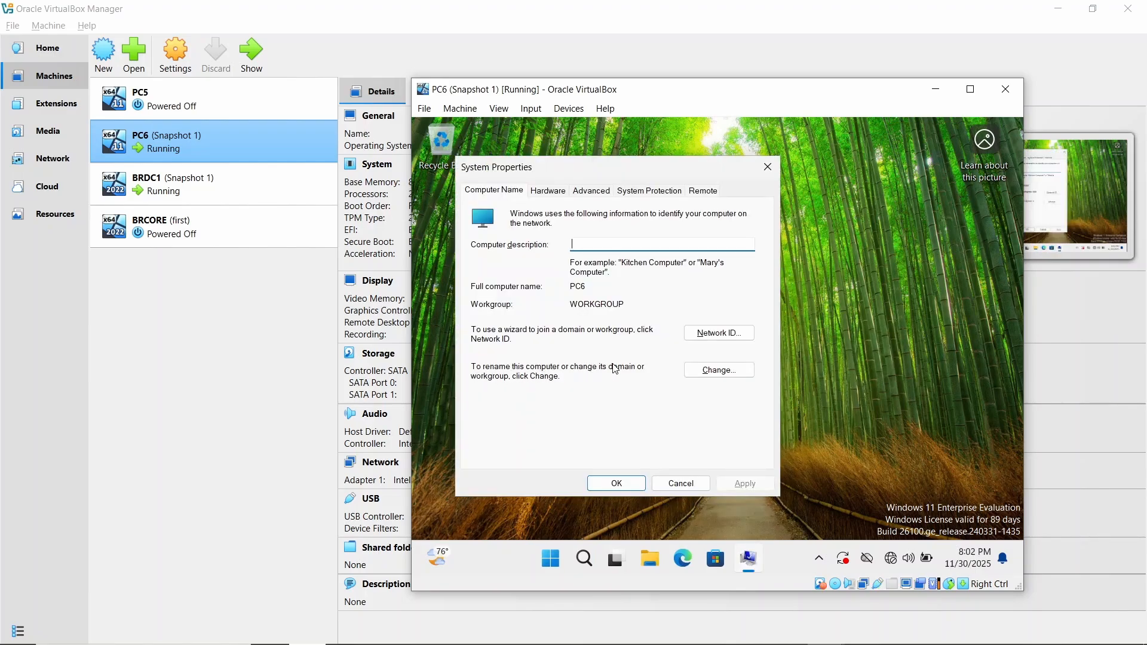
- In the computer name and domain settings of PC6, choose Domain membership and enter brdm.com as the domain
click(706, 373)
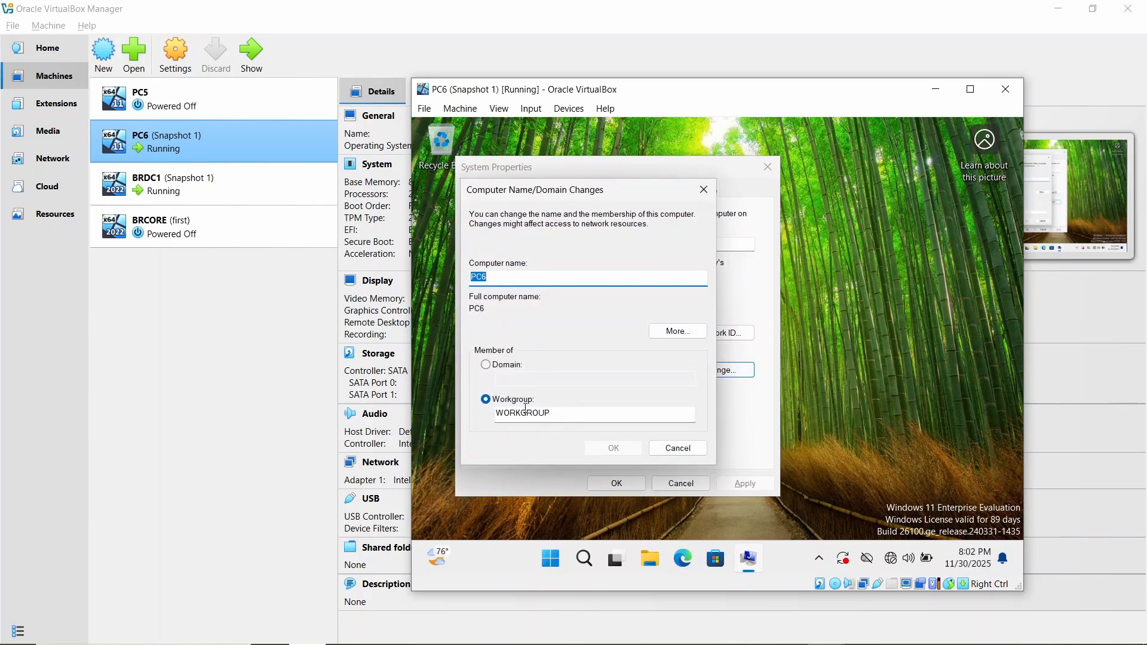
click(486, 365)
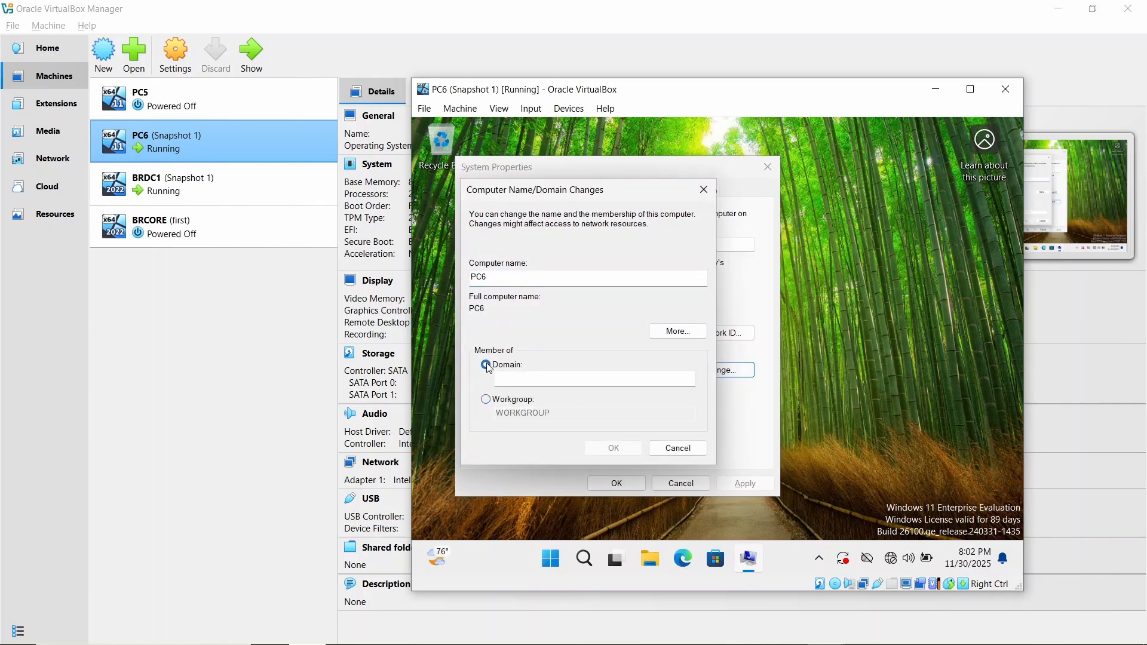
click(515, 377)
text(BR)
key(BackSpace)
key(BackSpace)
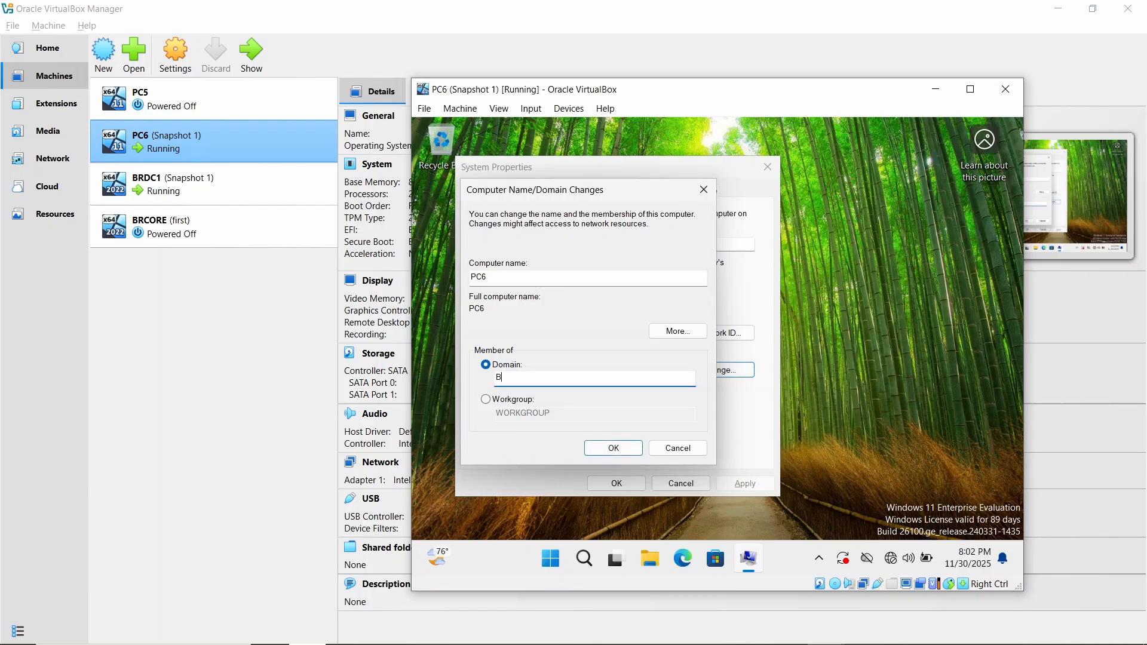
text(brdm.com)
click(264, 372)
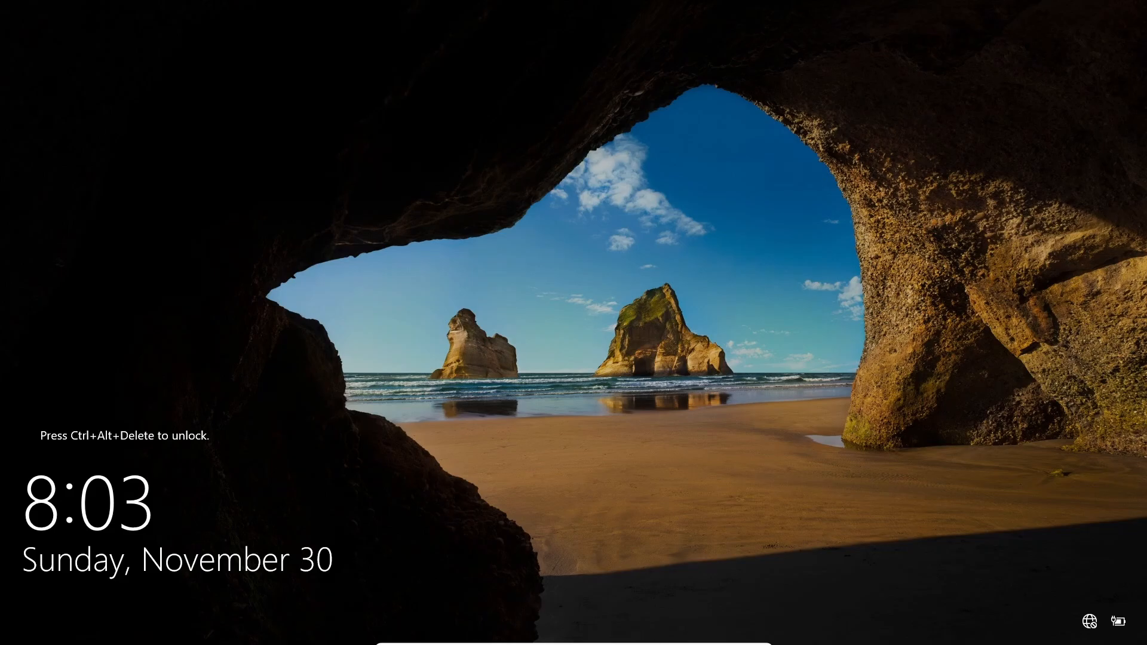
mouse_move(597, 643)
click(522, 638)
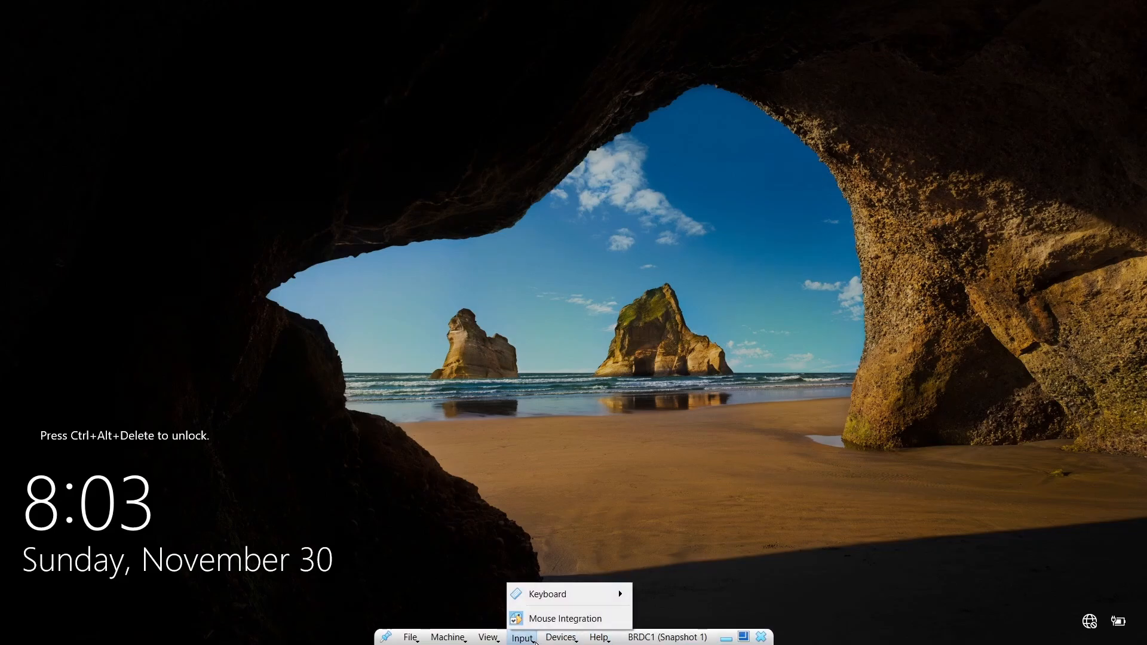
mouse_move(561, 597)
click(657, 561)
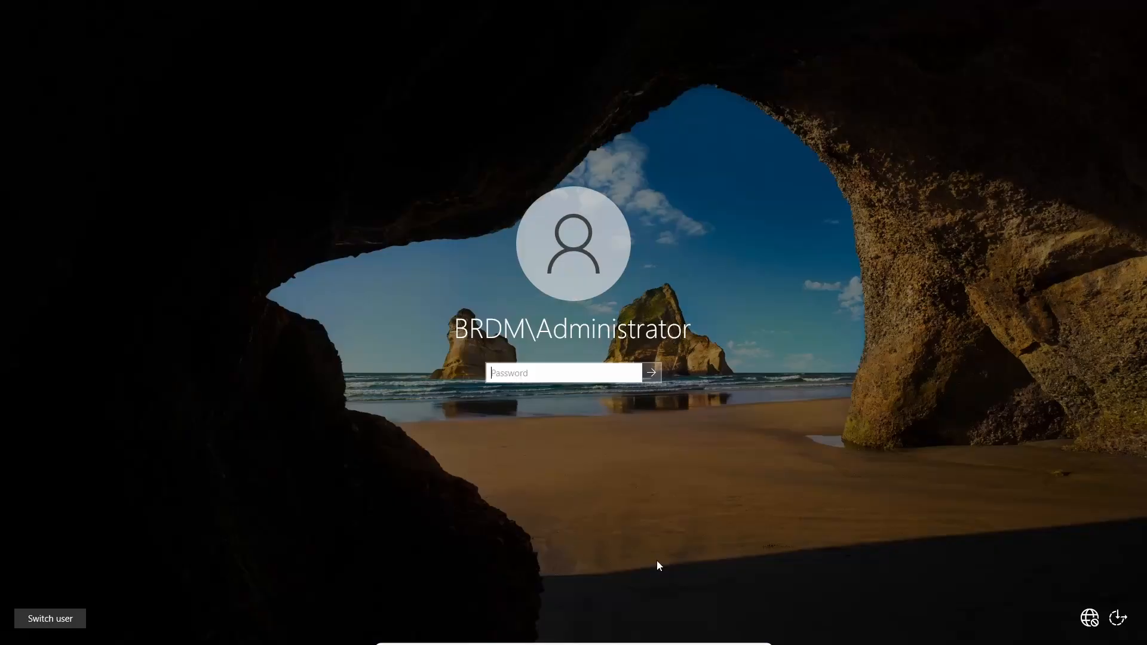
text(••••••••••••••)
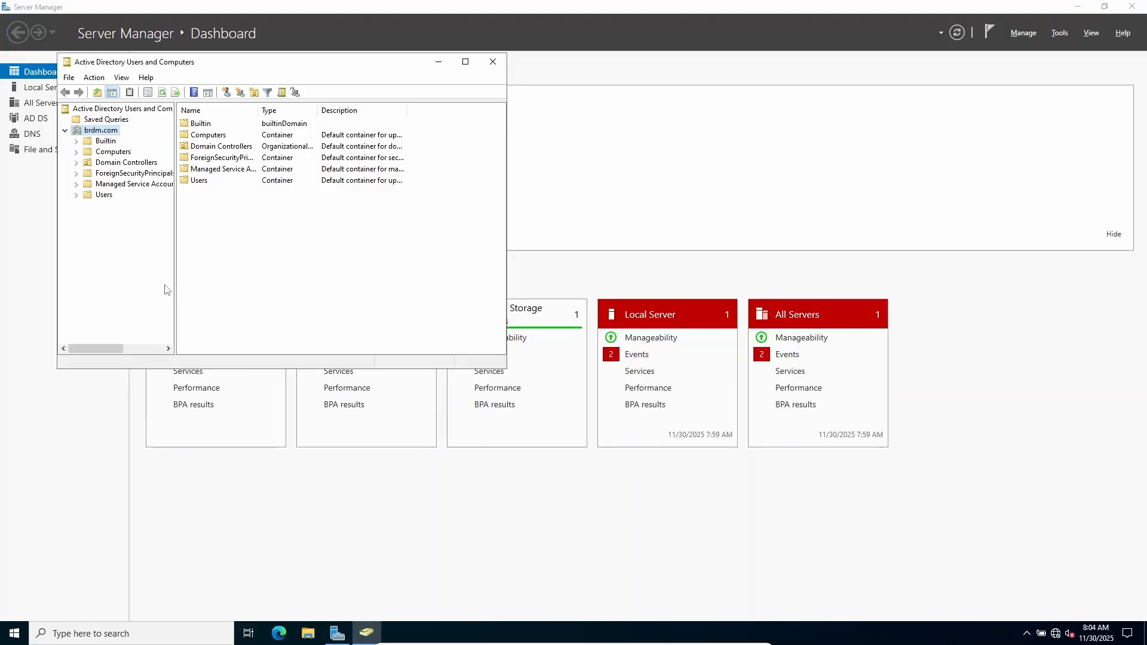
- Start a new user in the Users container of brdm.com with first name user1 and logon name user1
click(104, 196)
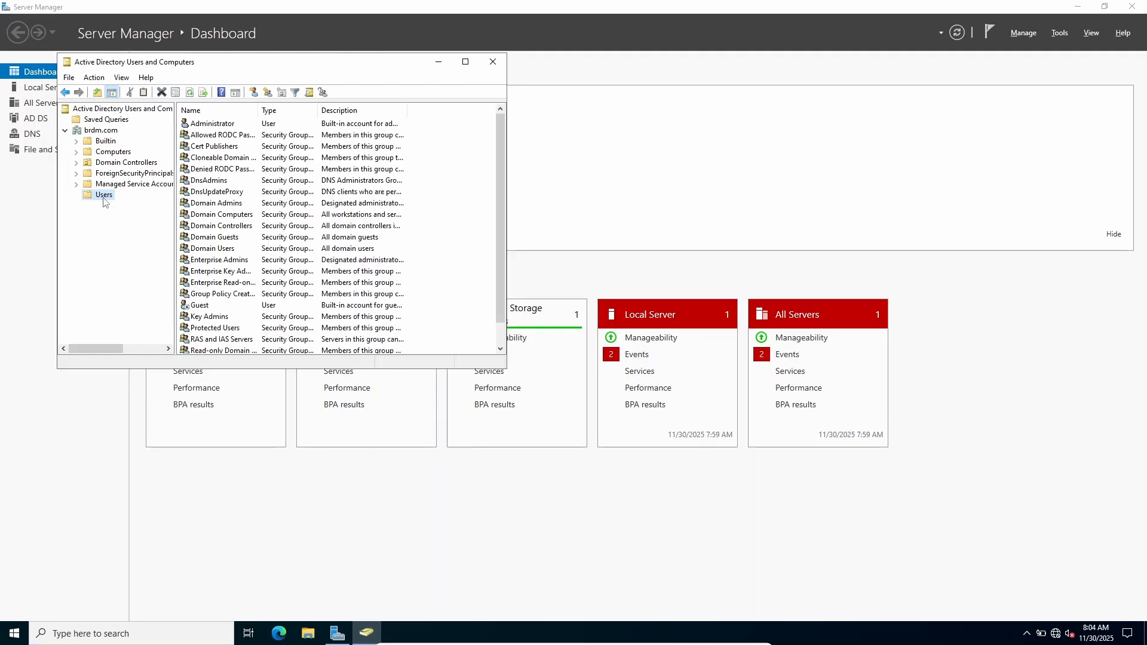
click(254, 92)
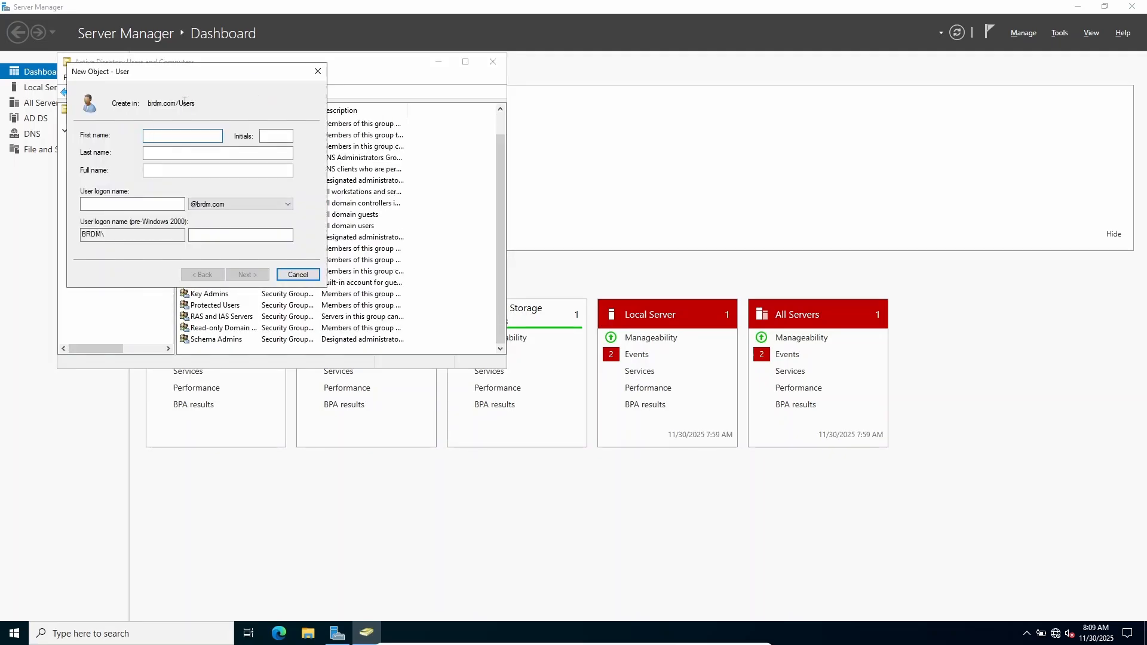
text(user1)
click(131, 204)
text(u)
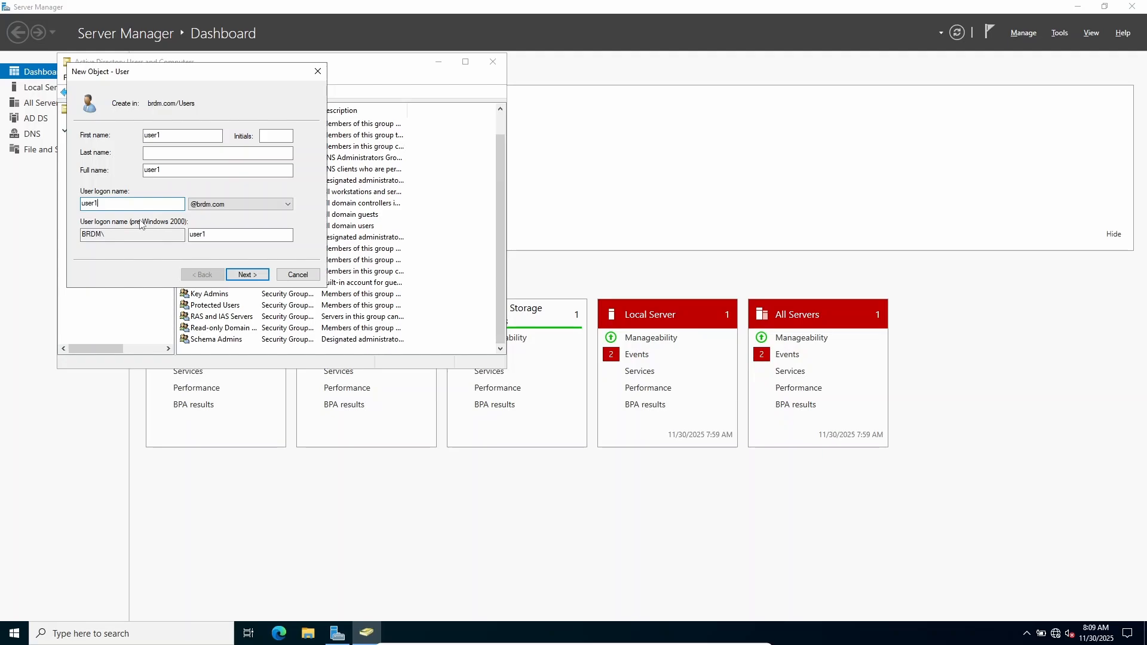
click(258, 277)
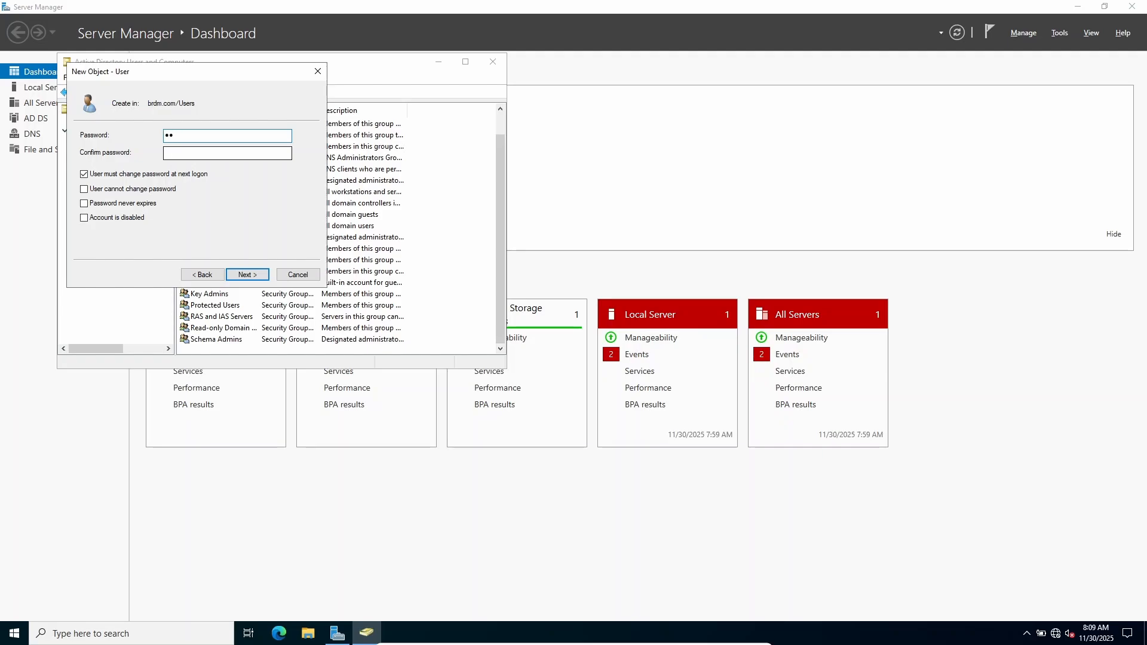
- Enter and confirm the account password for user1, turn off the password change at next logon and finish creating the user
text(••••••••)
click(177, 153)
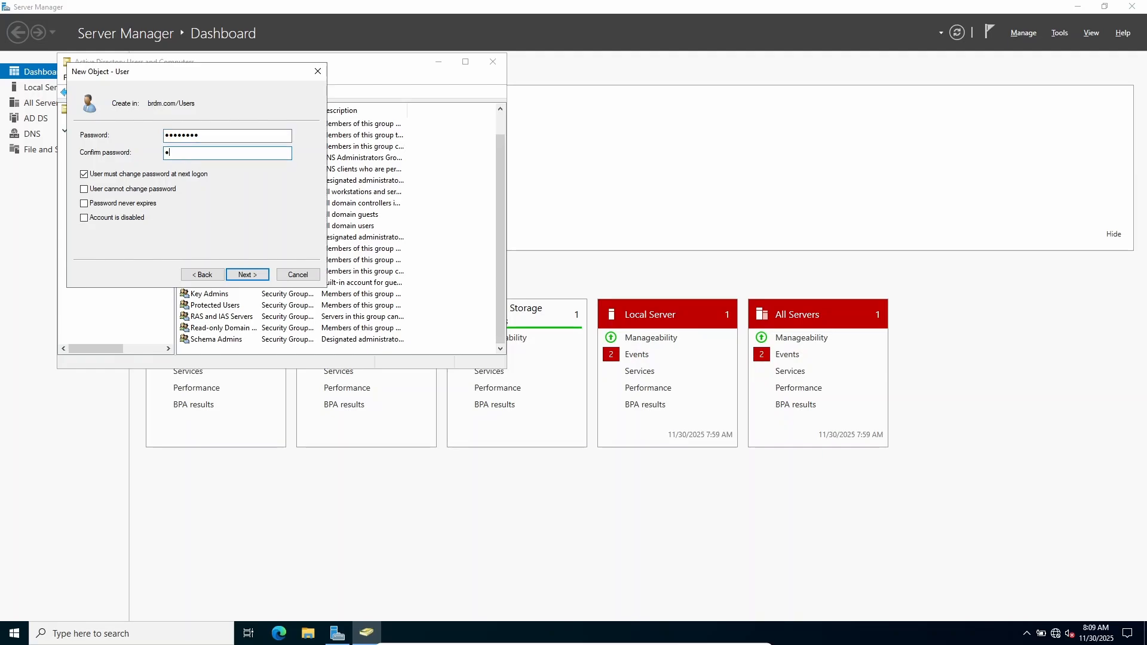
text(•••••••)
click(84, 174)
click(258, 276)
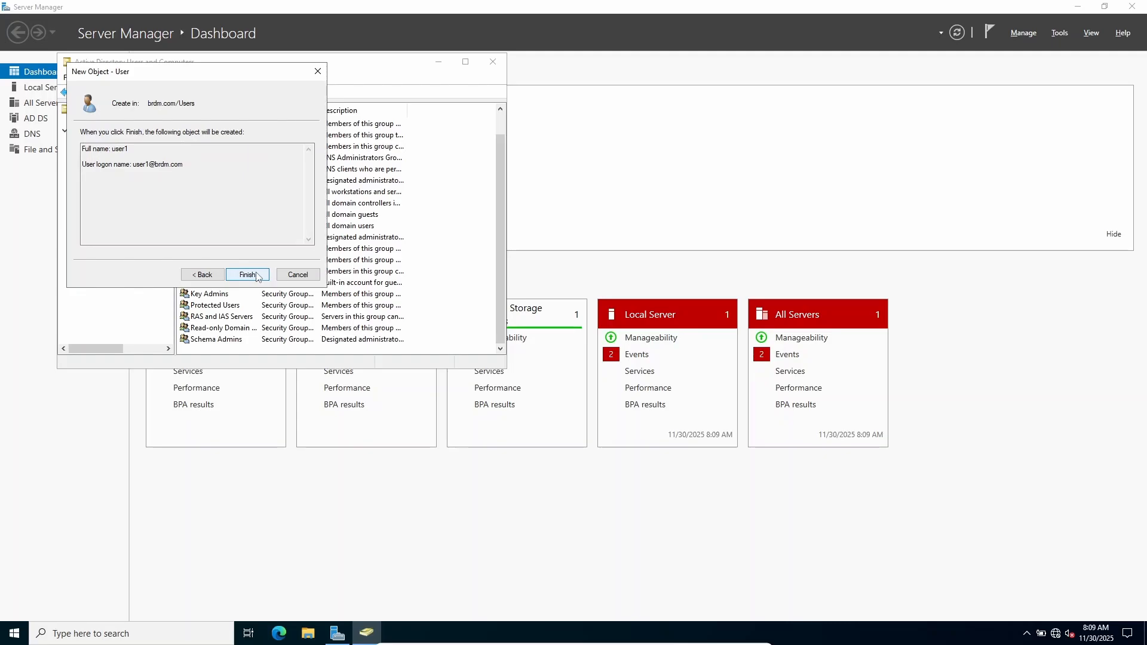
click(258, 276)
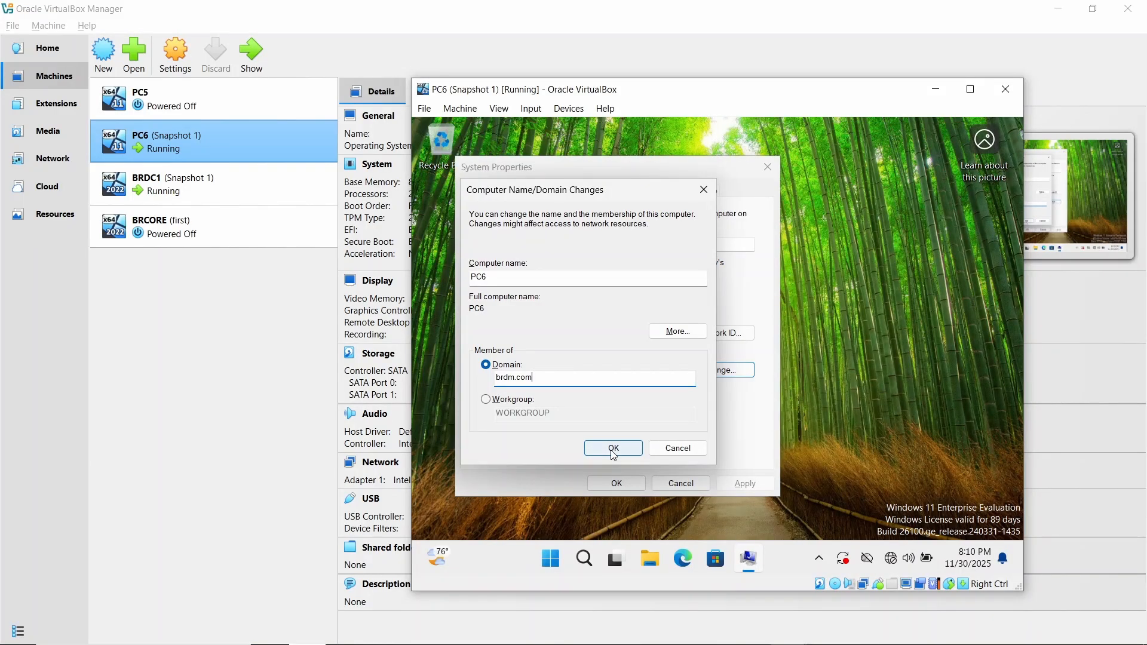
- Back on PC6, submit the brdm.com domain join and authorize it with user name user1 and the account password
click(614, 448)
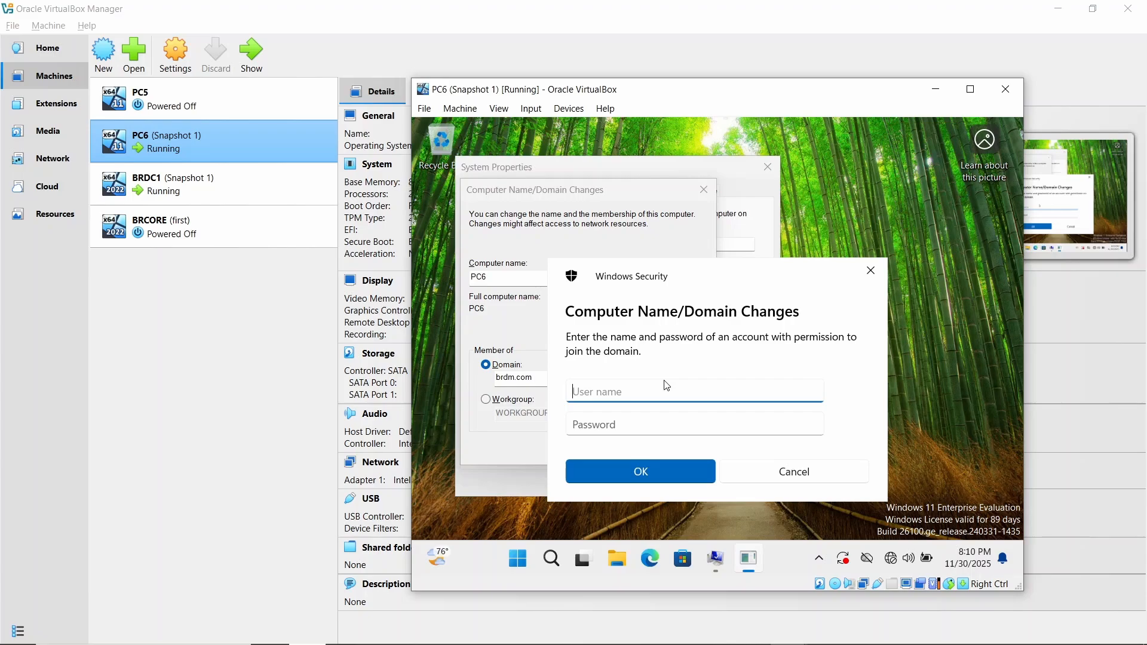
text(user1)
click(675, 420)
text(P)
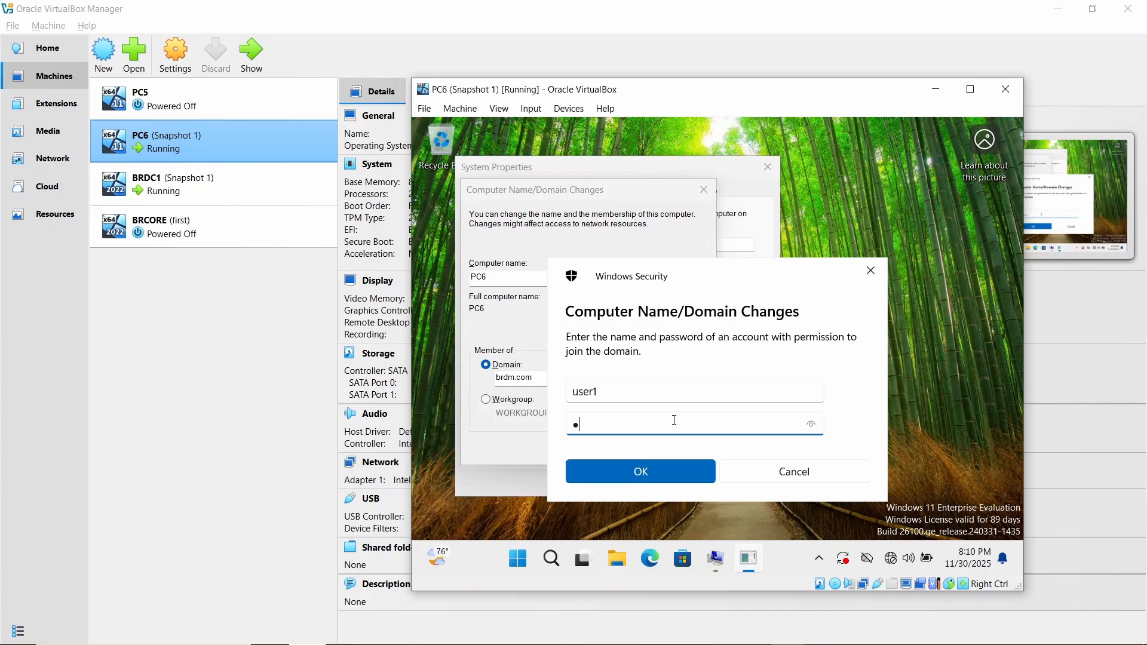
text(a$$w0rd)
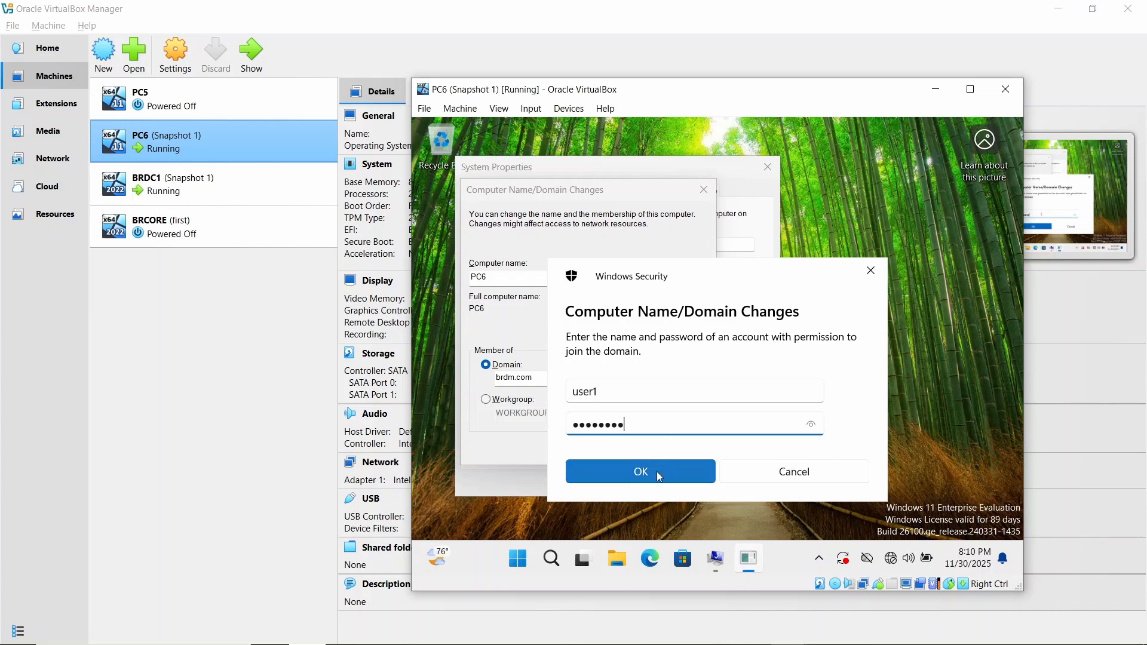
click(657, 472)
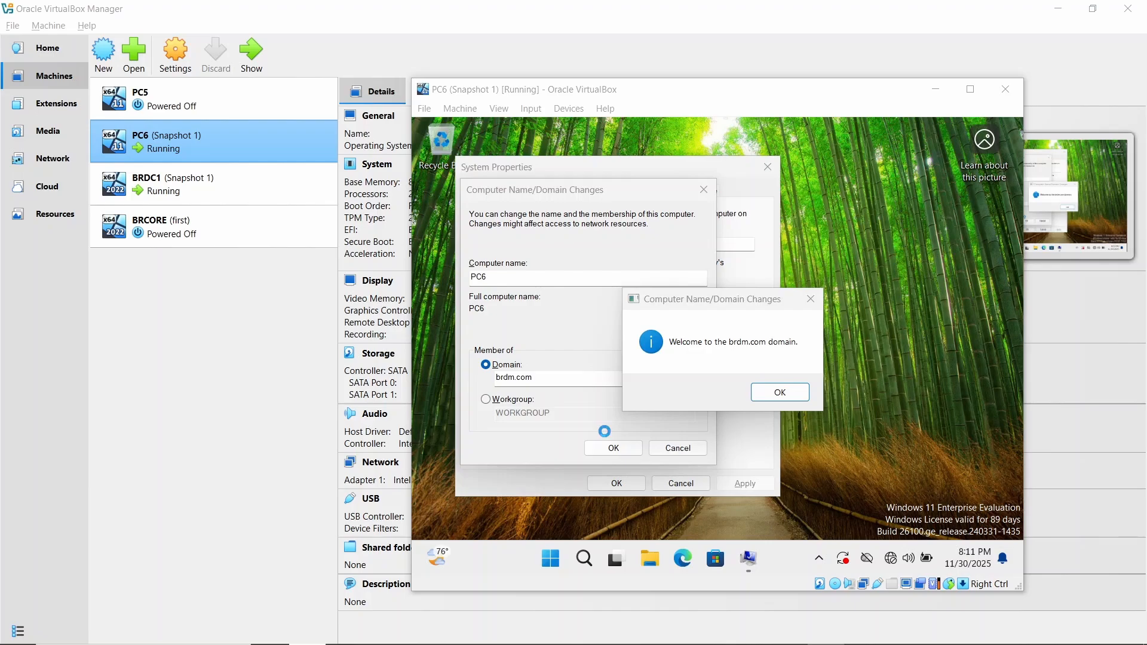
- Close the domain change messages and System Properties, restart PC6 and minimize VirtualBox Manager
click(781, 396)
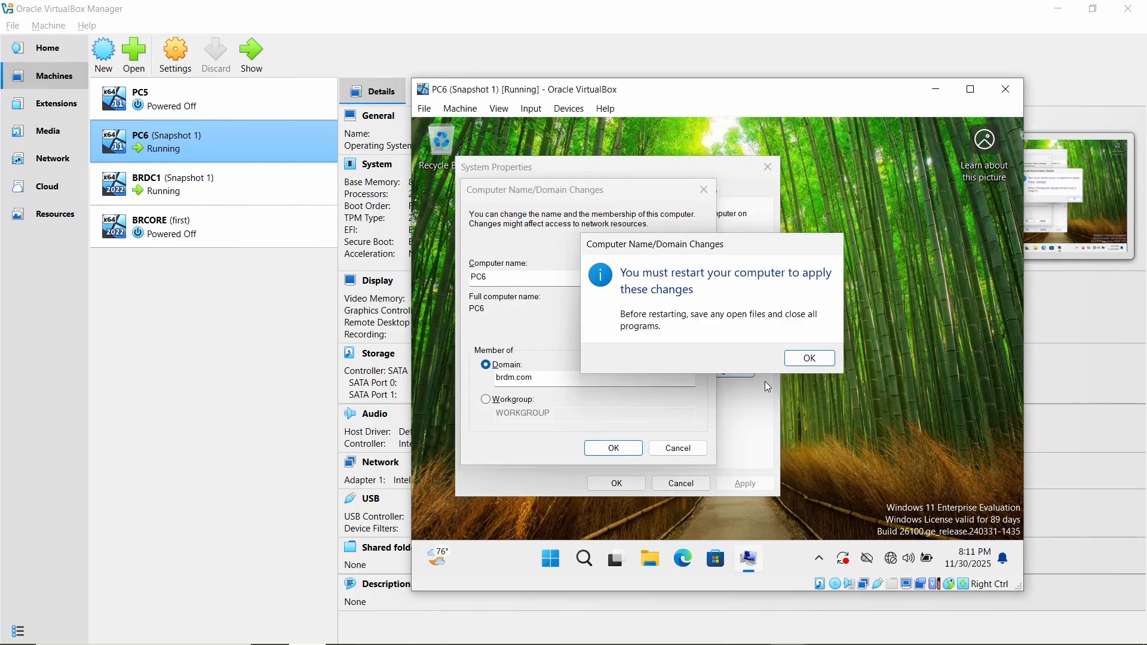
click(788, 364)
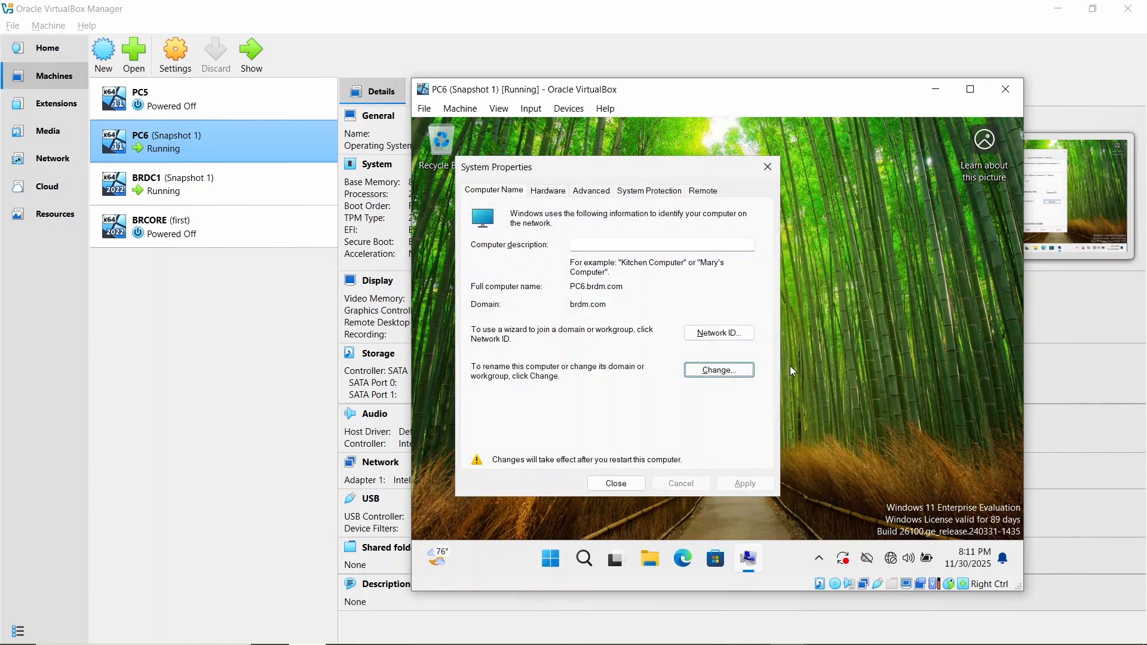
click(768, 169)
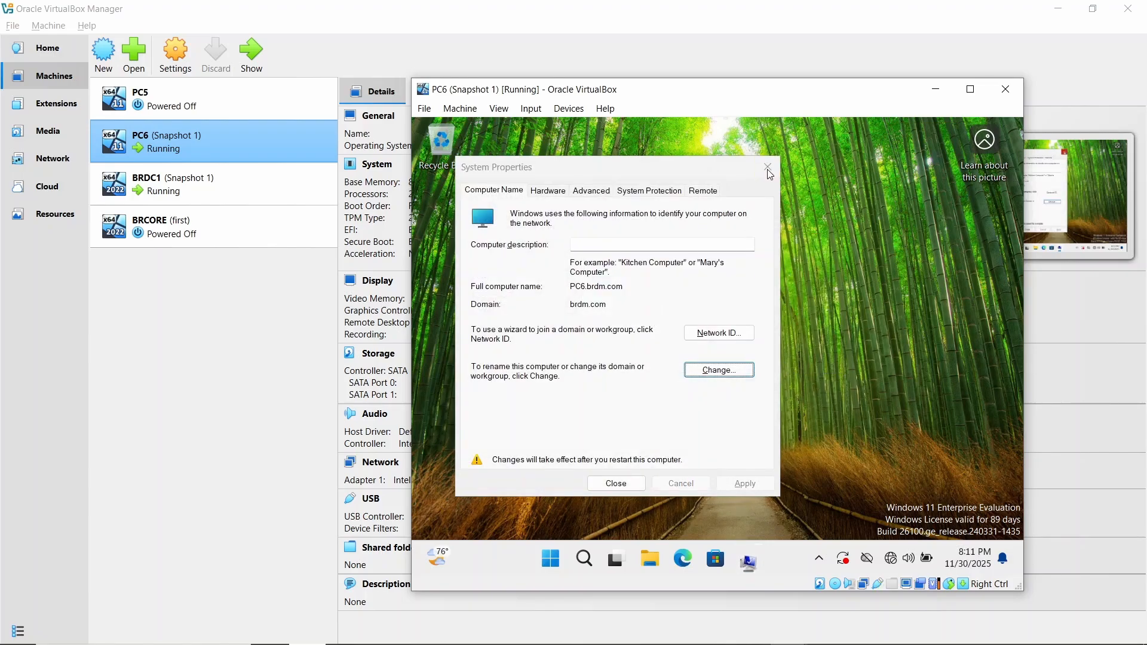
click(730, 353)
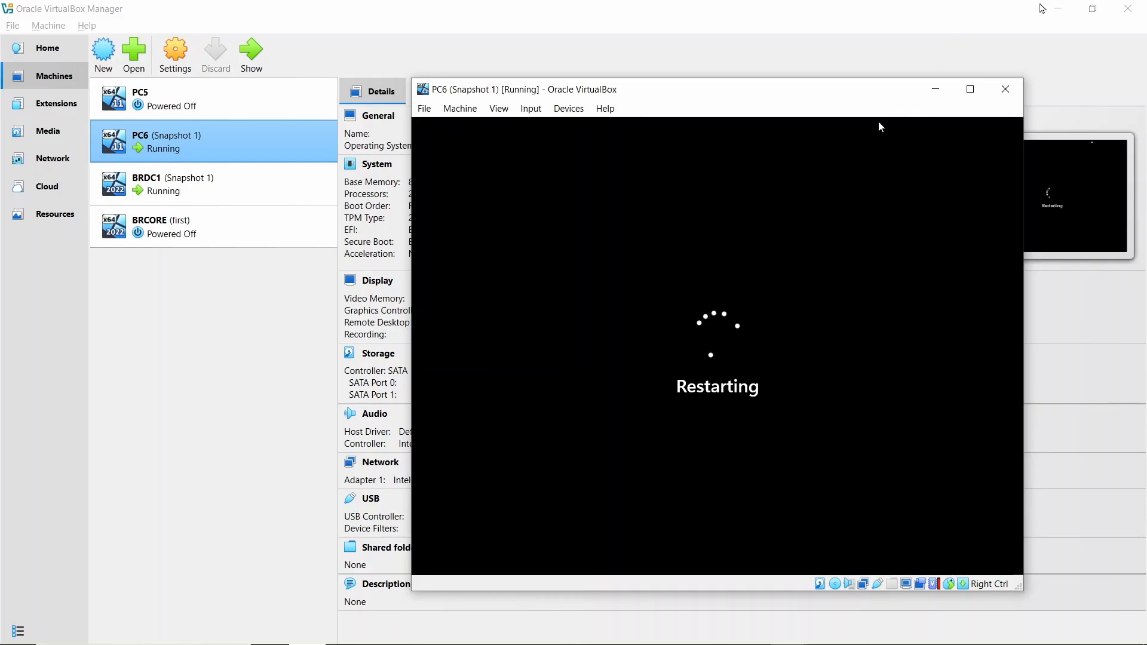
click(1055, 8)
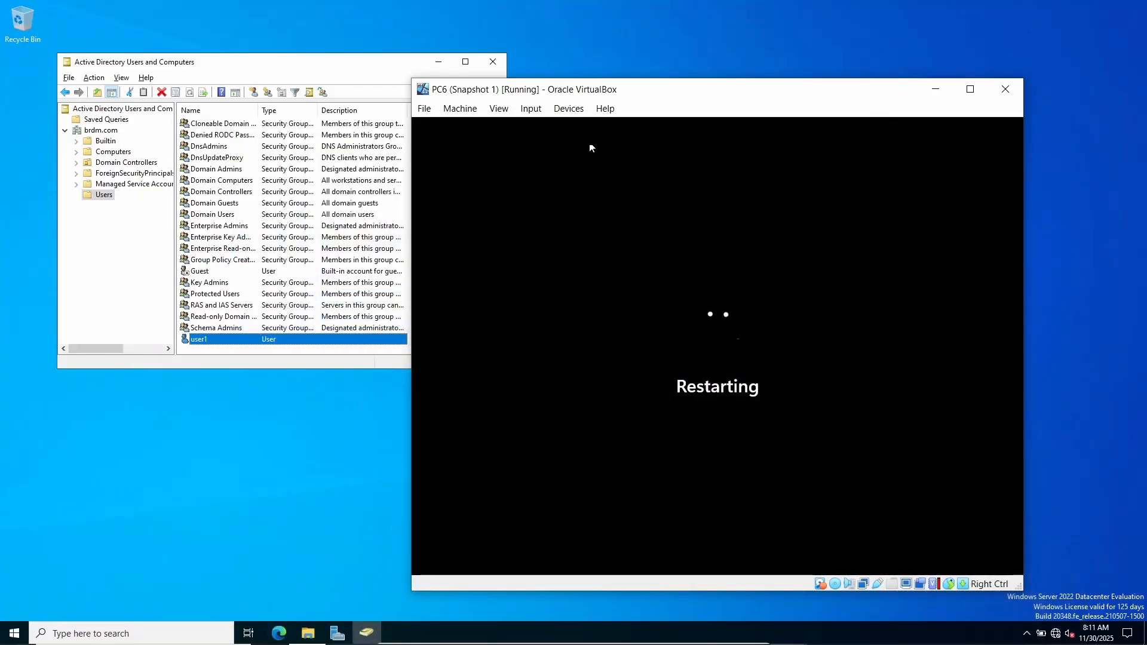
- Move the PC6 window clear of Active Directory Users and Computers and show the Computers container of brdm.com
drag(531, 89, 655, 80)
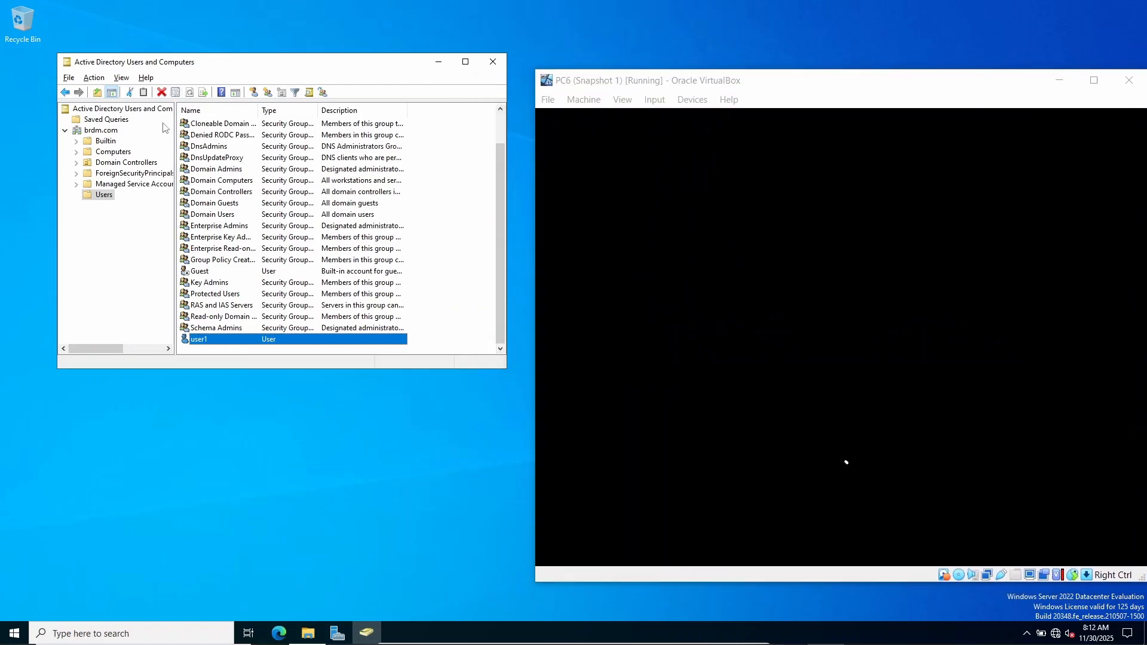
click(115, 152)
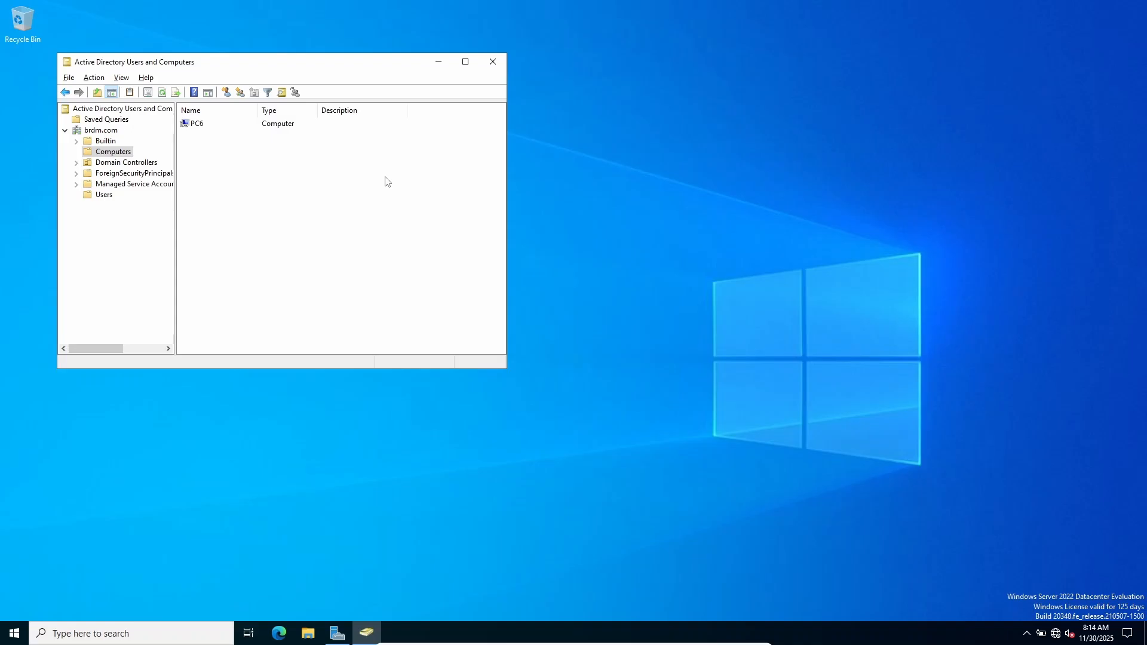
- Switch to the restarted PC6 machine and sign in to the PC1 account with its password
key(alt+Tab)
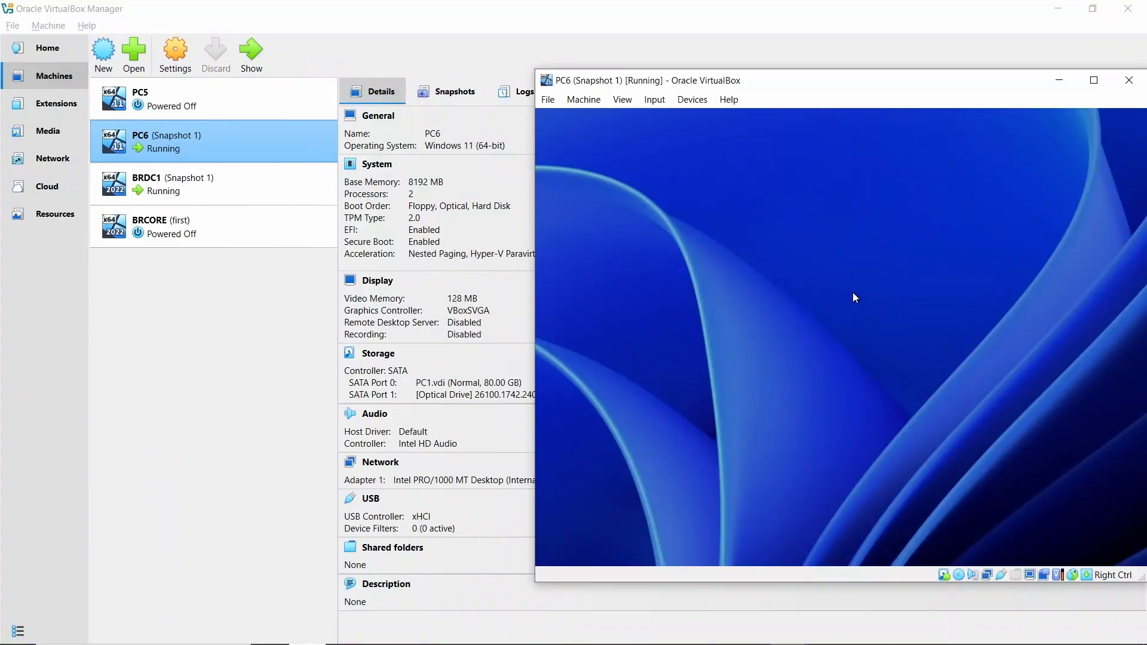
text(•••••)
key(Return)
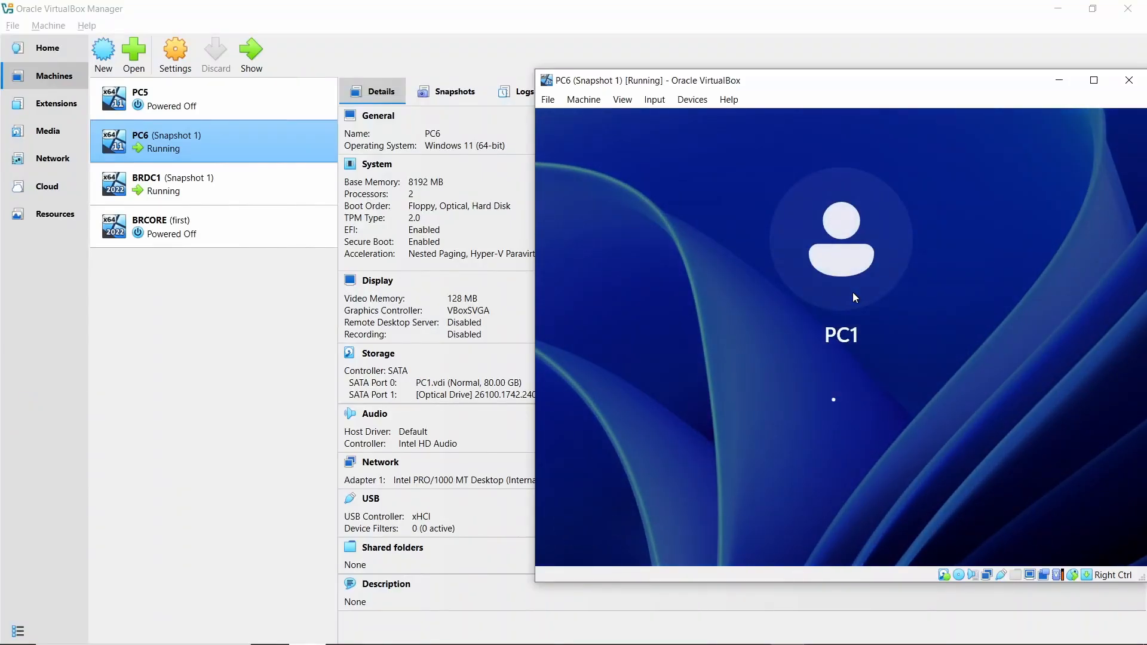
drag(783, 81, 708, 84)
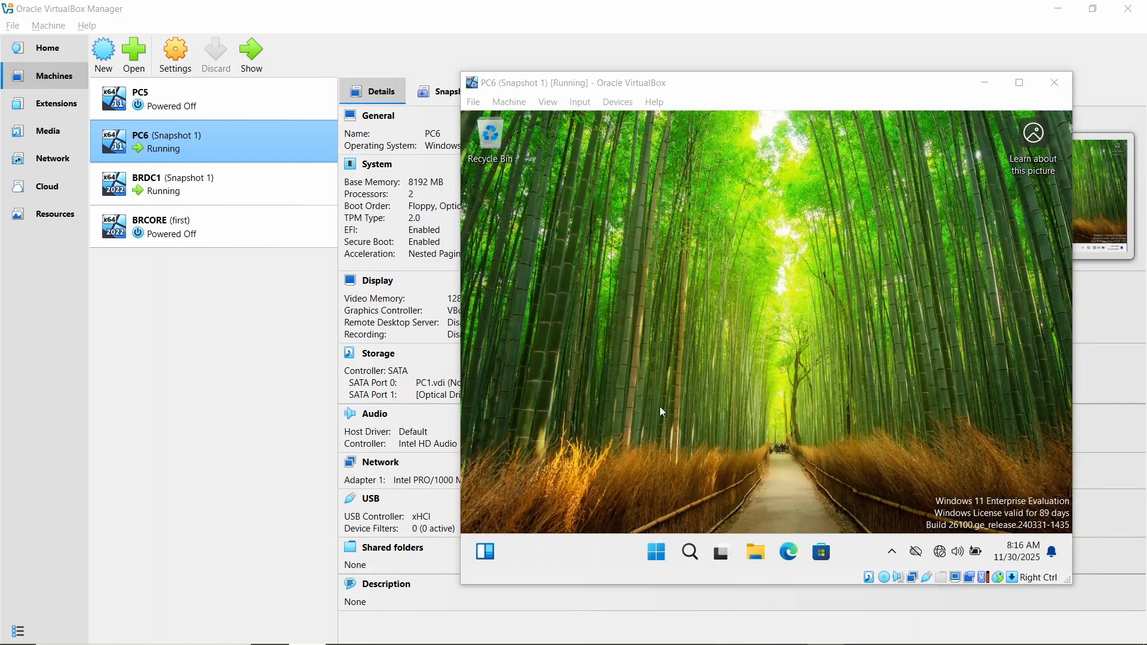
click(660, 408)
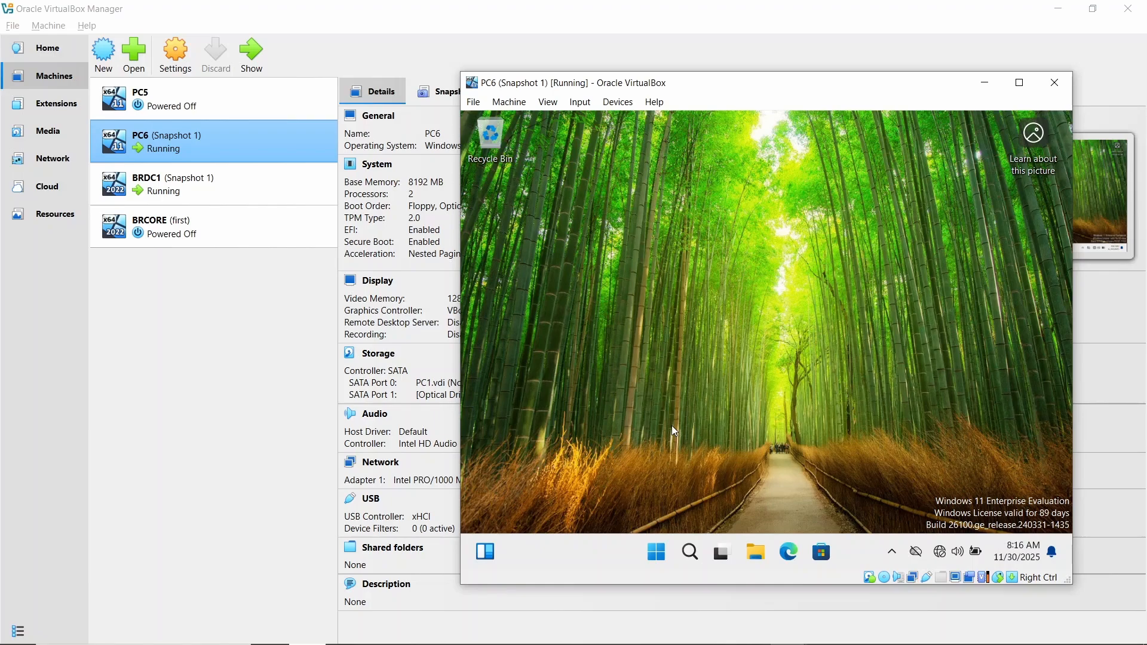
- Run sysdm.cpl on PC6, check the full computer name and domain in System Properties, and close it
key(super+r)
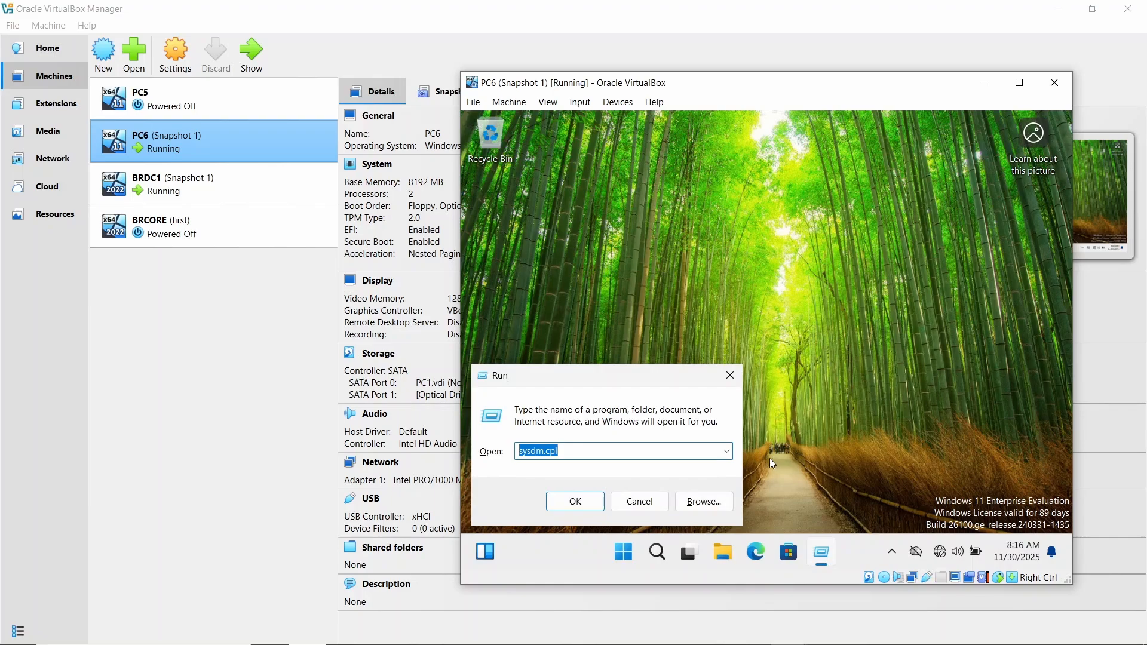
text(sysd)
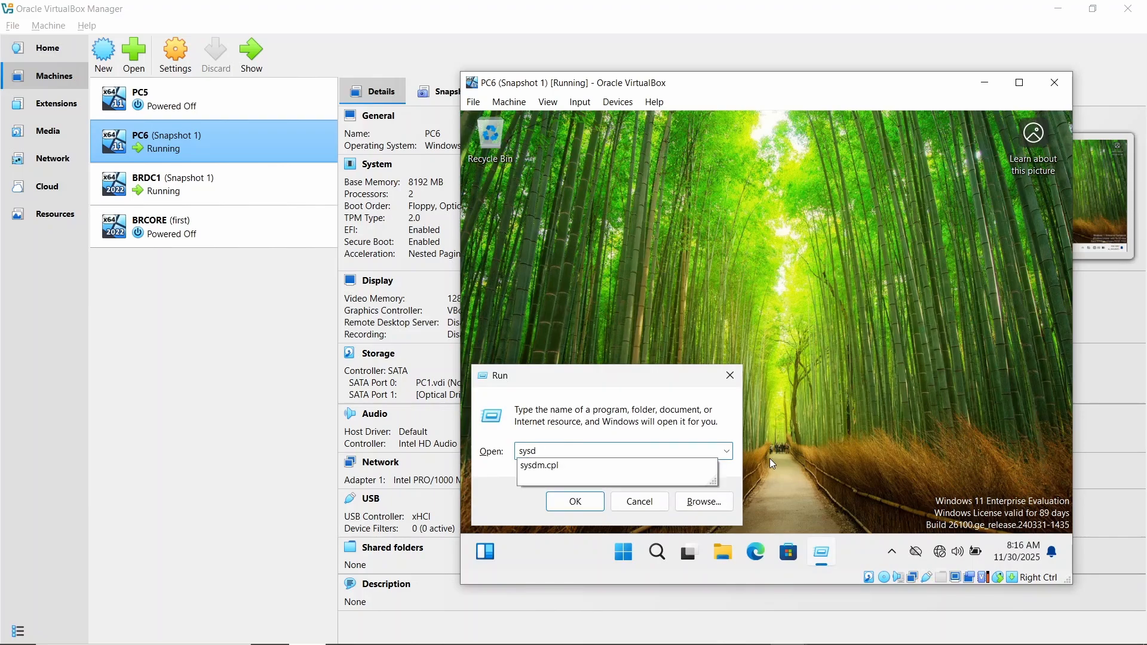
text(m.cpl)
key(Return)
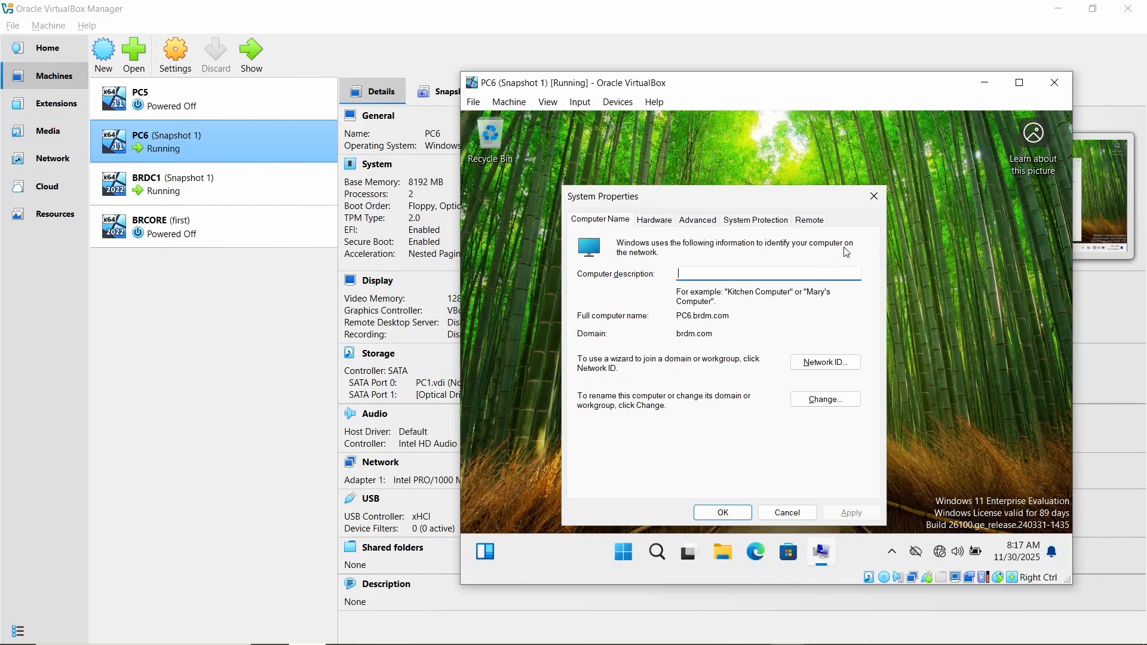
click(874, 197)
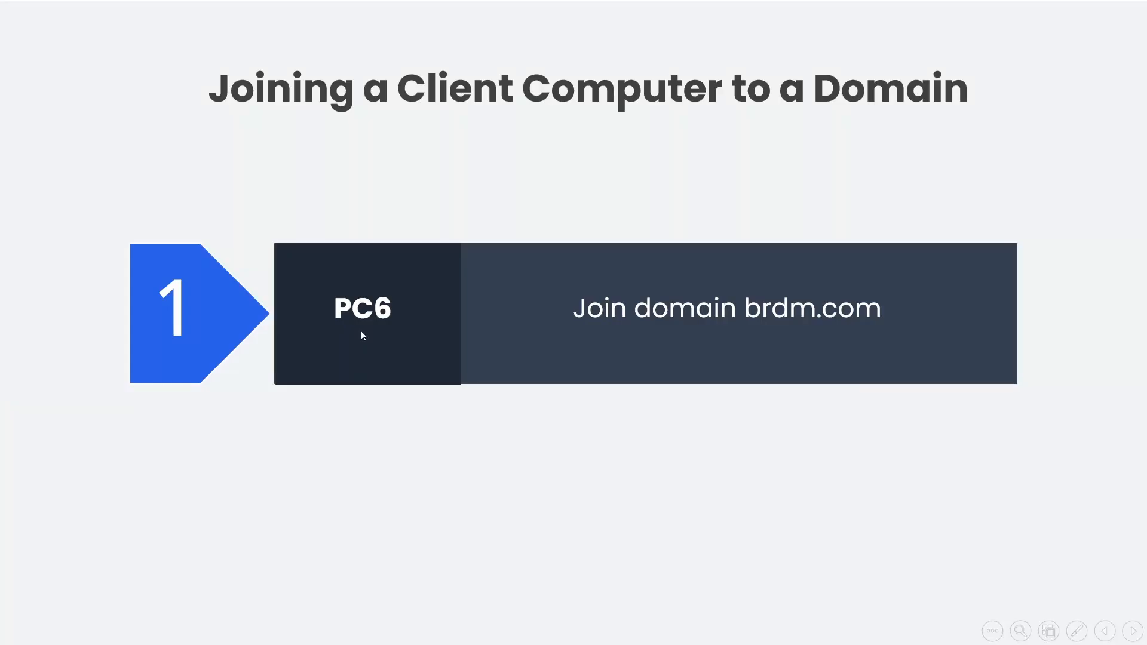
click(361, 331)
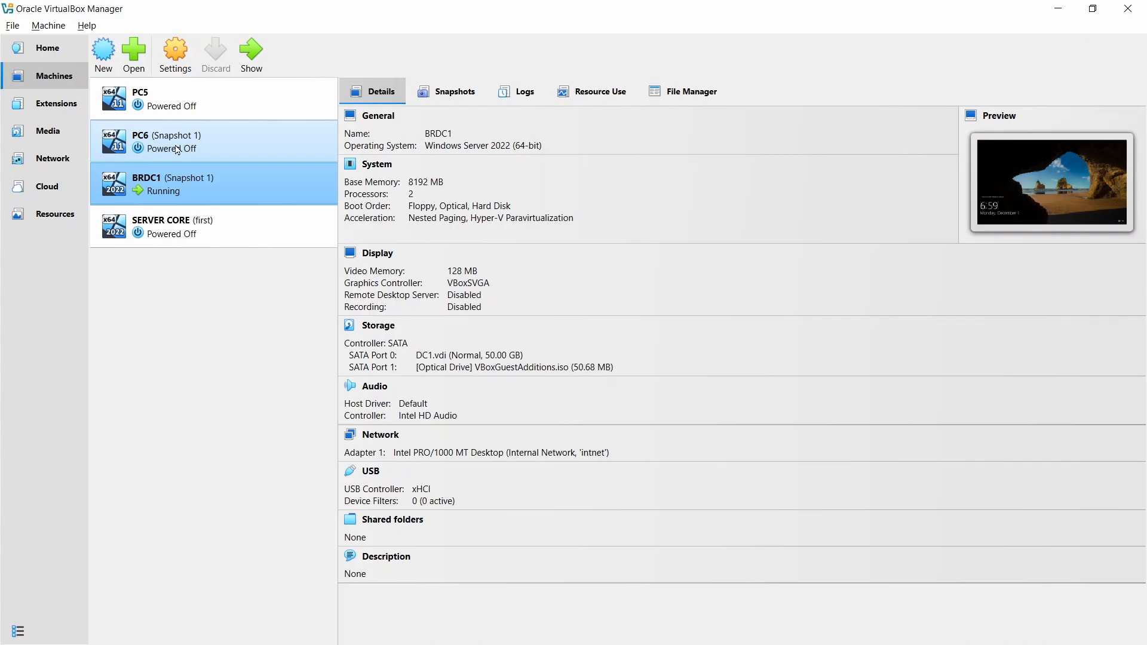
- Rename the SERVER CORE virtual machine to BRCORE in its settings and save the change
click(172, 225)
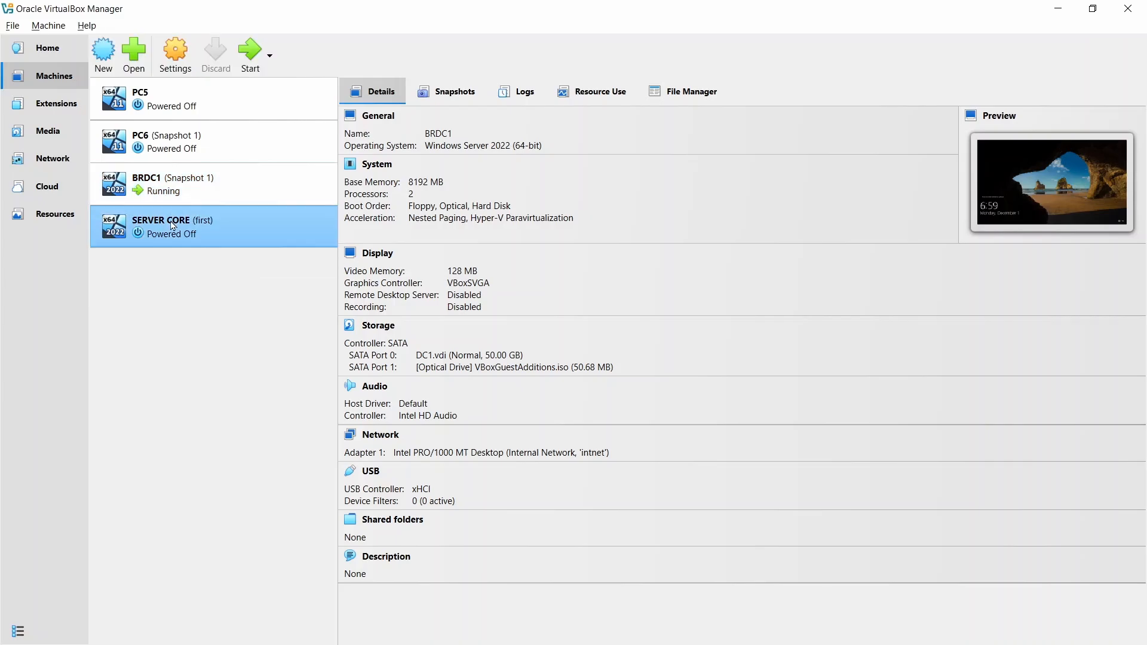
click(171, 67)
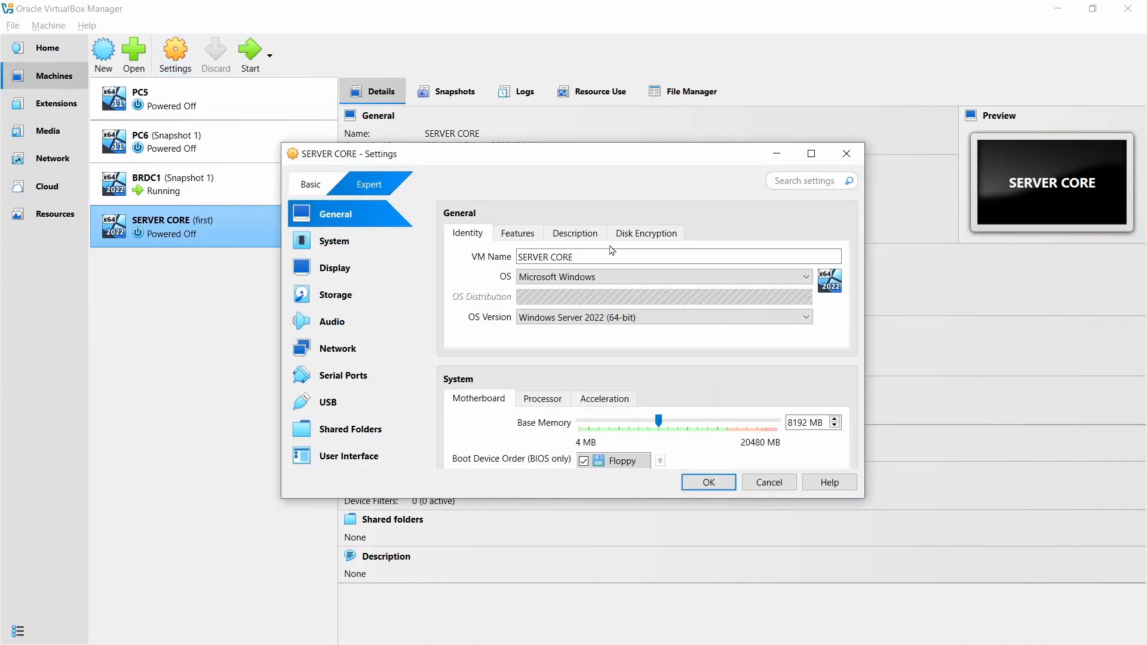
click(610, 254)
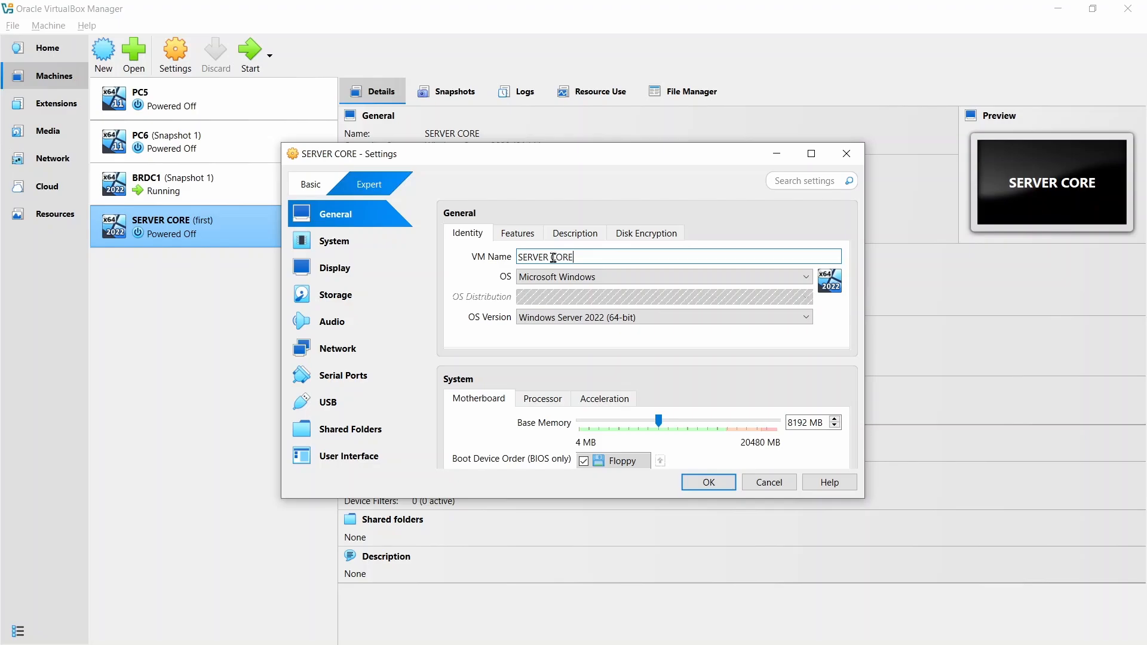
drag(557, 258, 468, 256)
key(BackSpace)
text(BR)
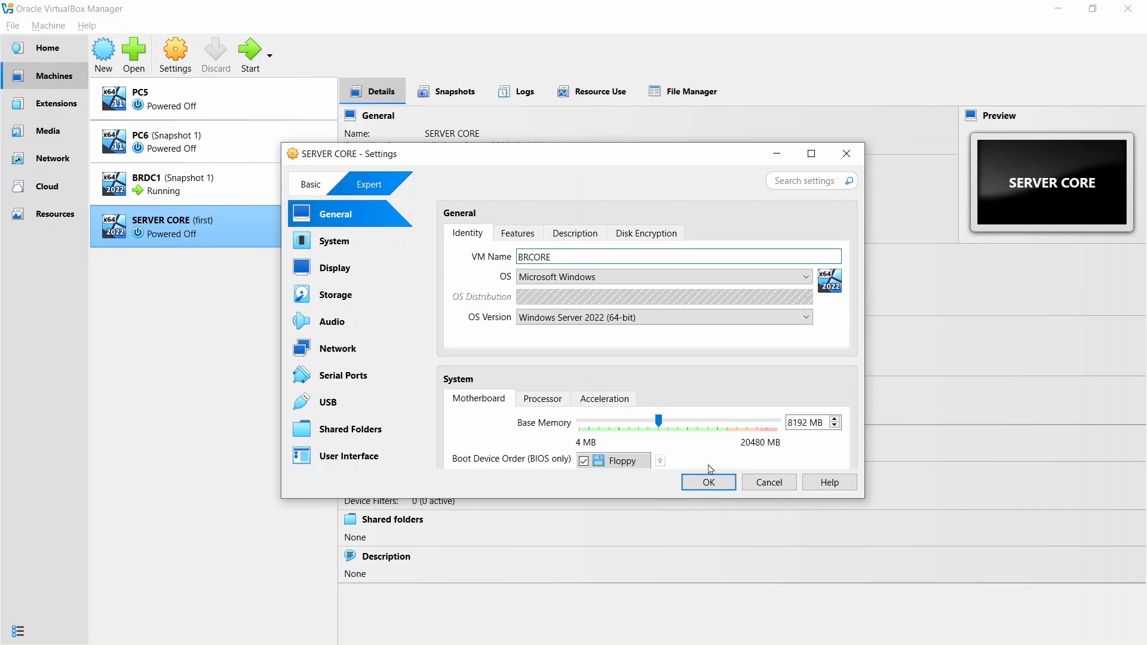
click(711, 479)
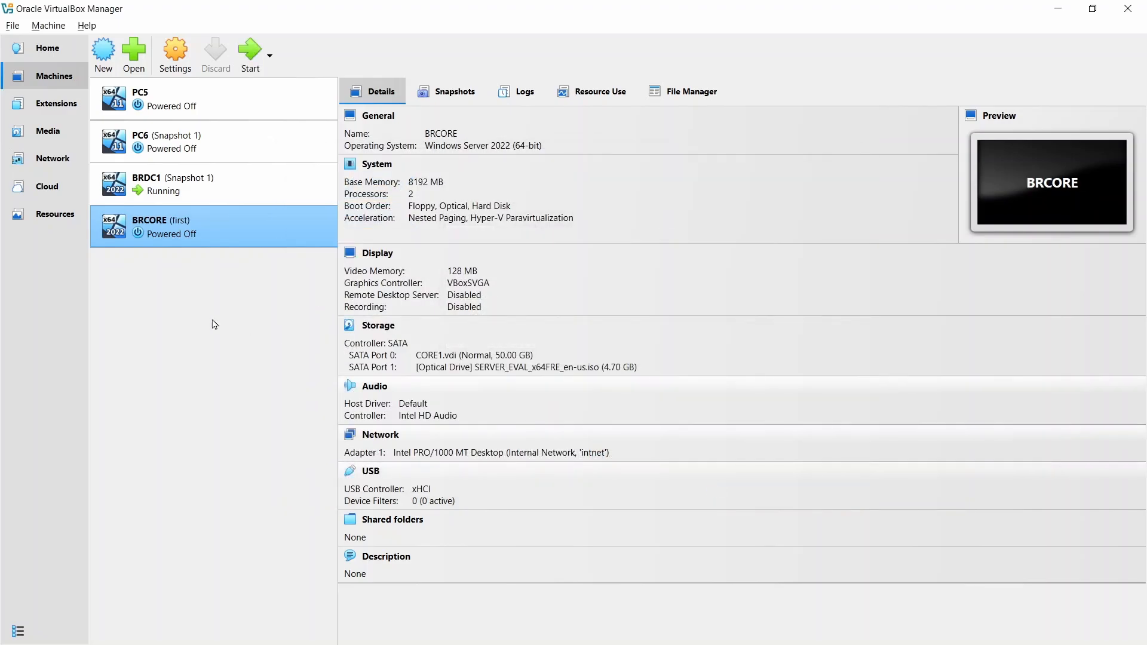
- Start the BRCORE virtual machine, continue past the boot prompt and dismiss the VirtualBox notifications
double_click(175, 235)
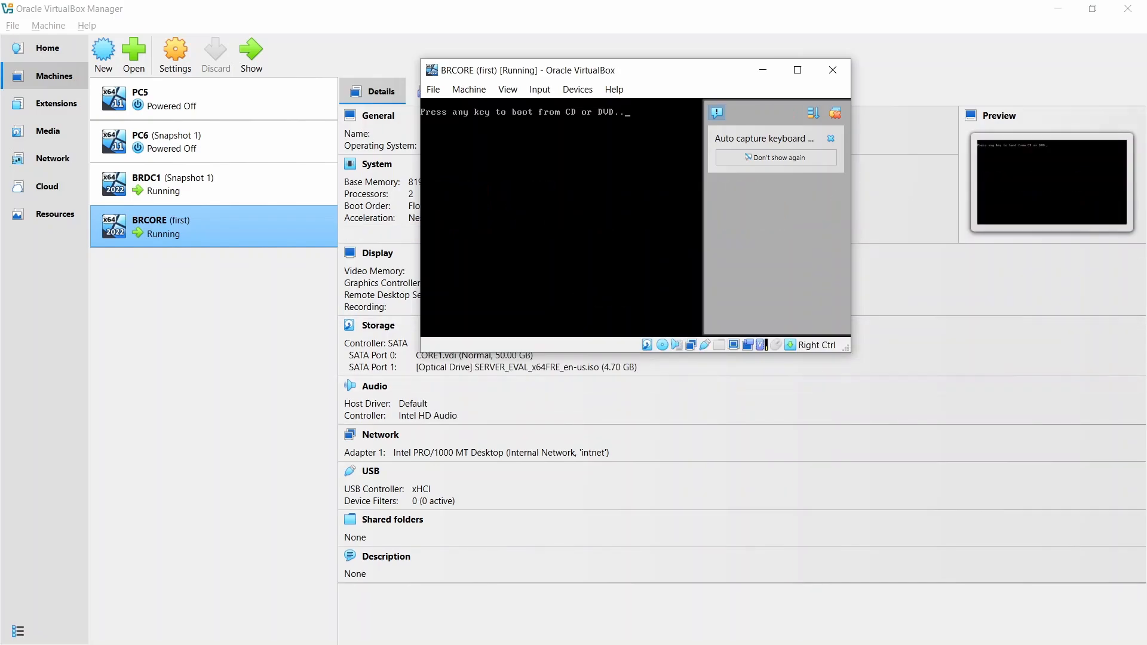
key(Return)
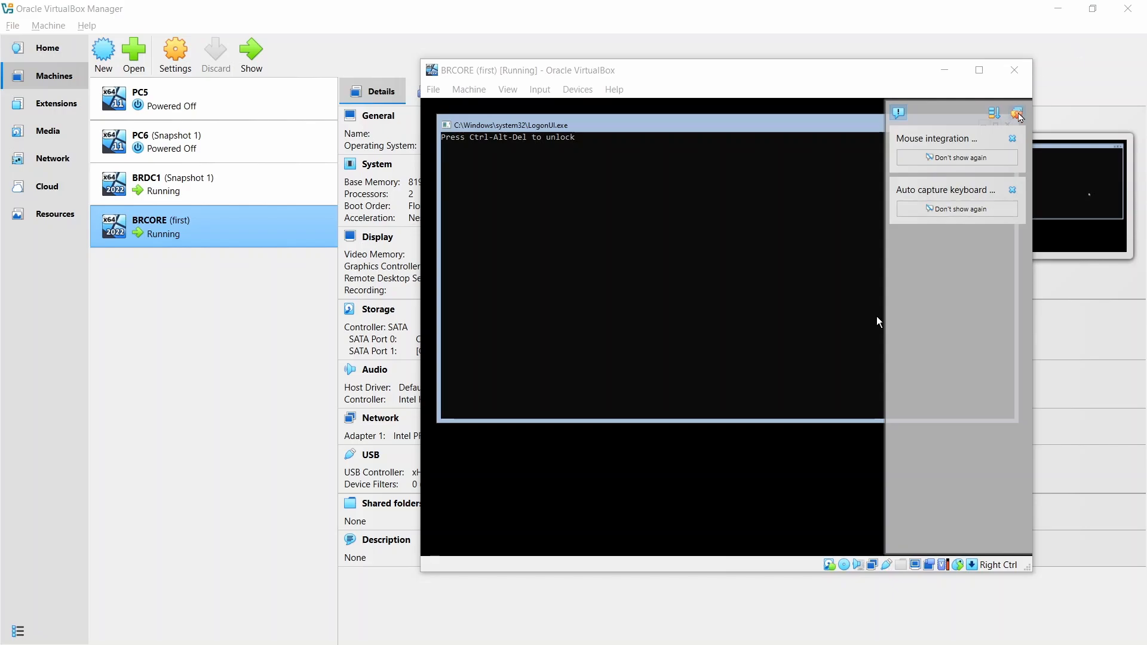
click(1017, 113)
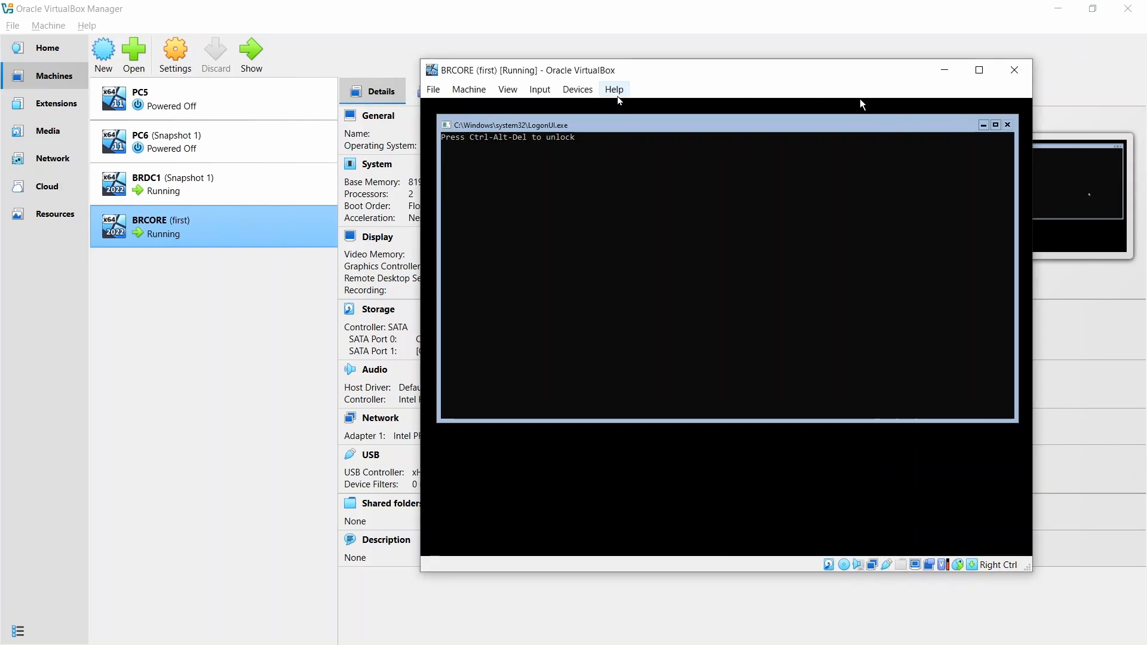
- Unlock the BRCORE console and sign in as Administrator with the account password
click(540, 90)
mouse_move(551, 106)
click(702, 151)
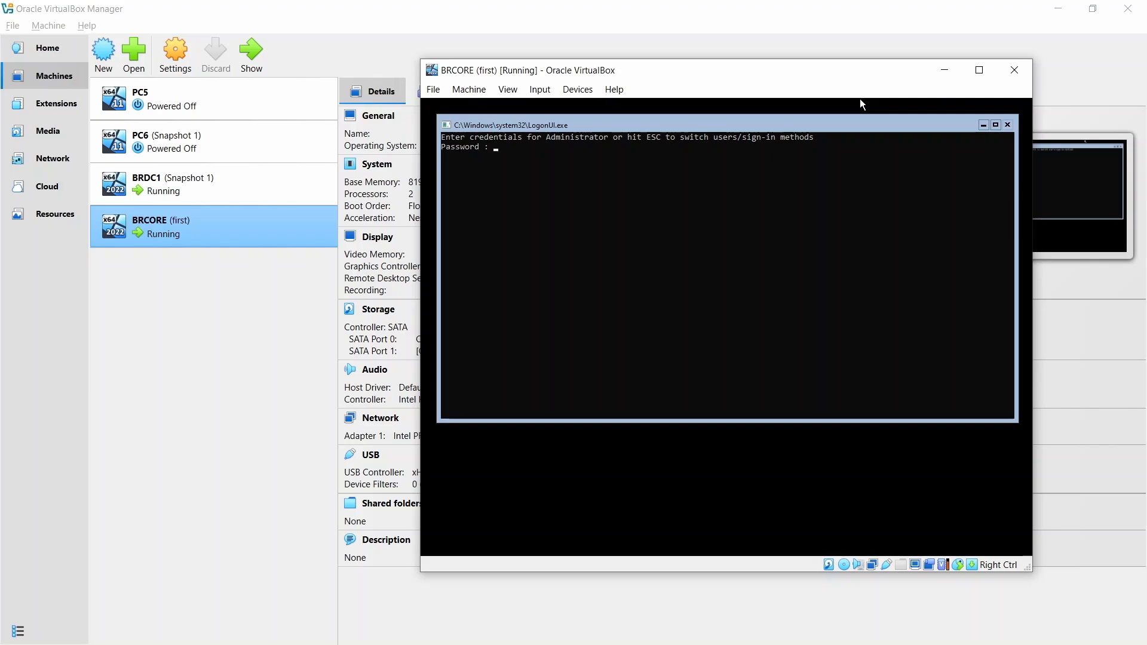
text(**************)
key(Return)
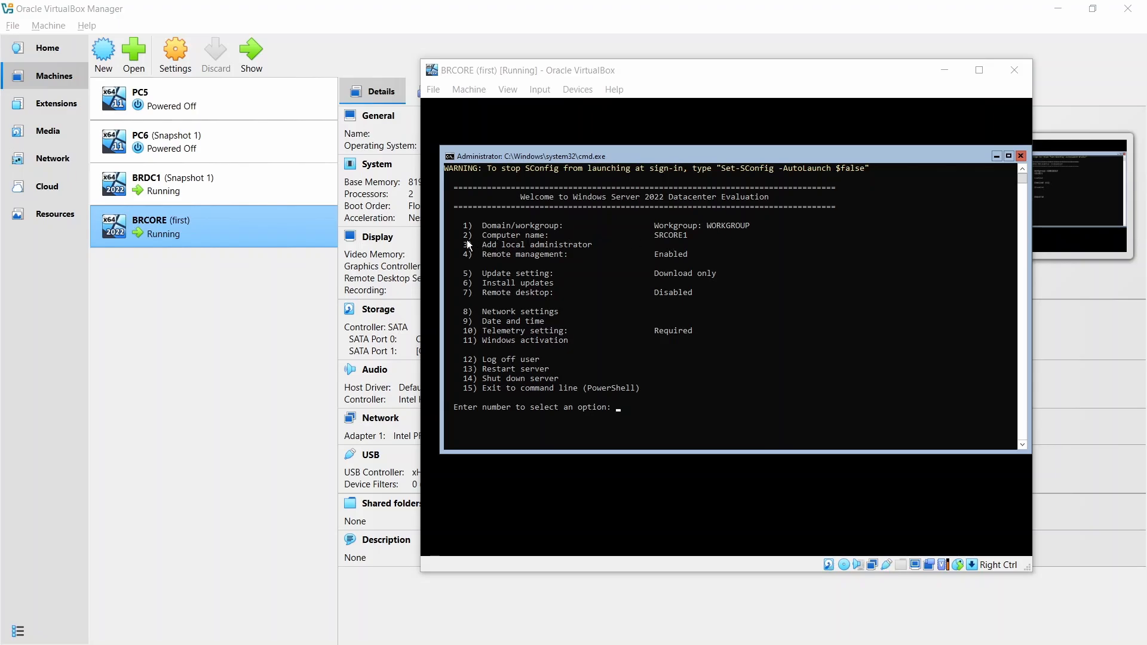
- Change the server's computer name to BRCORE in SConfig and accept the immediate restart
click(621, 412)
text(2)
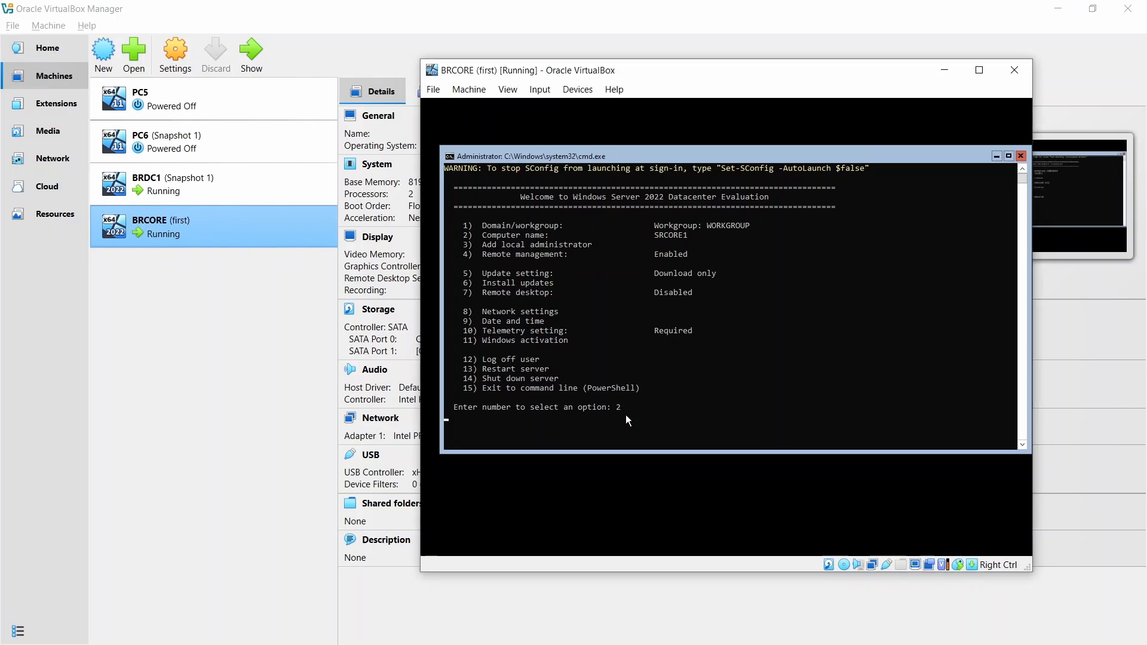
key(Return)
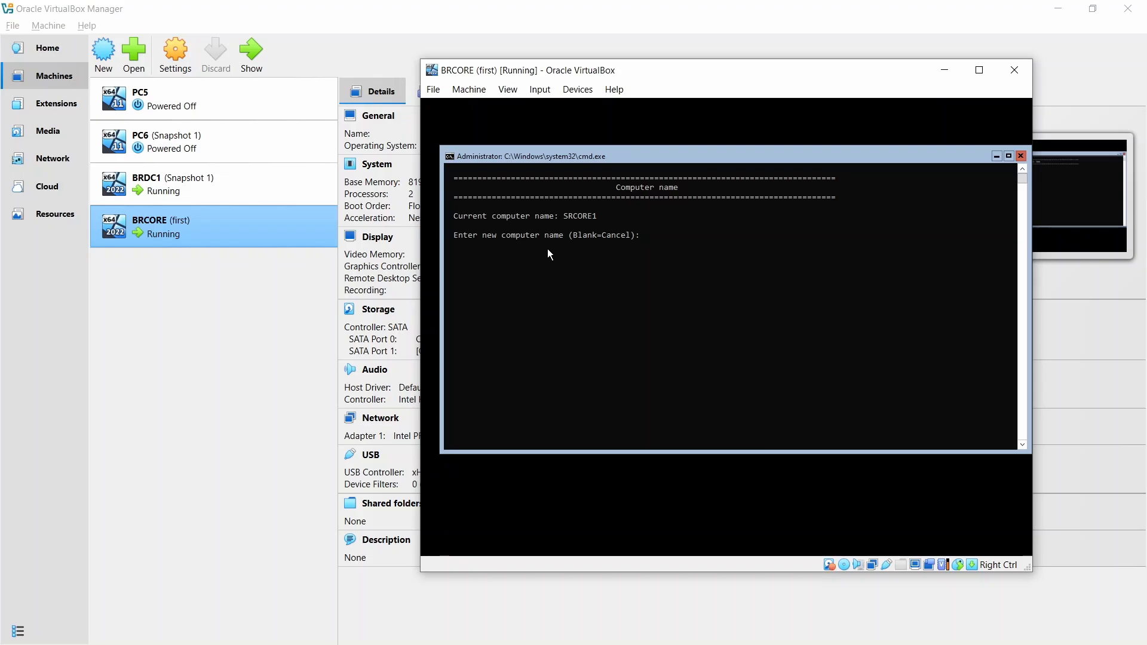
text(BRCORE)
key(Return)
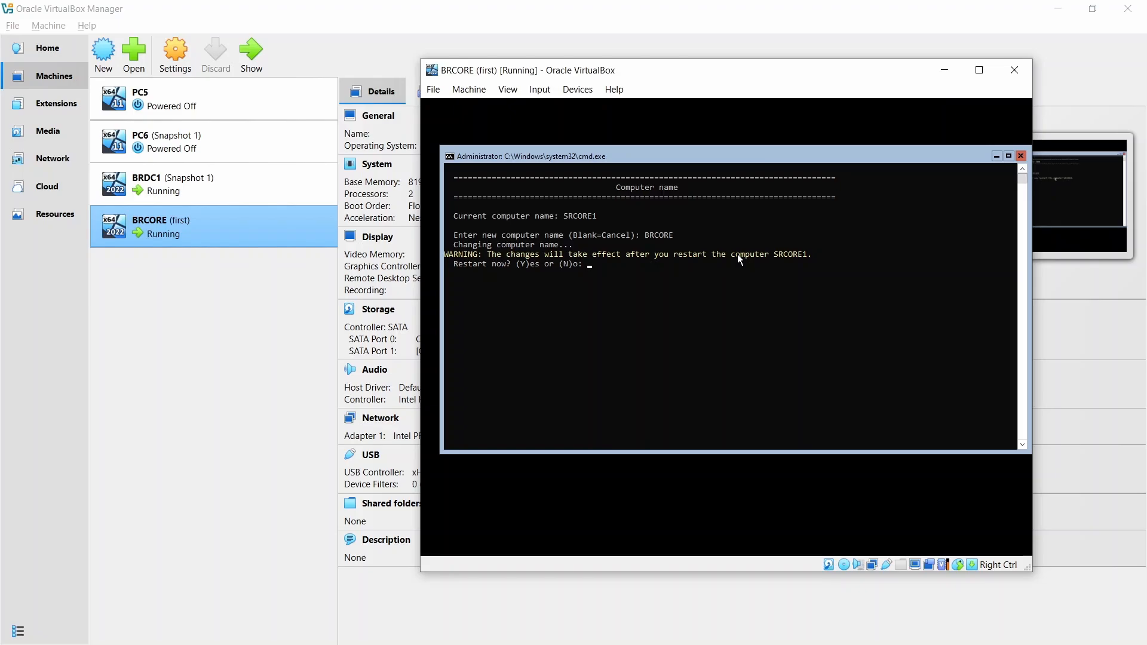
text(Y)
key(Return)
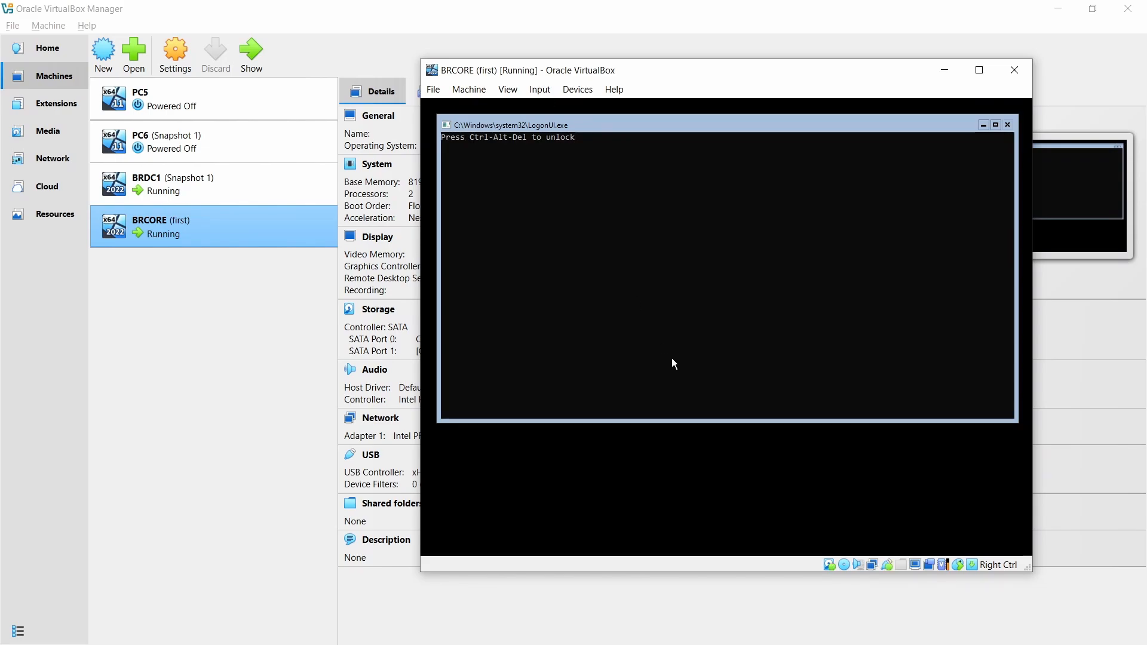
- Unlock the restarted BRCORE server and enter the Administrator password to sign in again
click(541, 91)
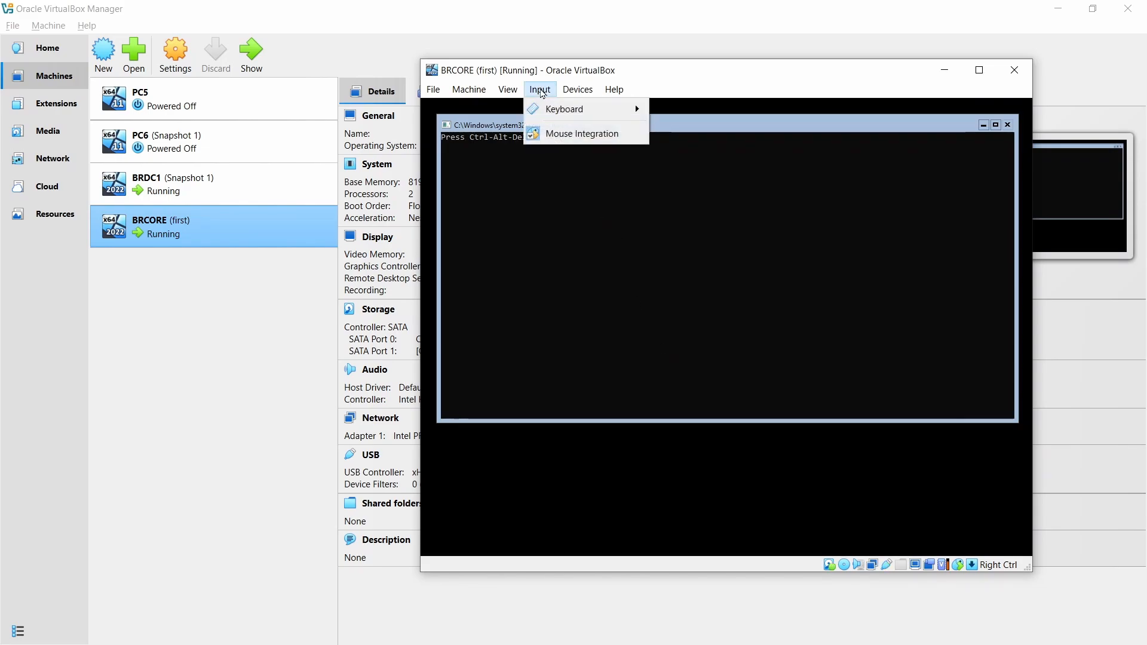
mouse_move(574, 109)
click(714, 150)
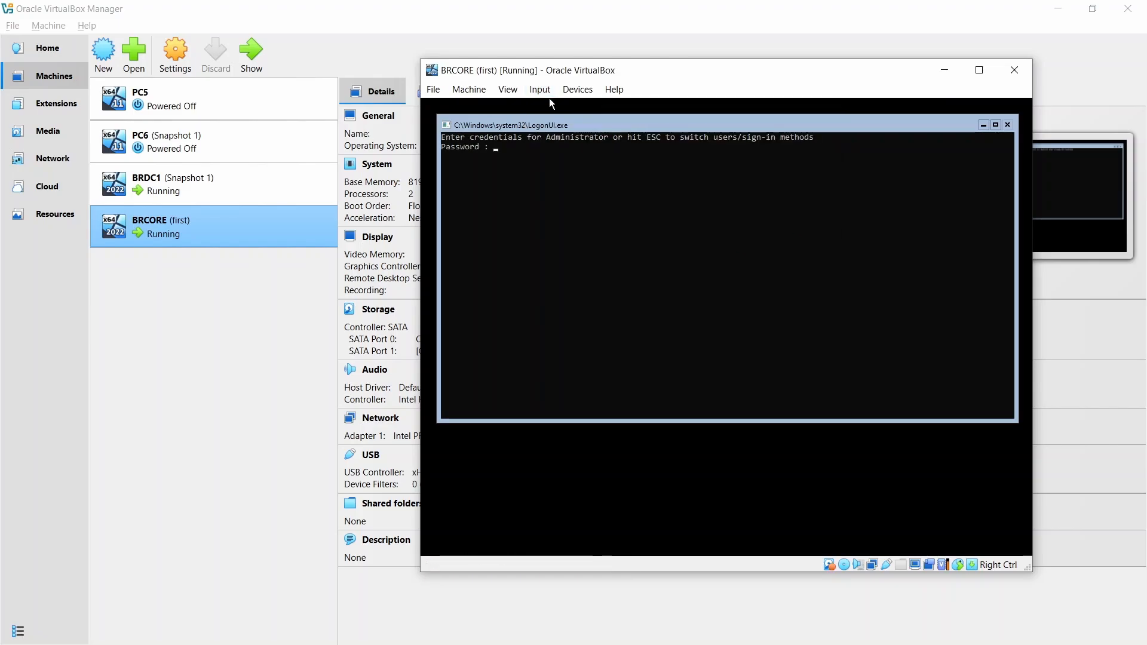
text(*************)
key(Return)
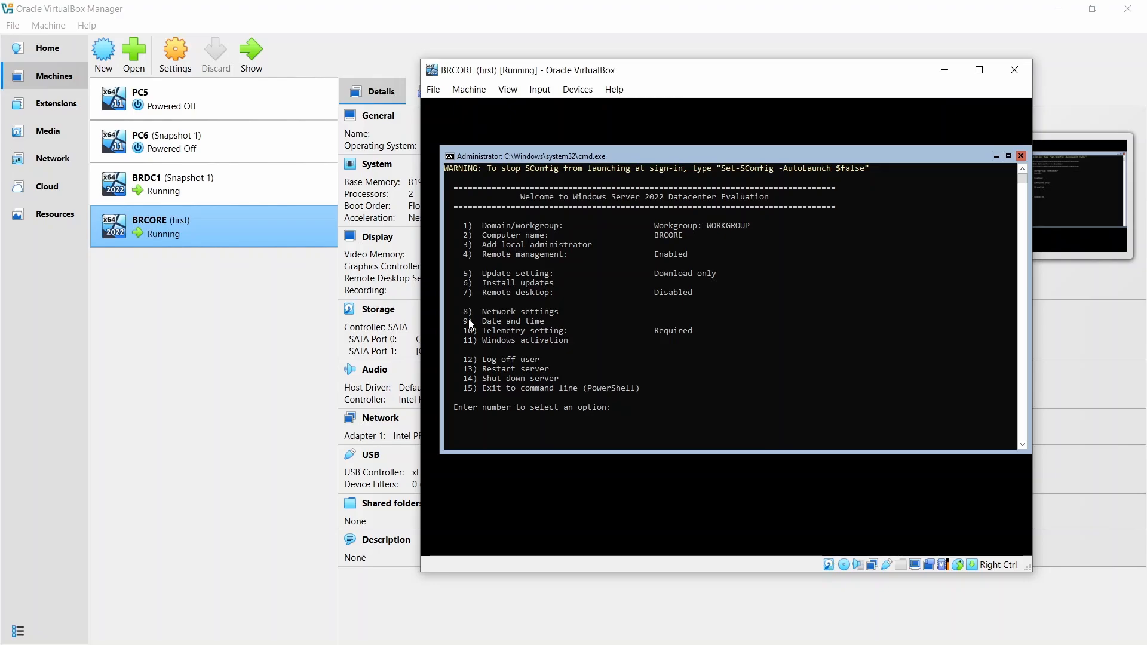
- Set the preferred DNS server of network adapter 1 to 192.168.1.1 with no alternate, and return to the main SConfig options
text(8)
key(Return)
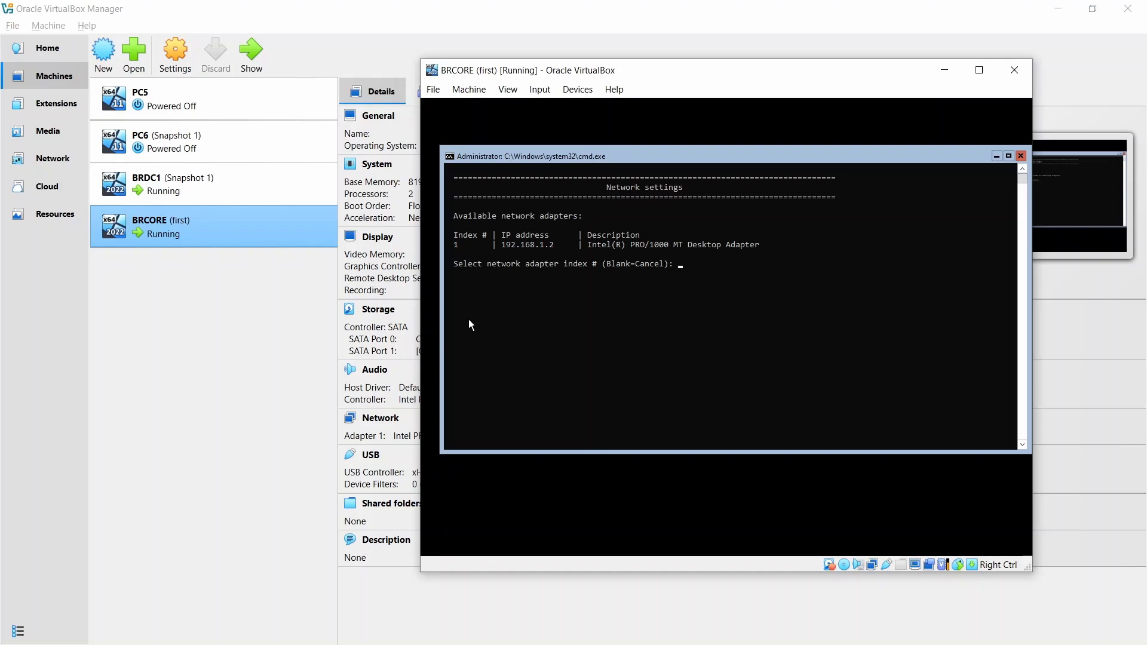
text(1)
key(Return)
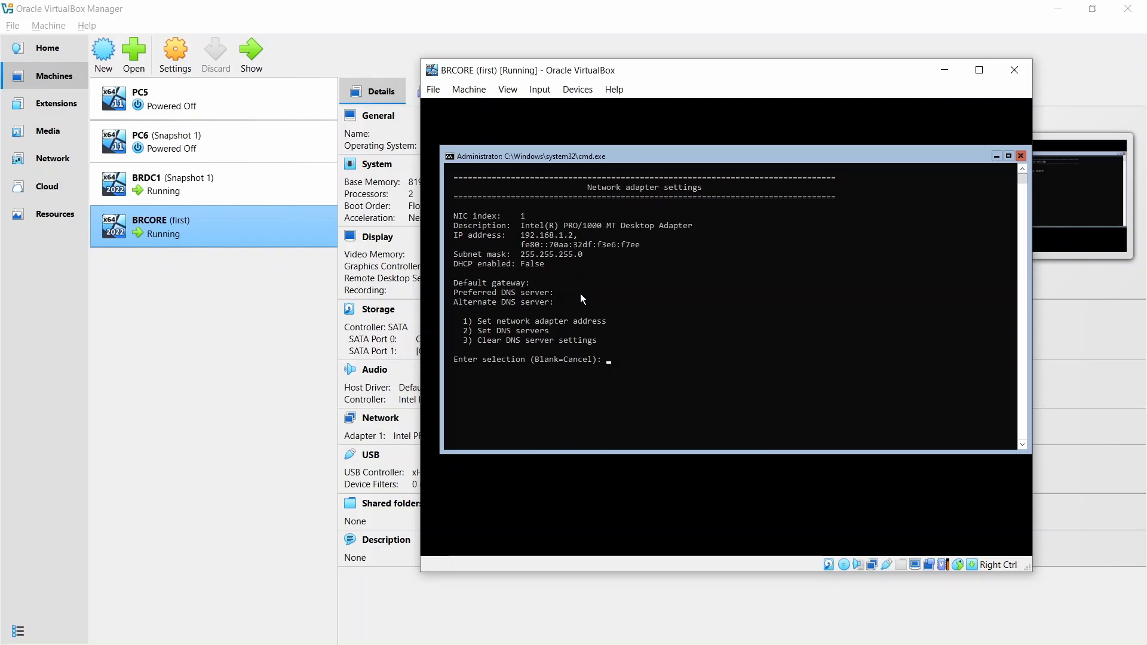
text(2)
key(Return)
text(192.1)
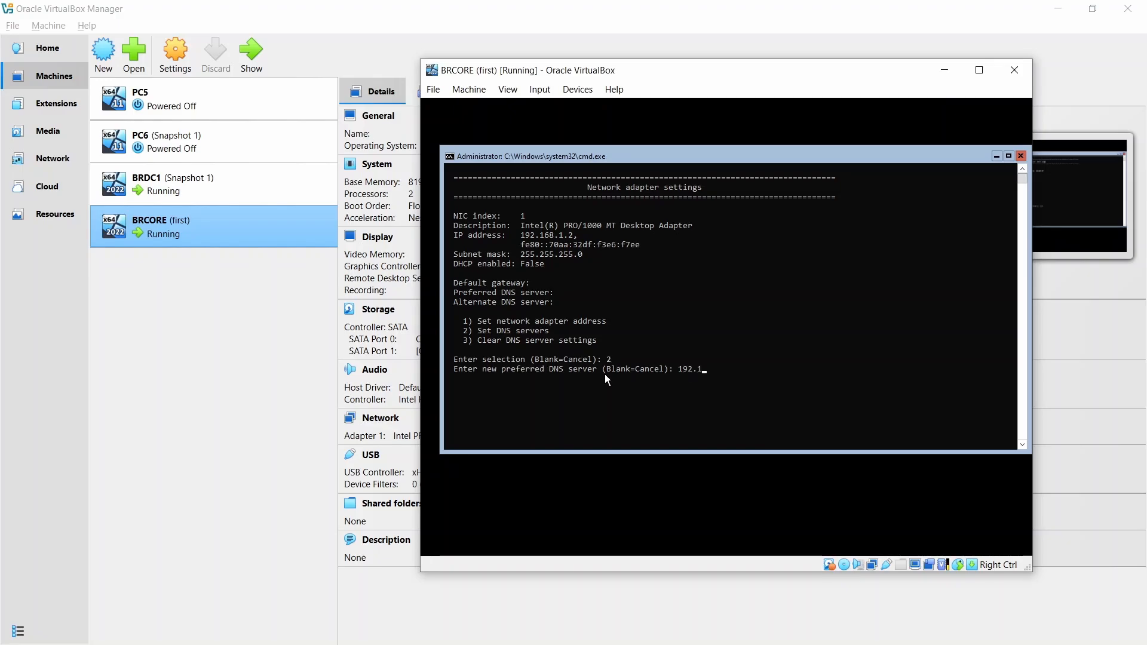
text(68.1.1)
key(Return)
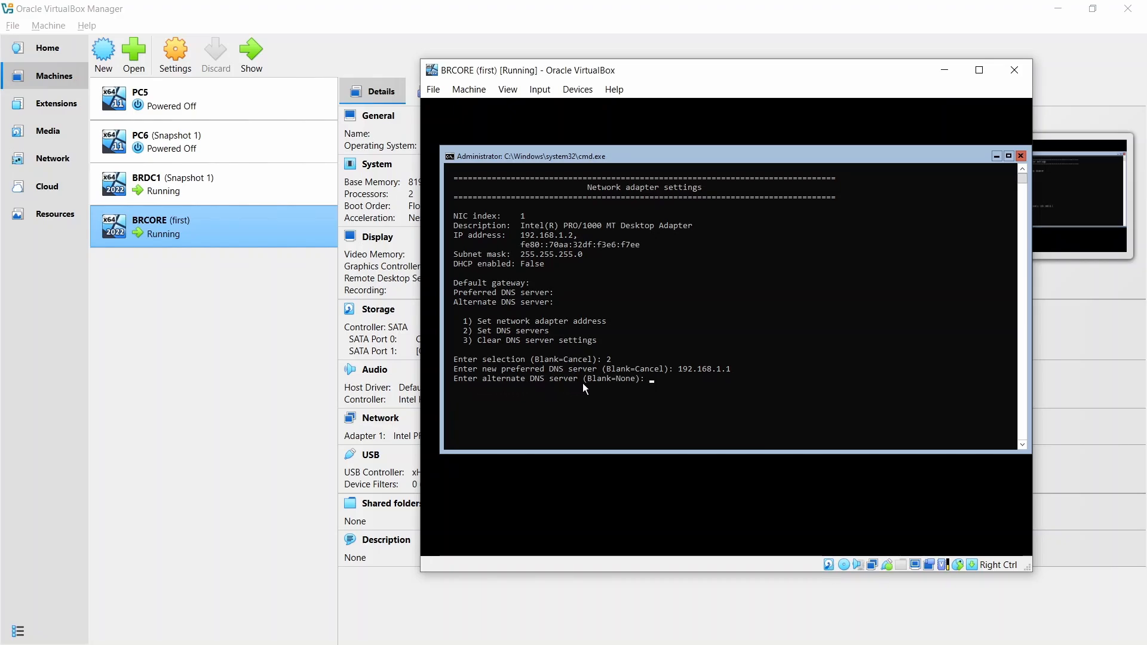
key(Return)
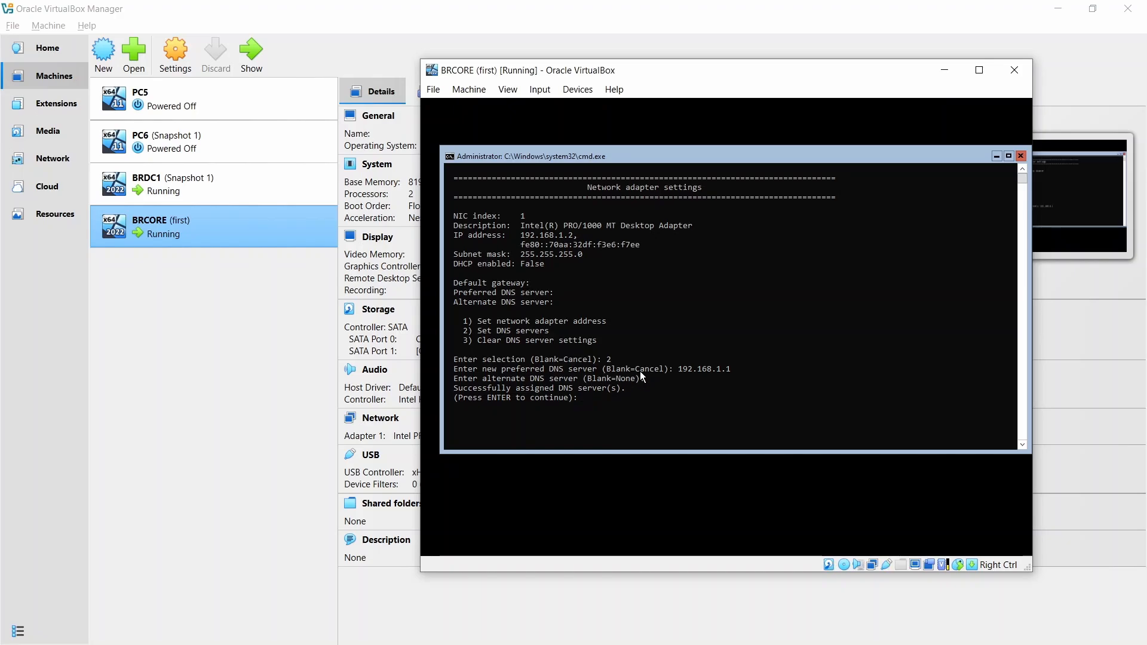
key(Return)
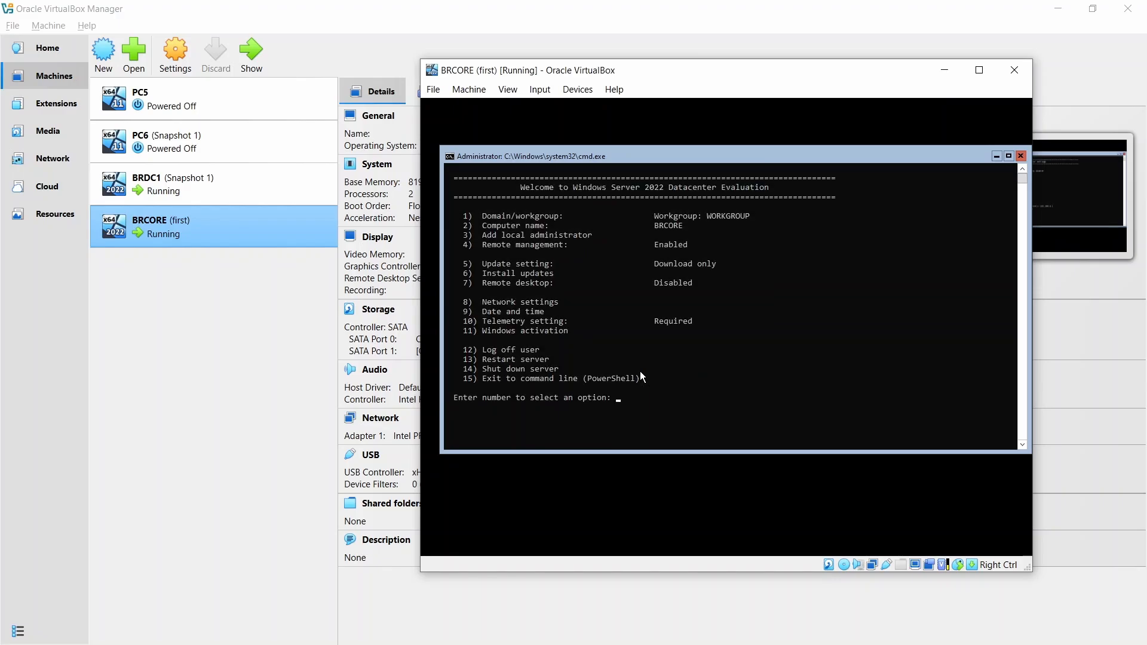
click(617, 398)
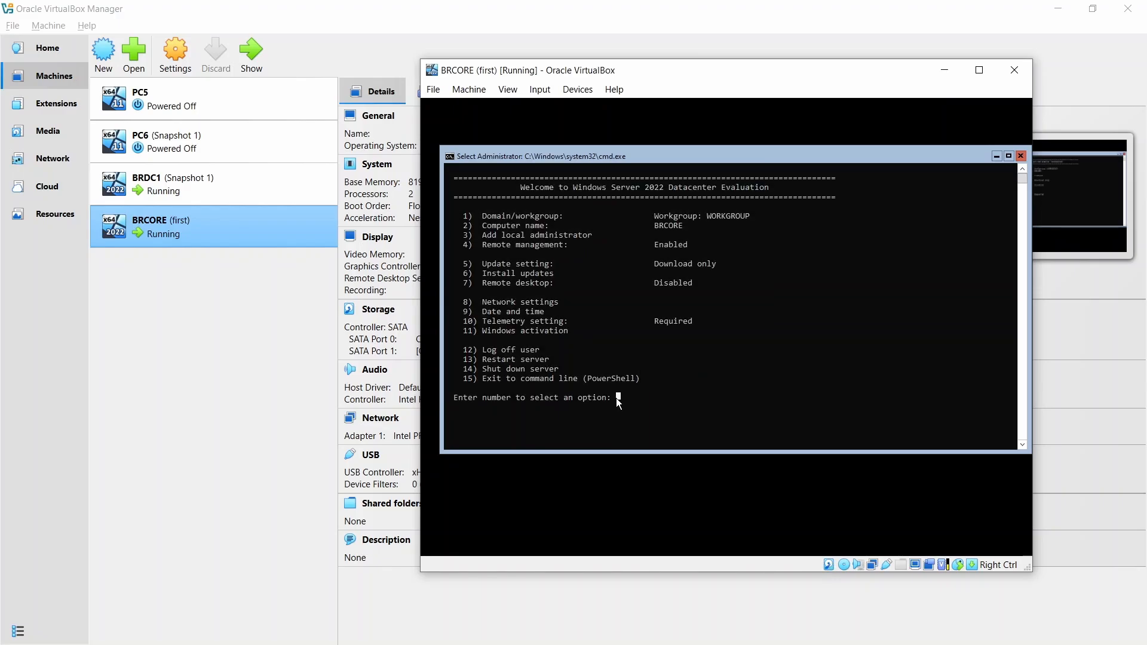
- Exit SConfig to the PowerShell command line and ping the domain controller at 192.168.1.1
text(15)
key(Return)
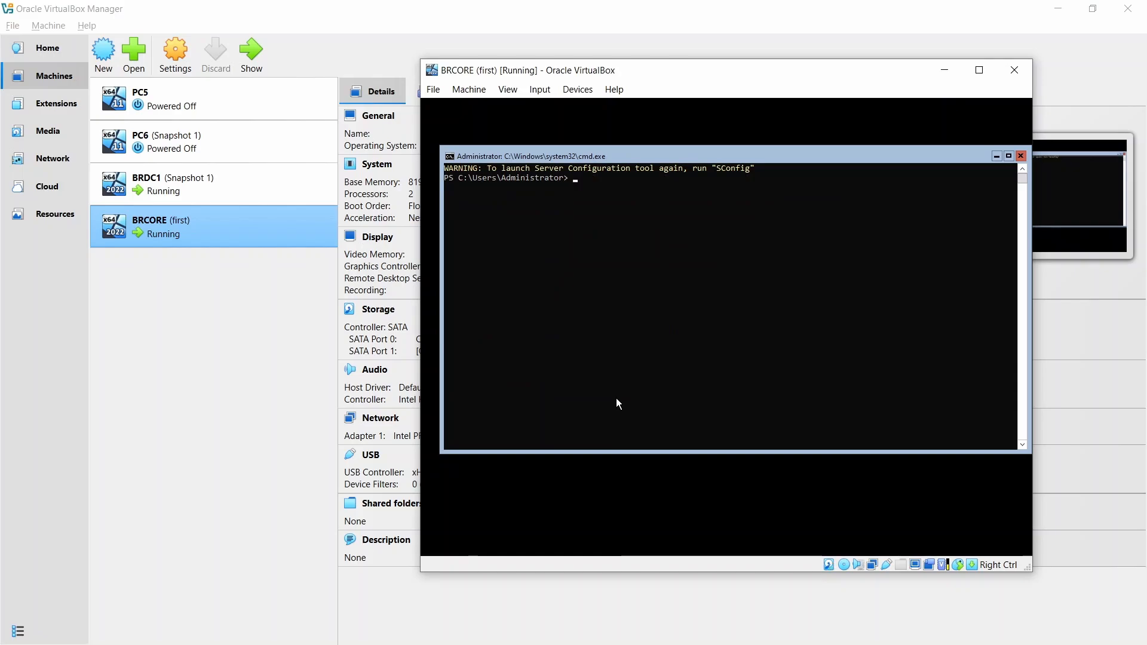
text(ping 192.168.1.1)
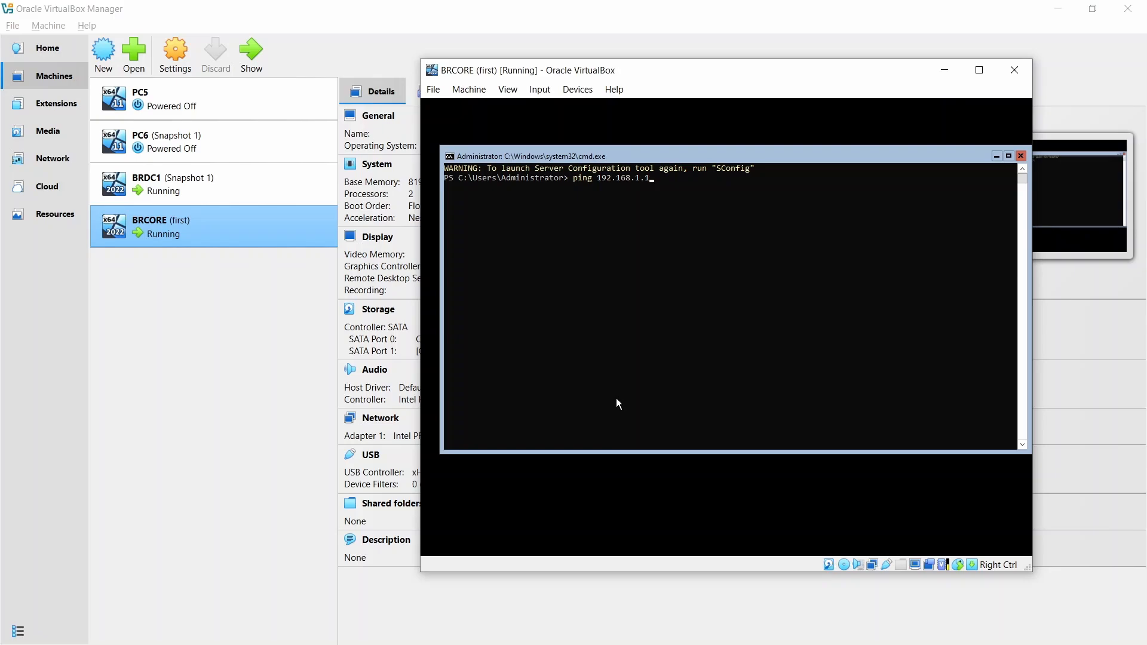
key(Return)
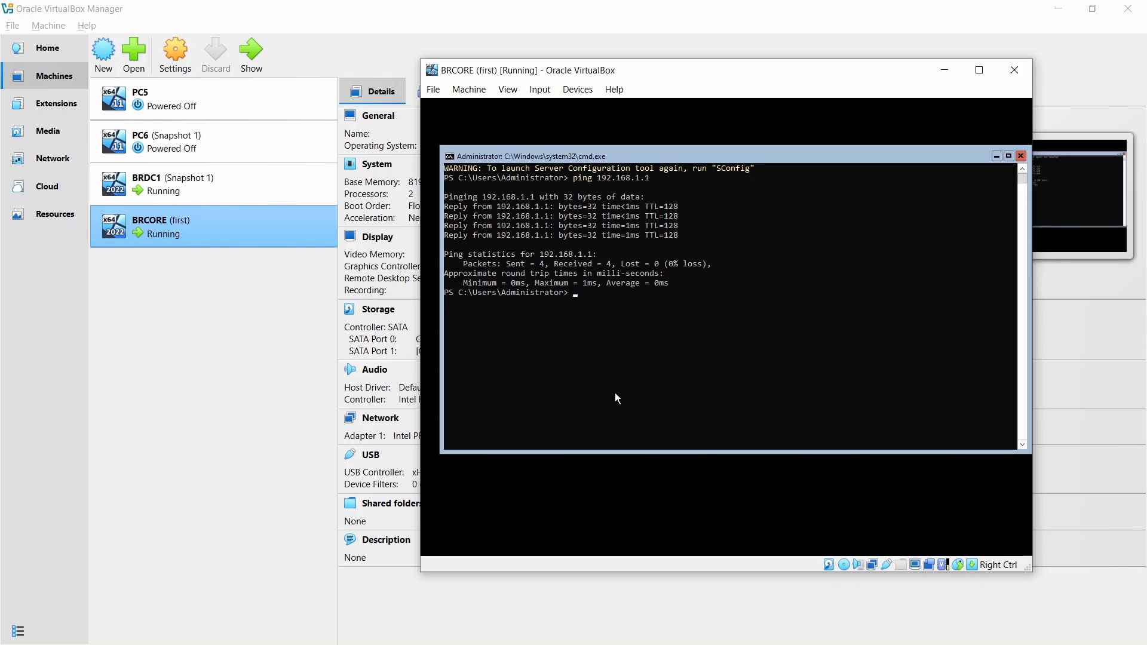
- Ping brdm.com to check that the domain name resolves
text(ping brdm.com)
key(Return)
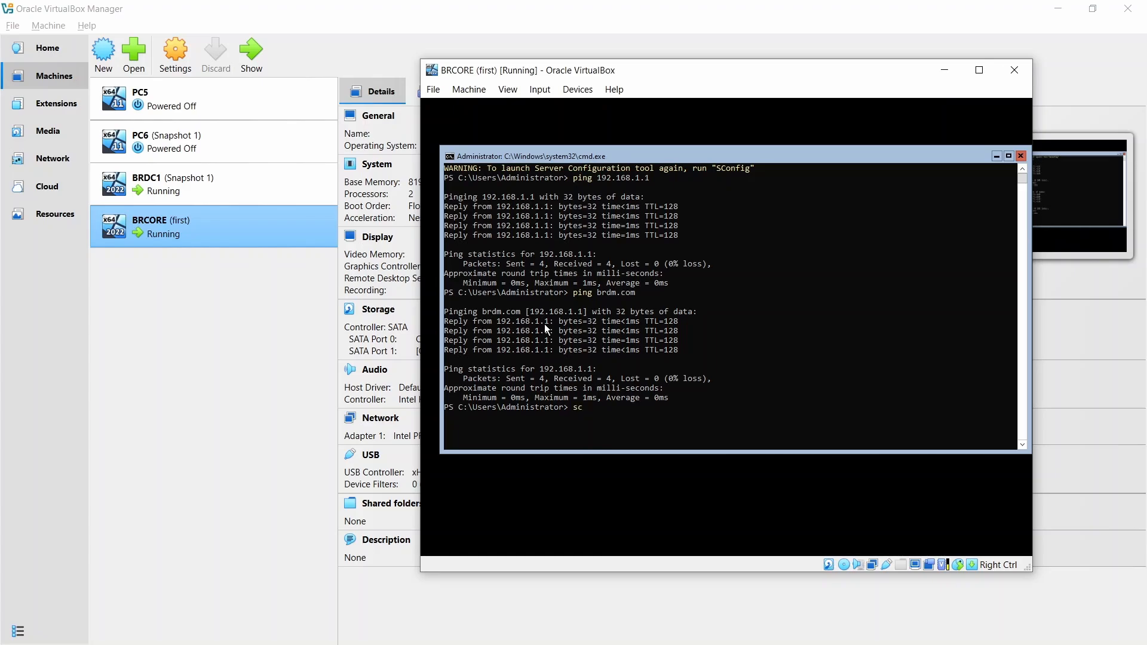
- Relaunch SConfig and choose to change the server's membership to the domain brdm.com
text(sconfig)
key(Return)
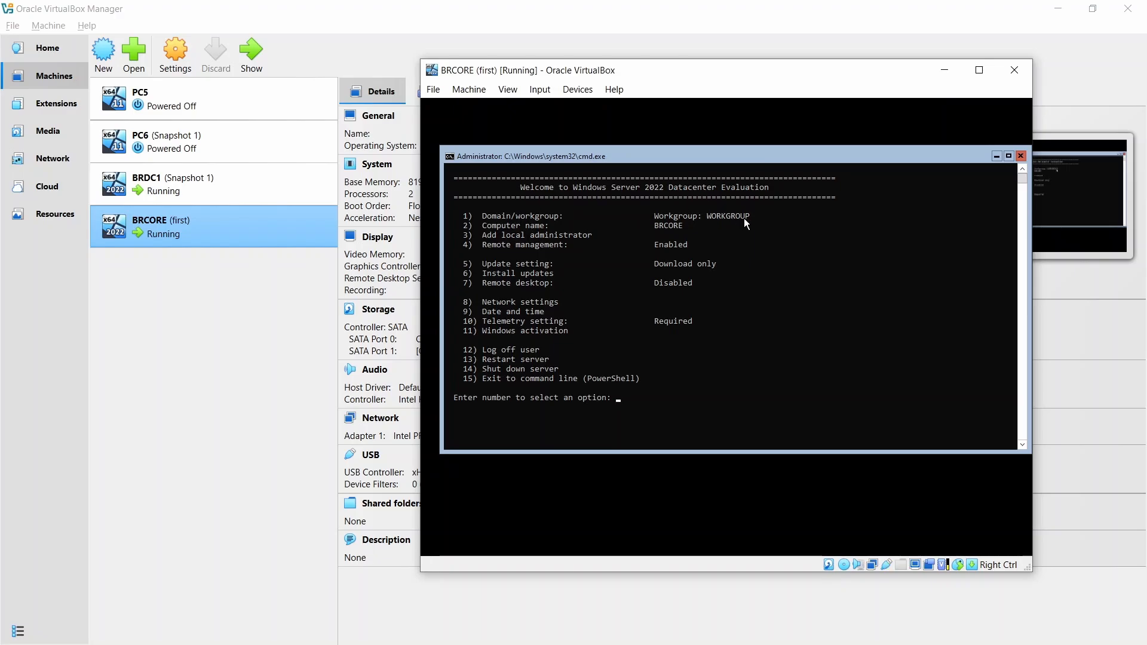
text(1)
key(Return)
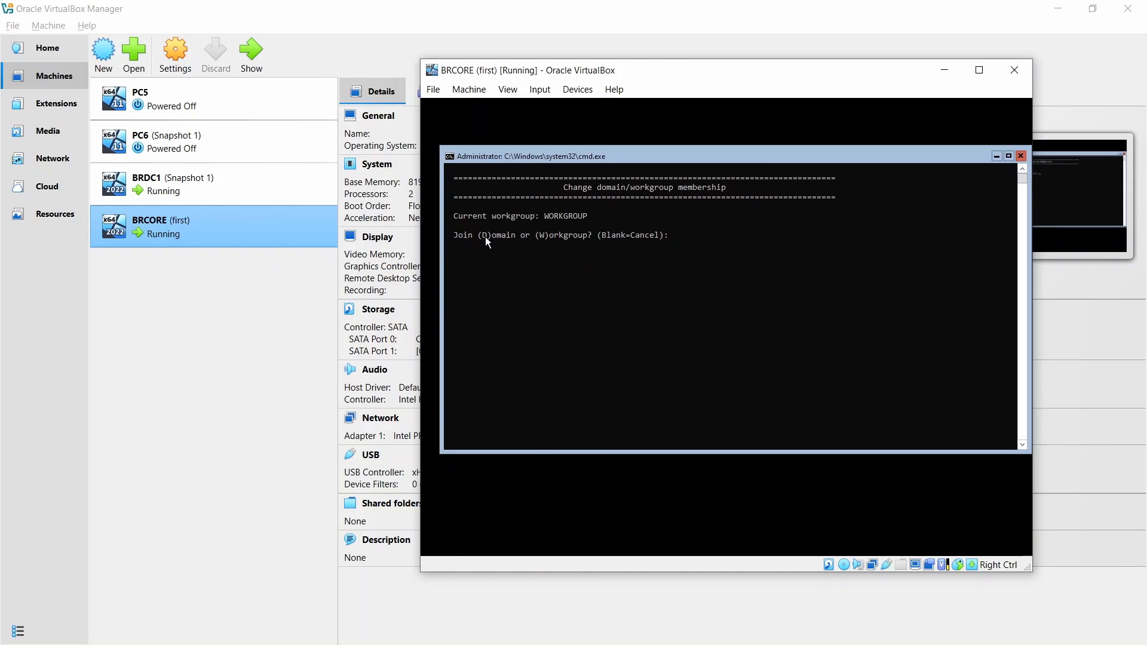
text(D)
key(Return)
text(brdm.com)
key(Return)
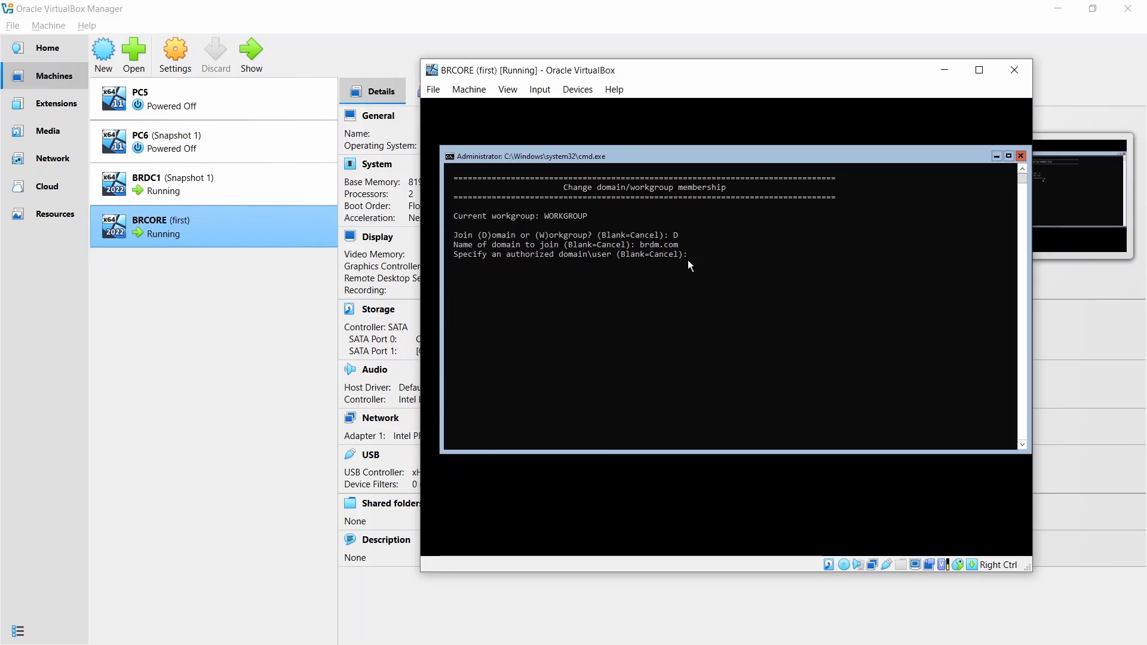
- Authorize the domain join as user1 with that account's password
text(user1)
key(Return)
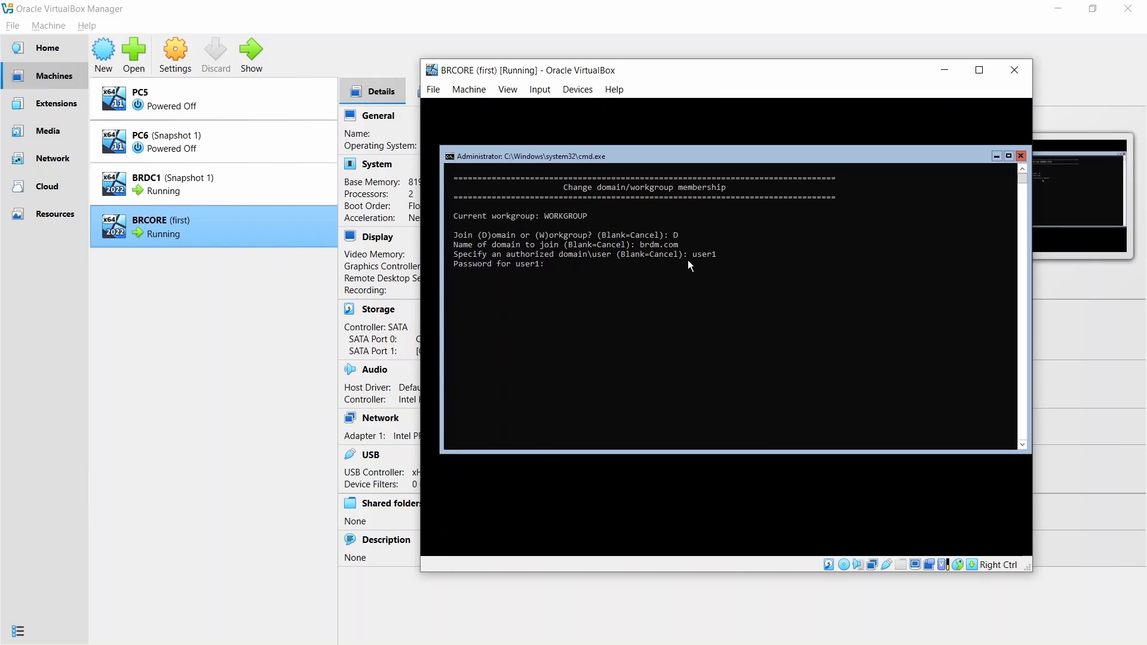
text(********)
key(Return)
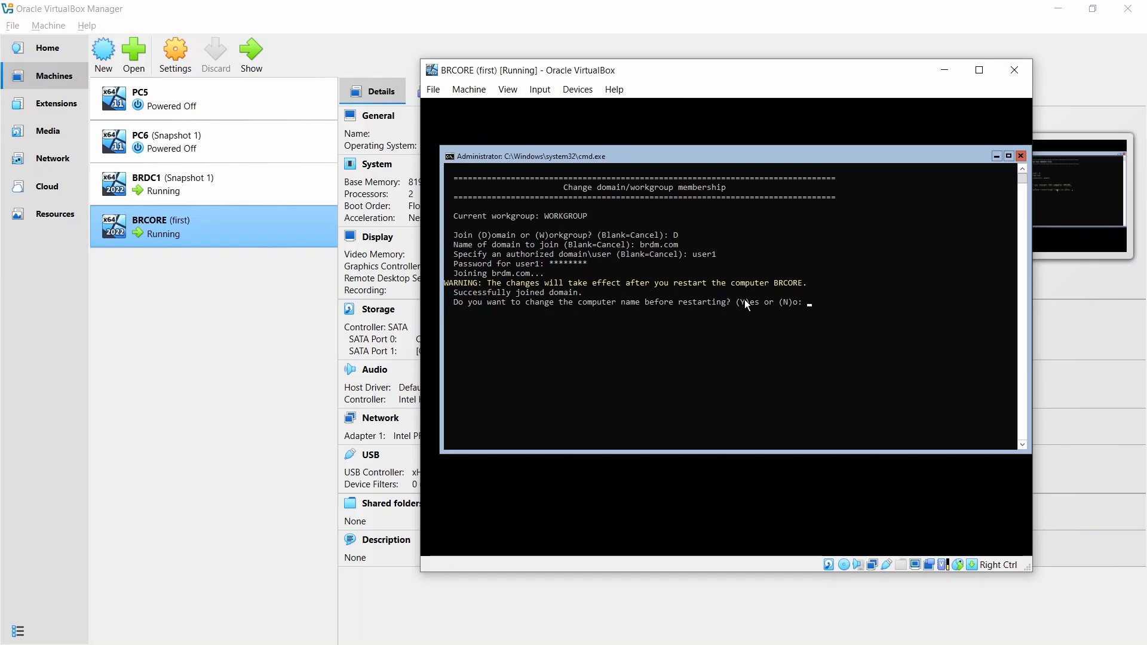
- Try to set the computer name to BRCORE before restarting, authorizing the change with the user1 password
text(Y)
key(Return)
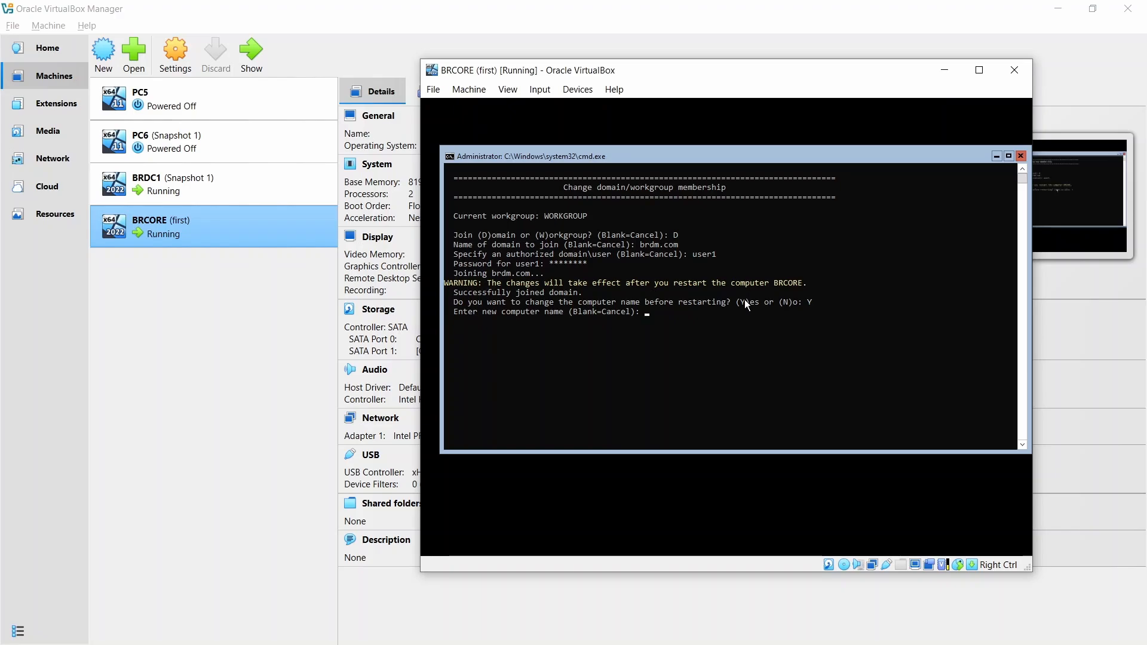
text(BRCORE)
key(Return)
text(Pa$$w0rd)
key(Return)
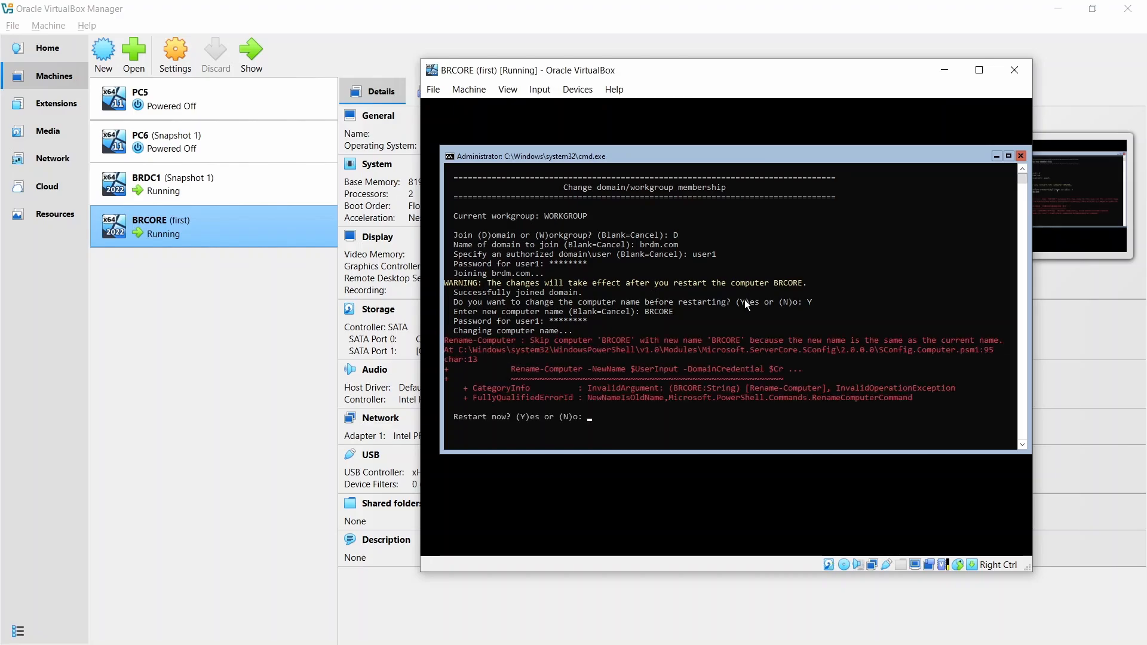
- Accept the immediate restart of BRCORE, unlock its console and sign in with the Administrator password
text(Y)
key(Return)
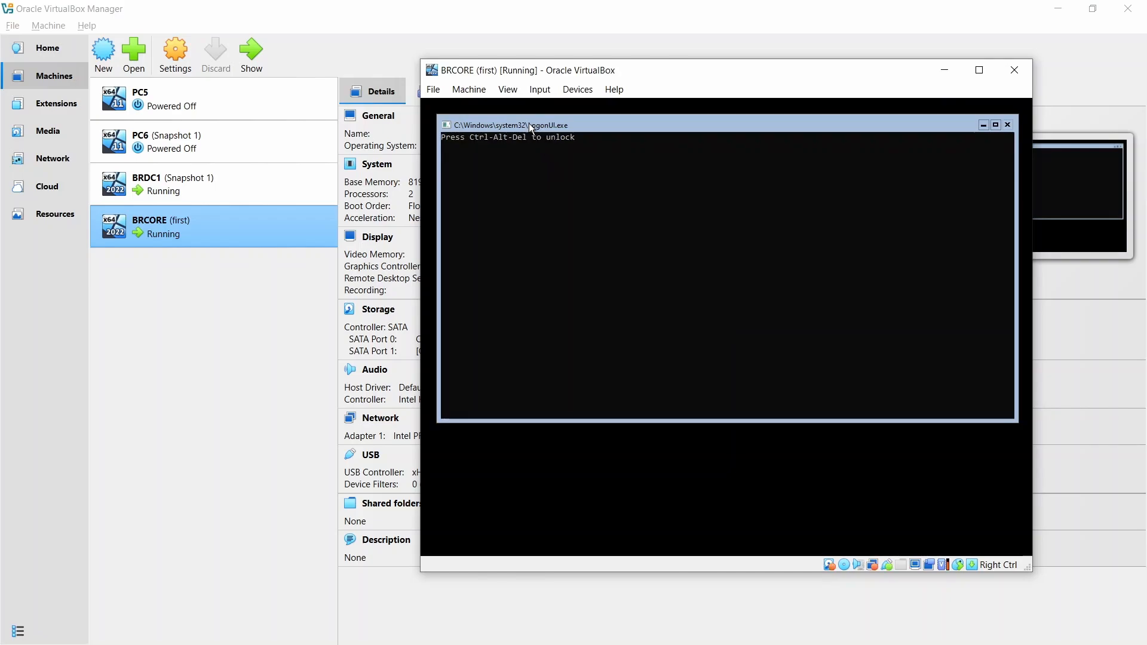
click(539, 89)
mouse_move(559, 110)
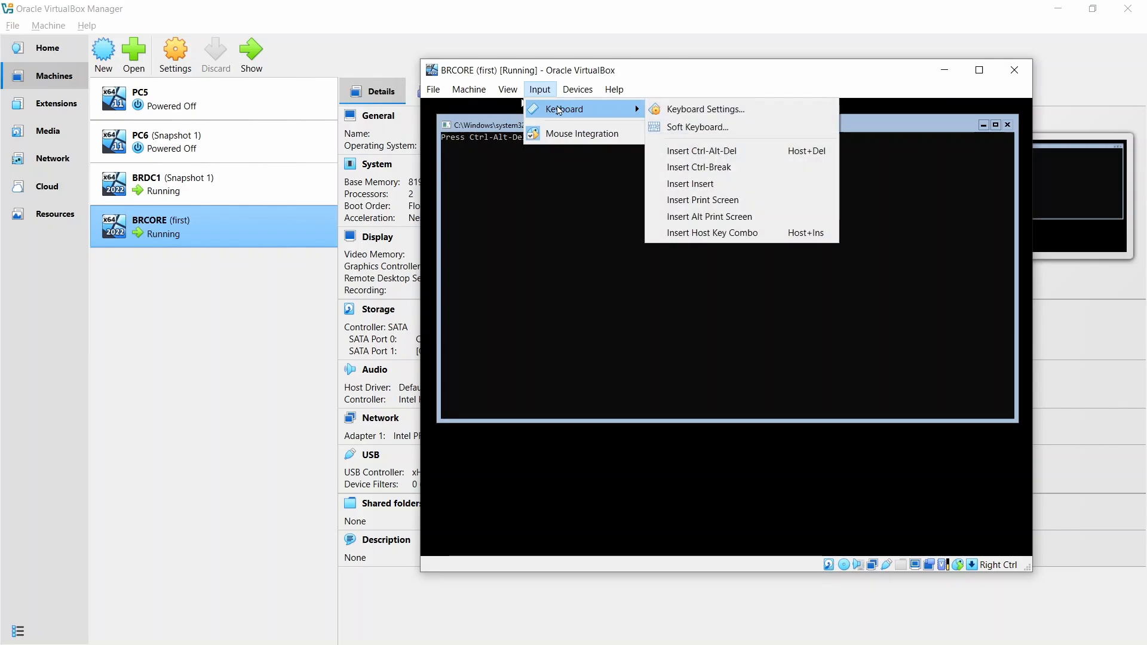
click(733, 157)
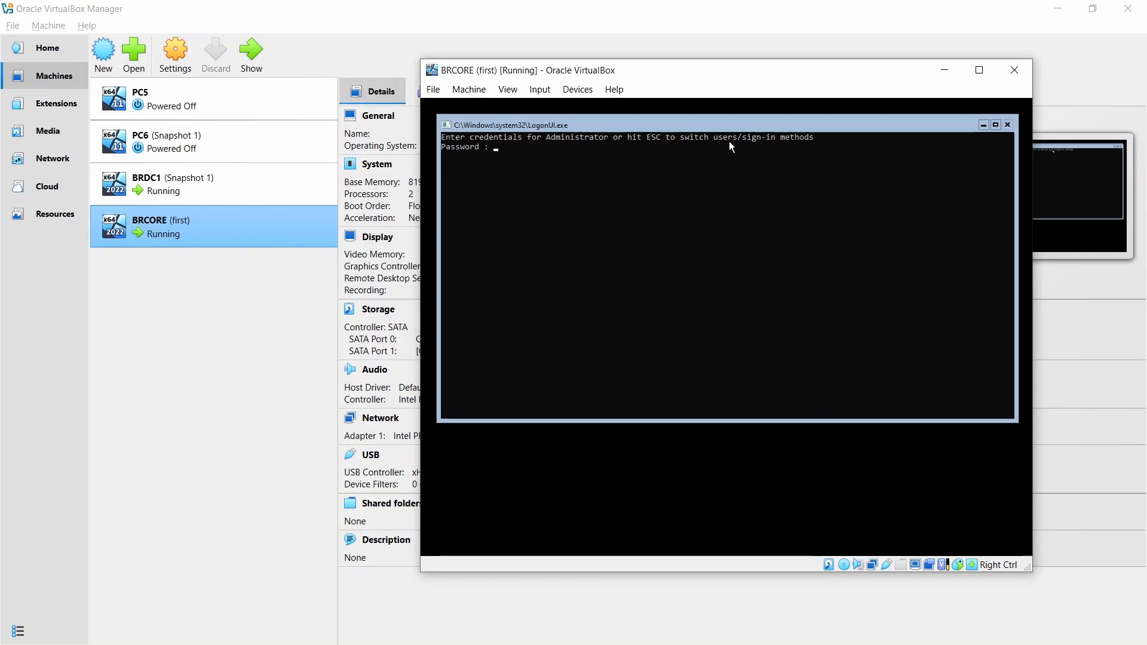
text(*)
key(BackSpace)
text(***)
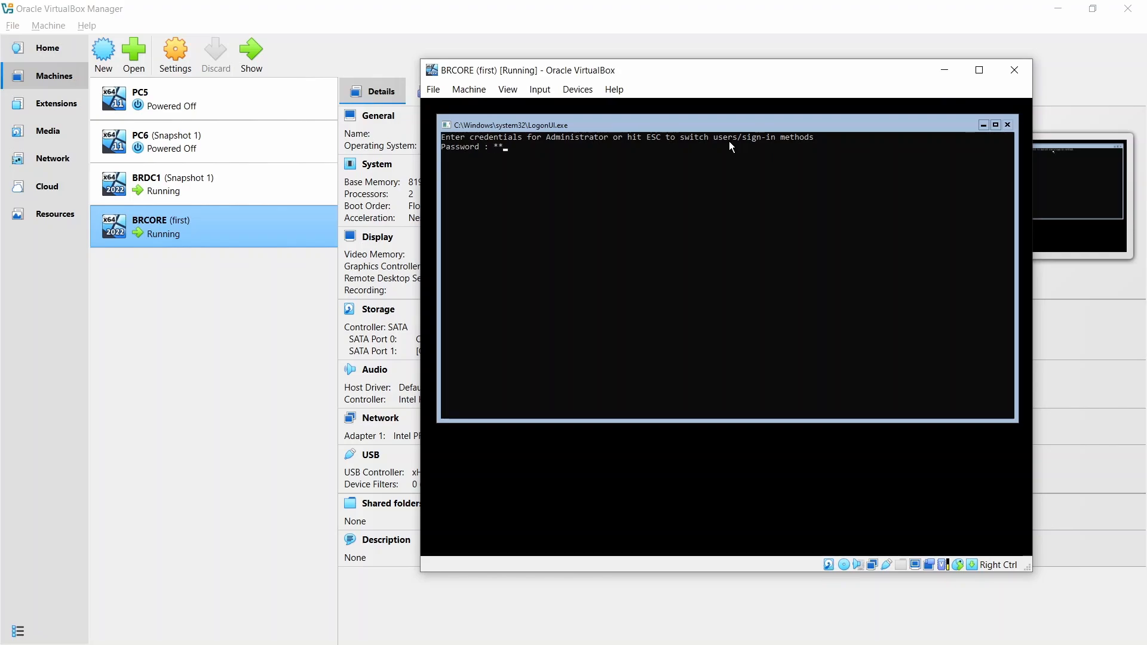
text(*********)
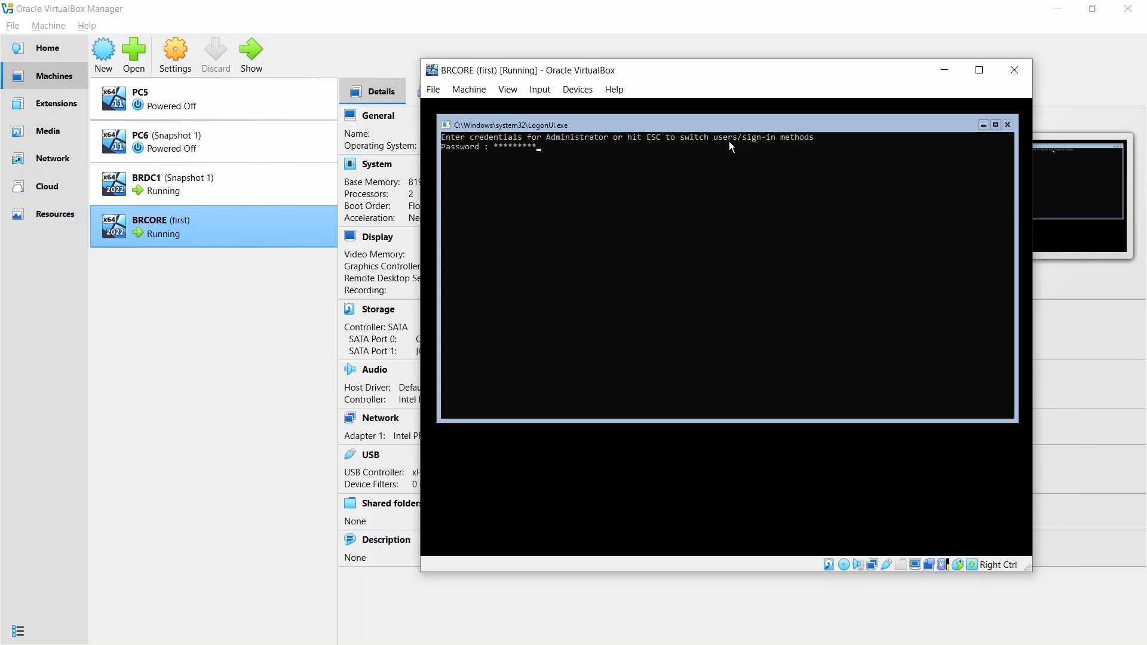
key(Return)
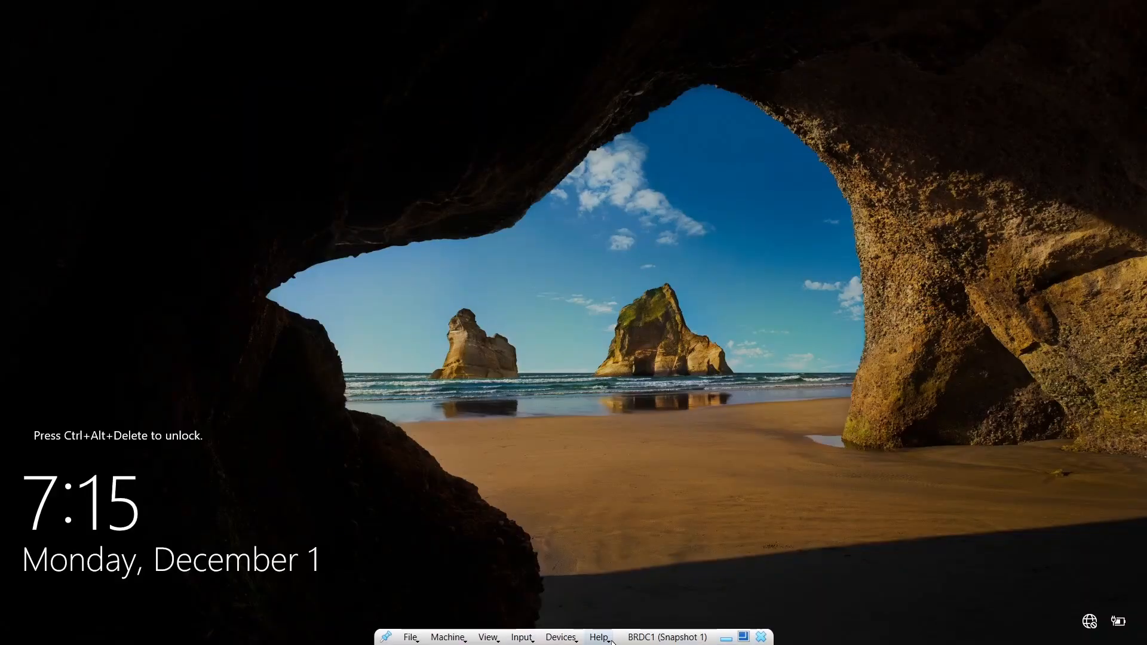
- Unlock the BRDC1 domain controller and sign in as BRDM\Administrator with the account password
click(522, 637)
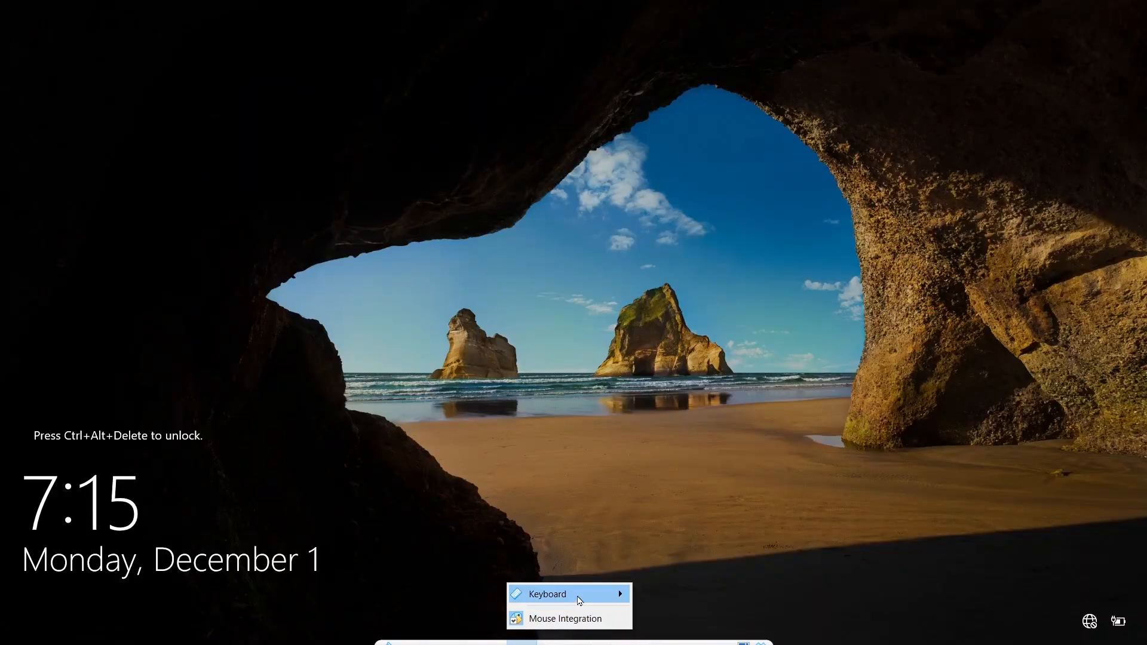
mouse_move(580, 595)
click(674, 556)
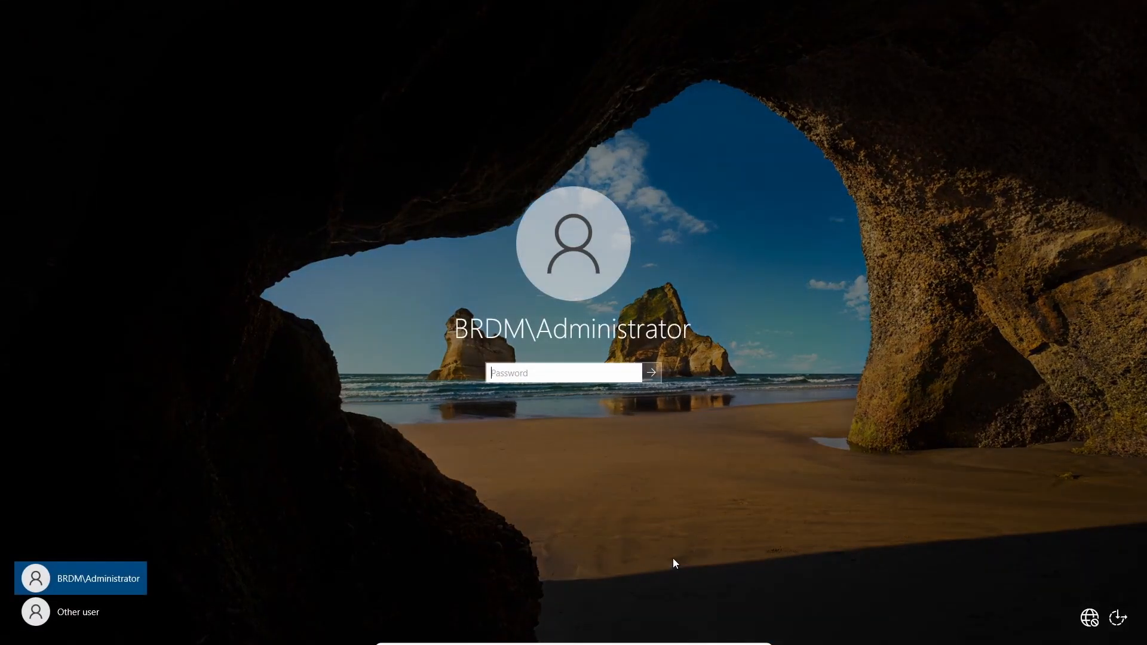
text(••••••••••••••)
key(Return)
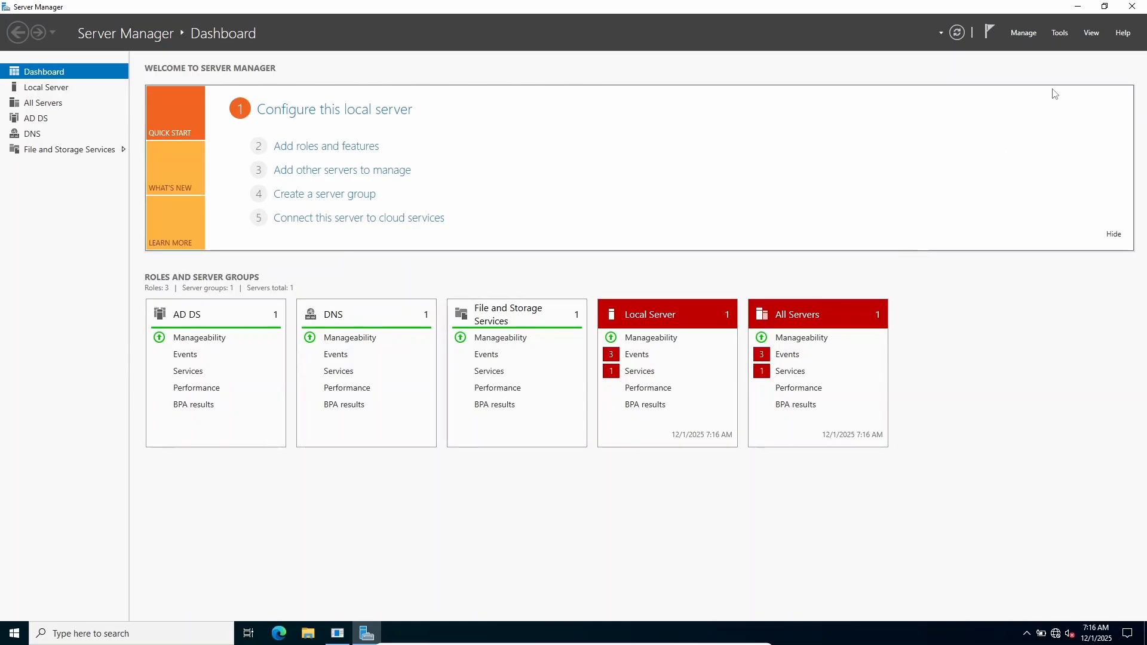
- Open Active Directory Users and Computers from Server Manager and view the Computers container of brdm.com
click(1059, 33)
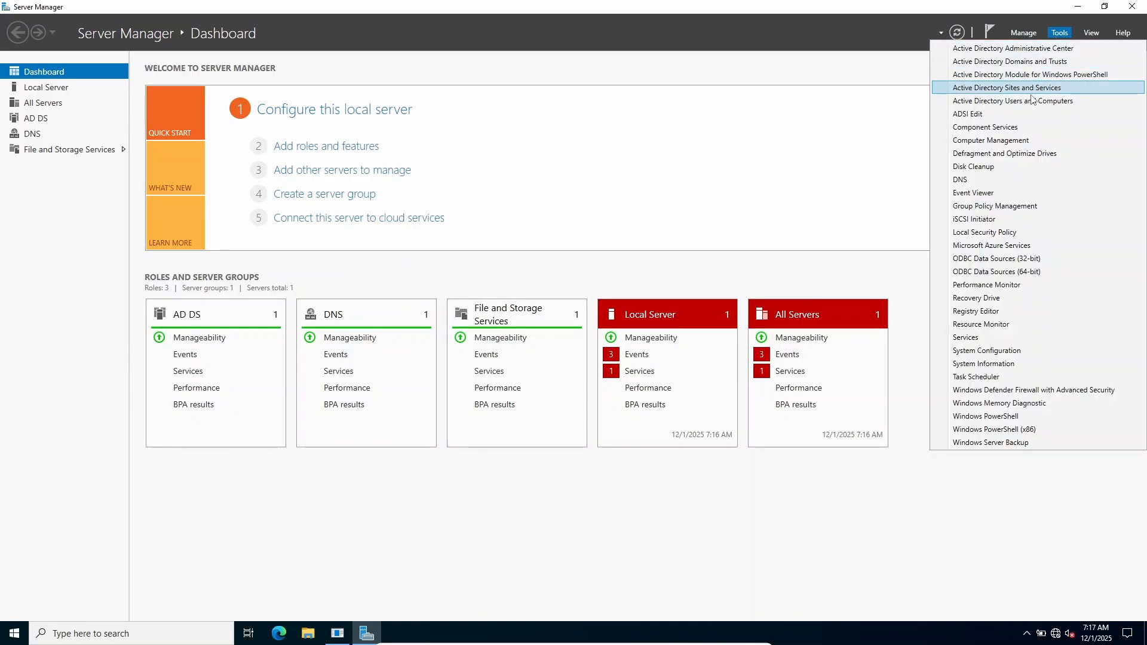
click(974, 103)
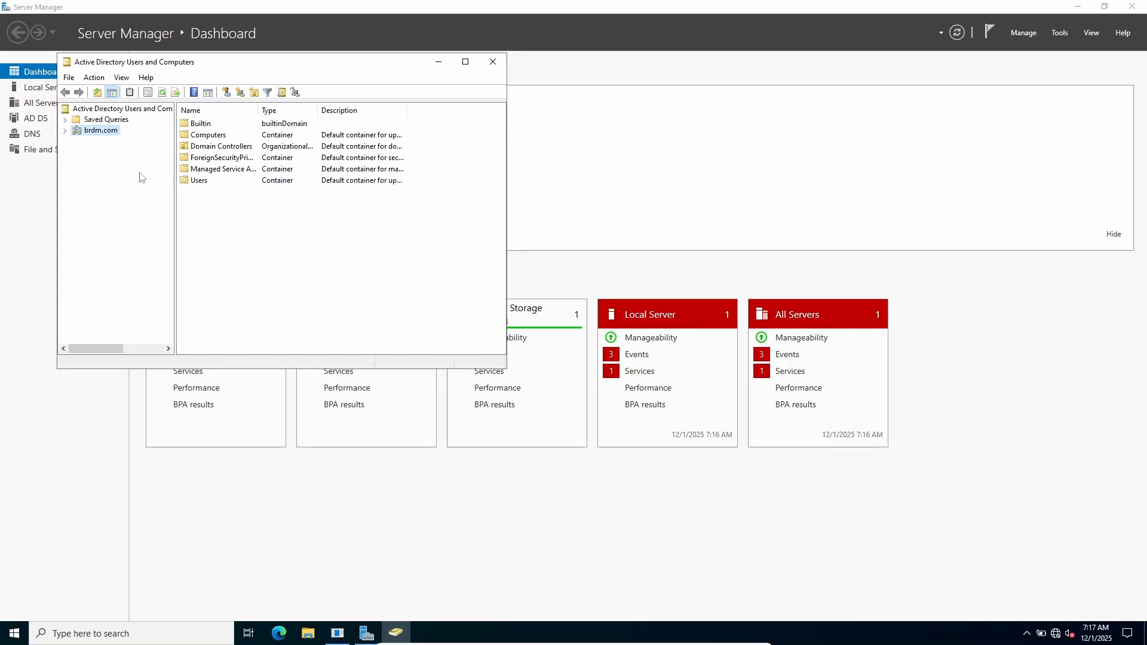
double_click(198, 139)
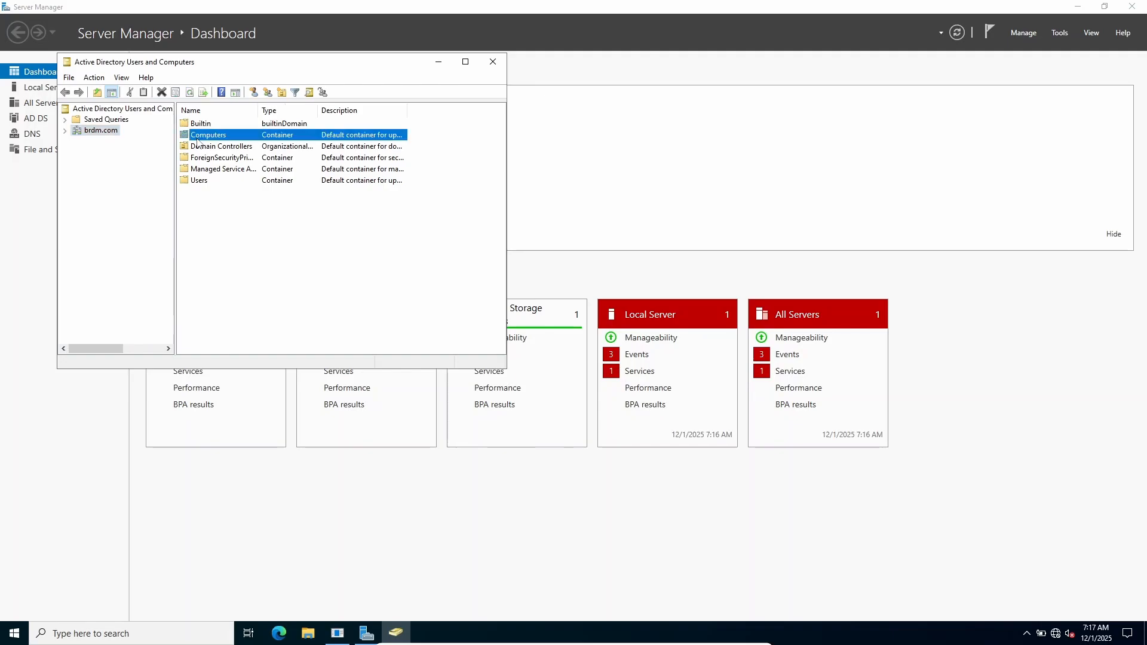